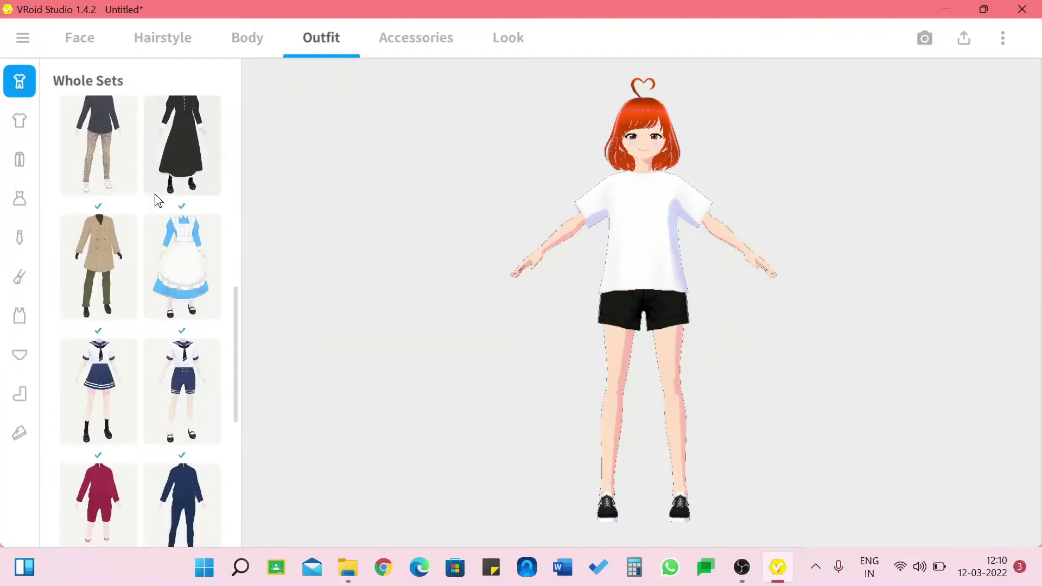
pyautogui.scroll(10, 155, 193)
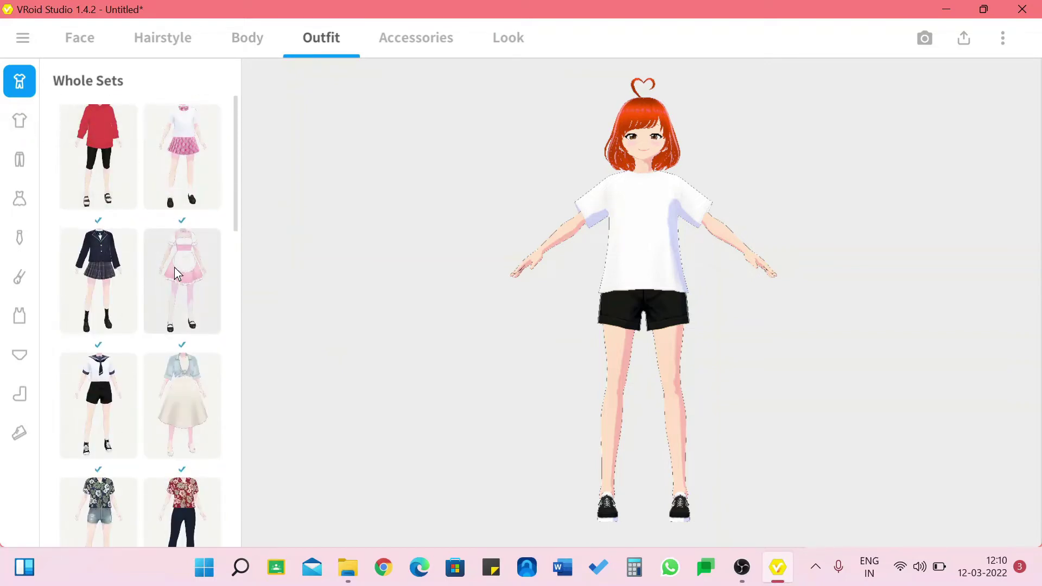
# Try the pink-skirt whole set, then dress the avatar in the long black dress set
pyautogui.click(171, 157)
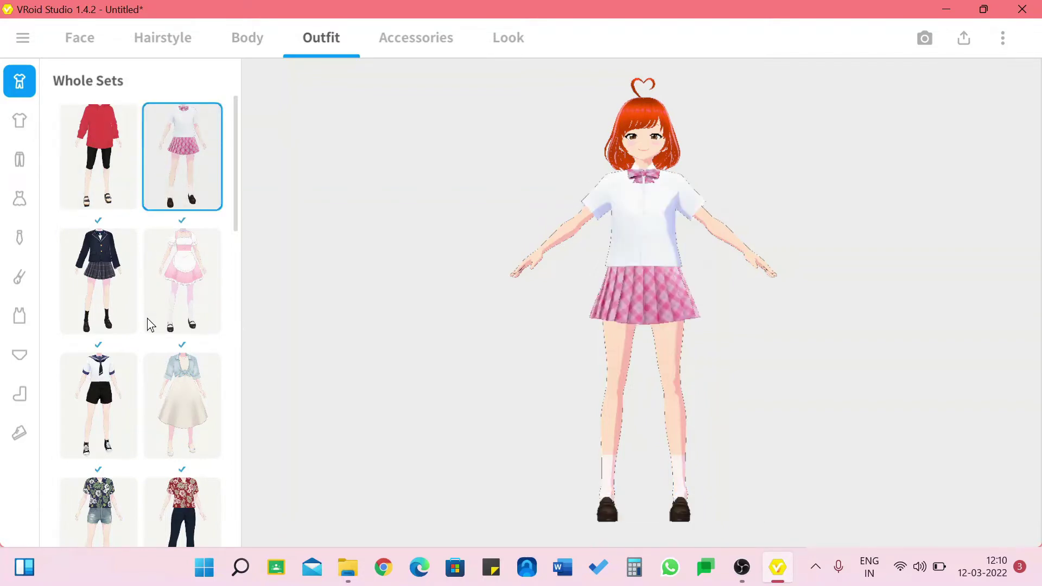
pyautogui.scroll(-5, 147, 318)
pyautogui.scroll(-5, 148, 318)
pyautogui.click(188, 250)
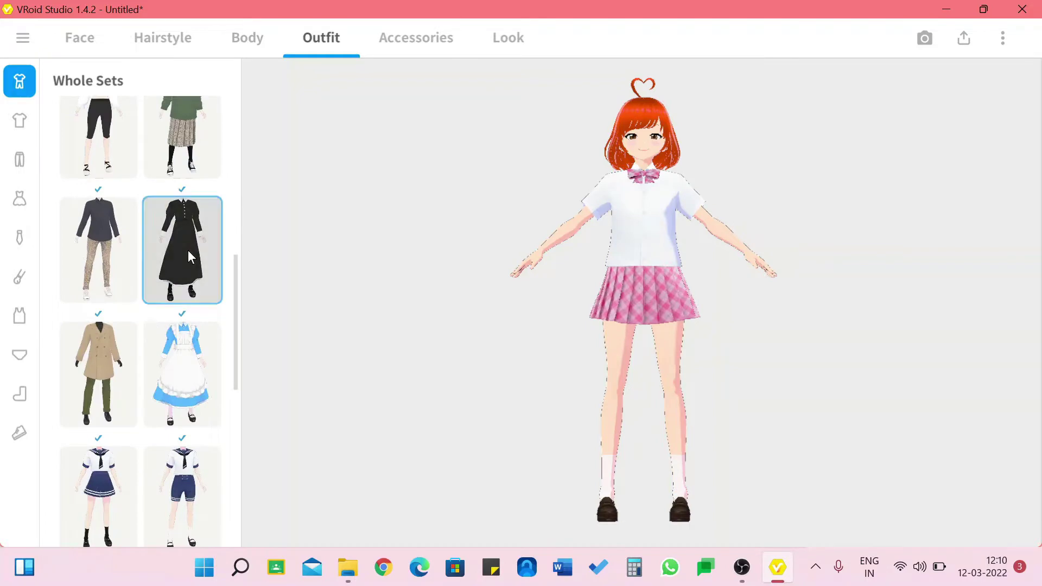
pyautogui.scroll(-8, 188, 250)
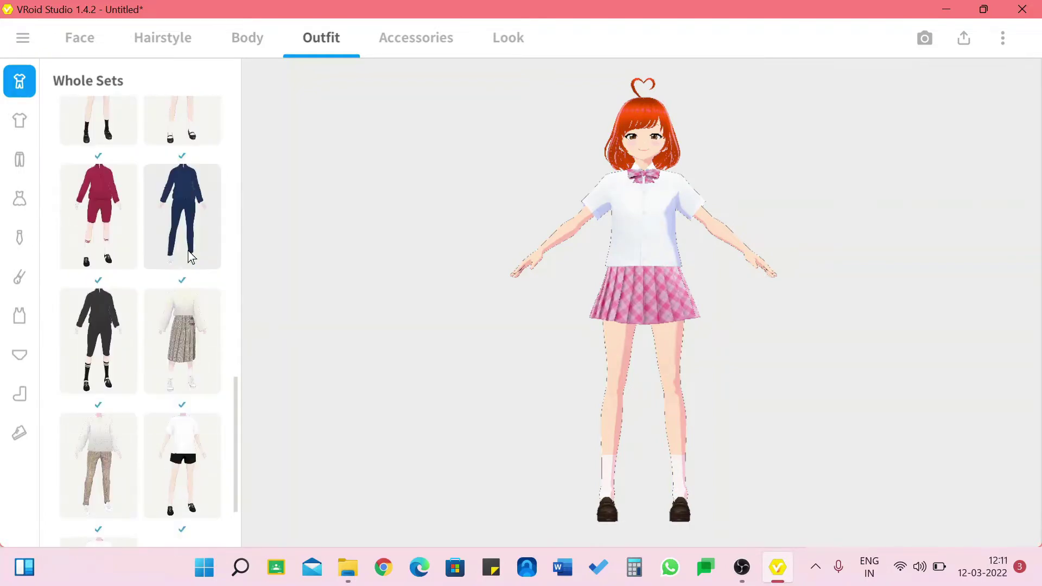
pyautogui.scroll(10, 151, 240)
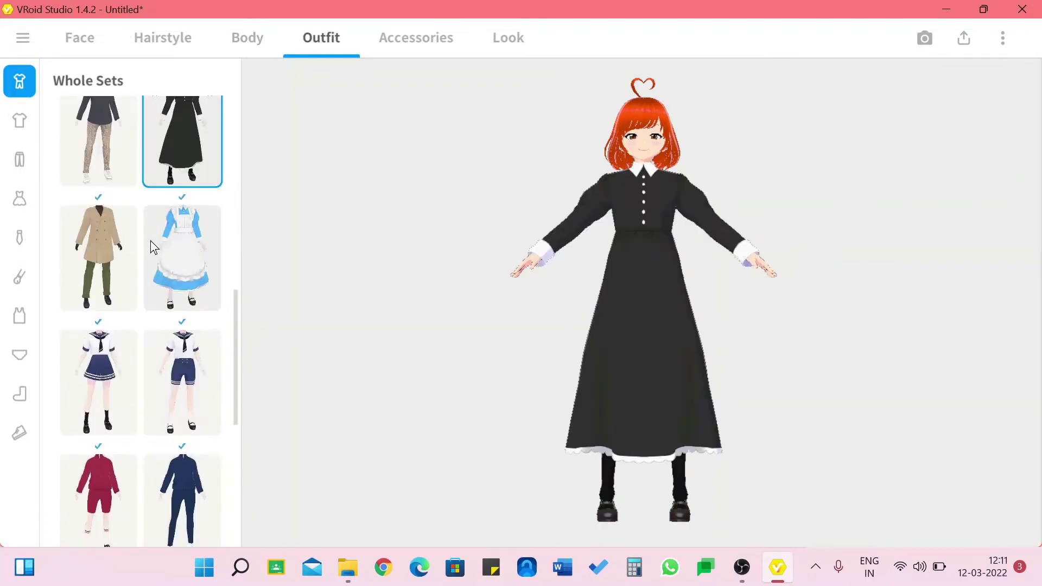
pyautogui.scroll(1, 151, 240)
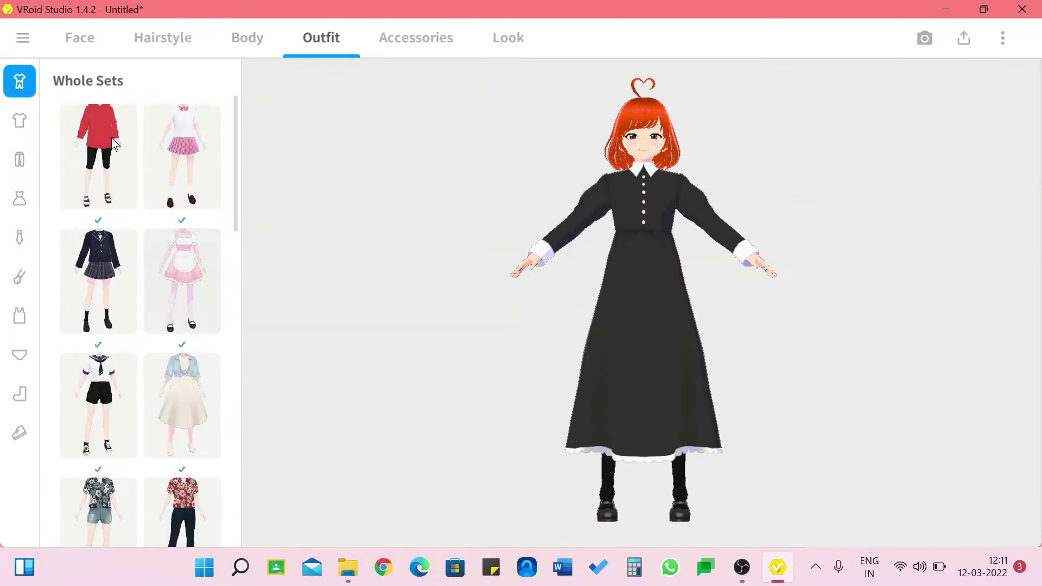
# Put the saved red custom zip-up top on the avatar
pyautogui.click(22, 122)
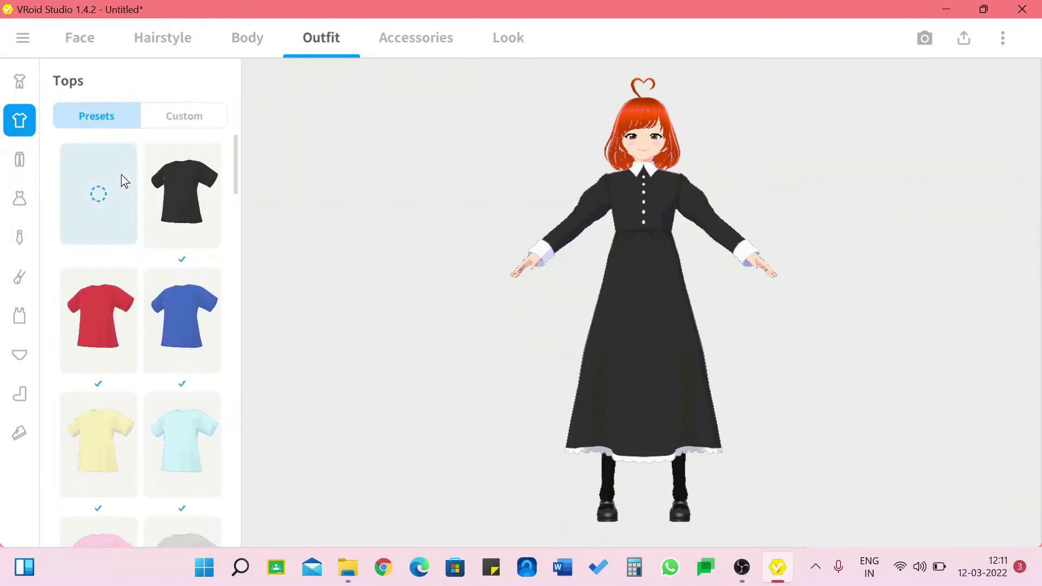
pyautogui.click(164, 113)
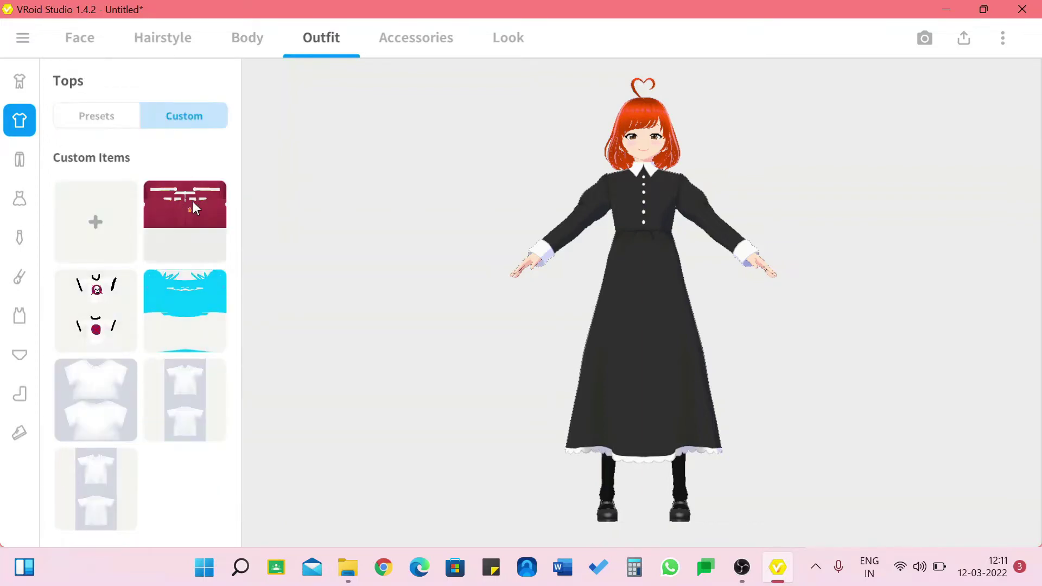
pyautogui.click(181, 220)
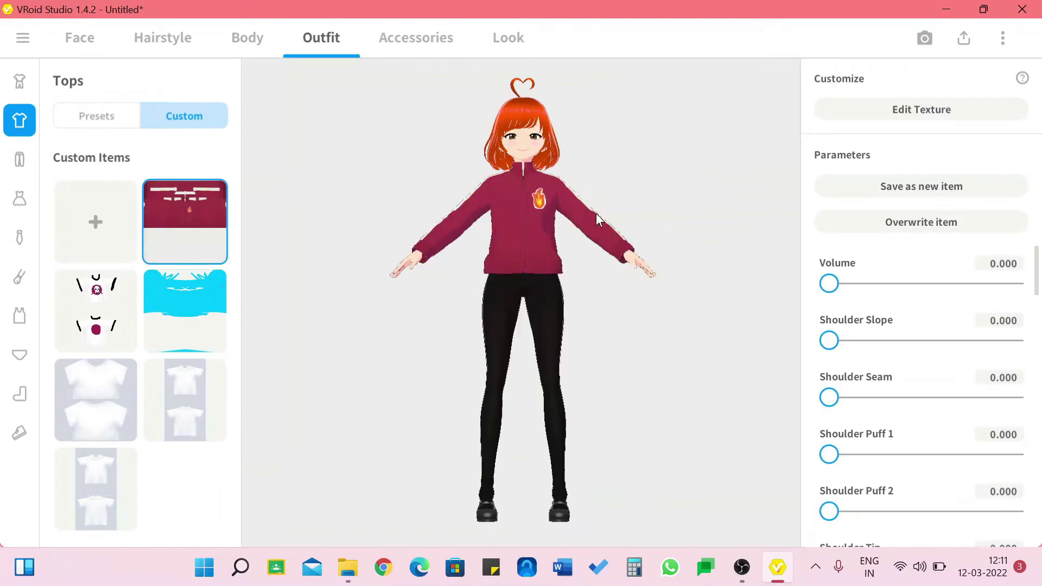
# Browse the preset tops list
pyautogui.click(102, 114)
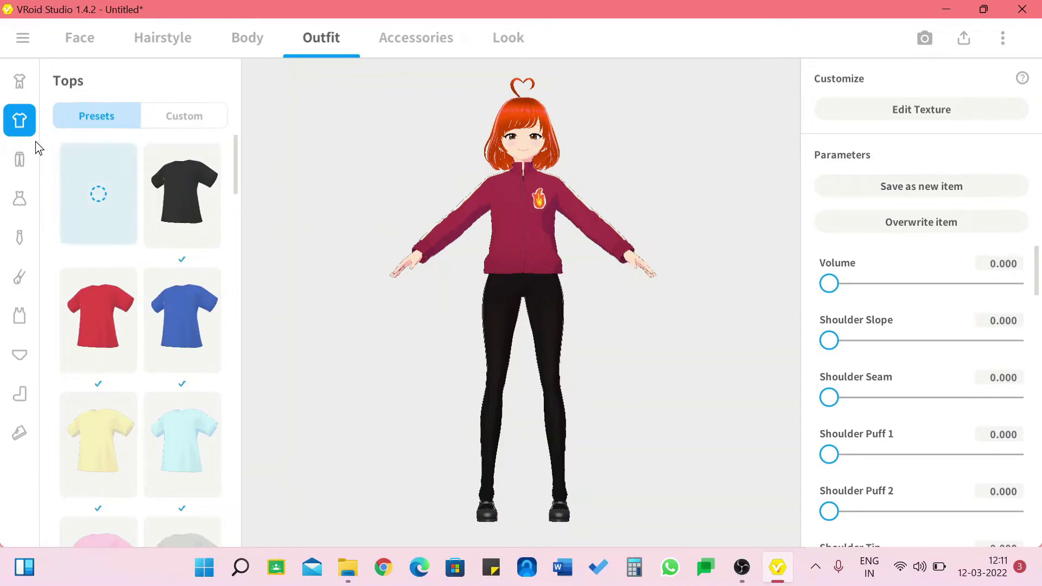
pyautogui.scroll(-15, 146, 344)
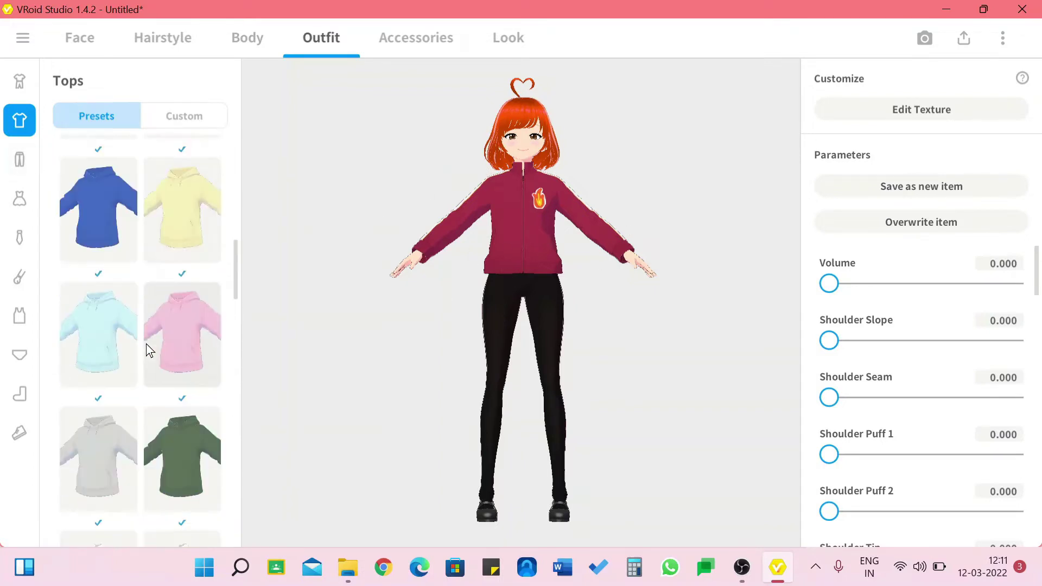
pyautogui.scroll(-10, 146, 343)
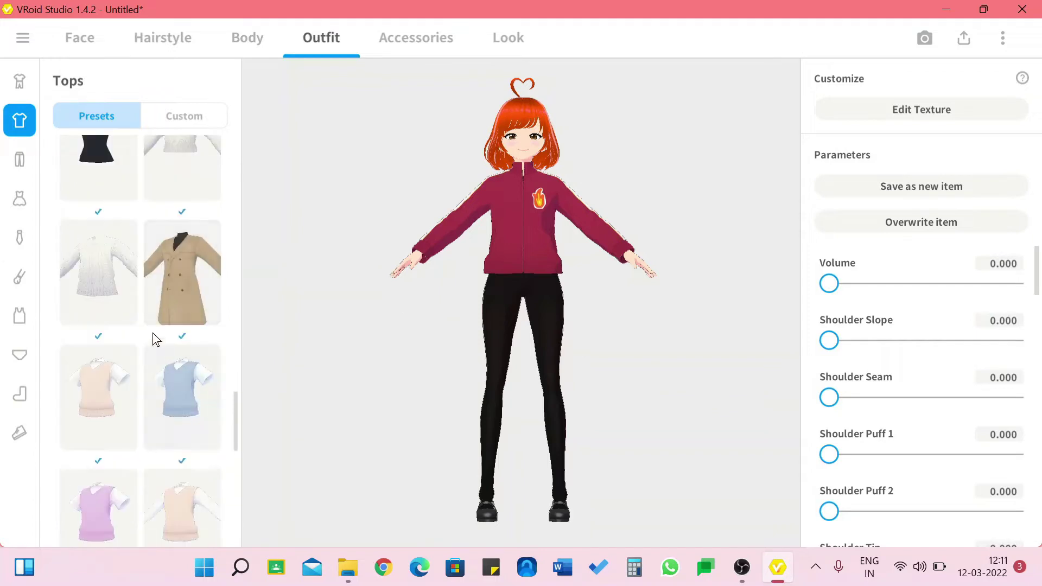
pyautogui.scroll(3, 165, 316)
# Try the white off-shoulder top, previewing cuff and flare sliders, then the black sleeveless top
pyautogui.click(189, 228)
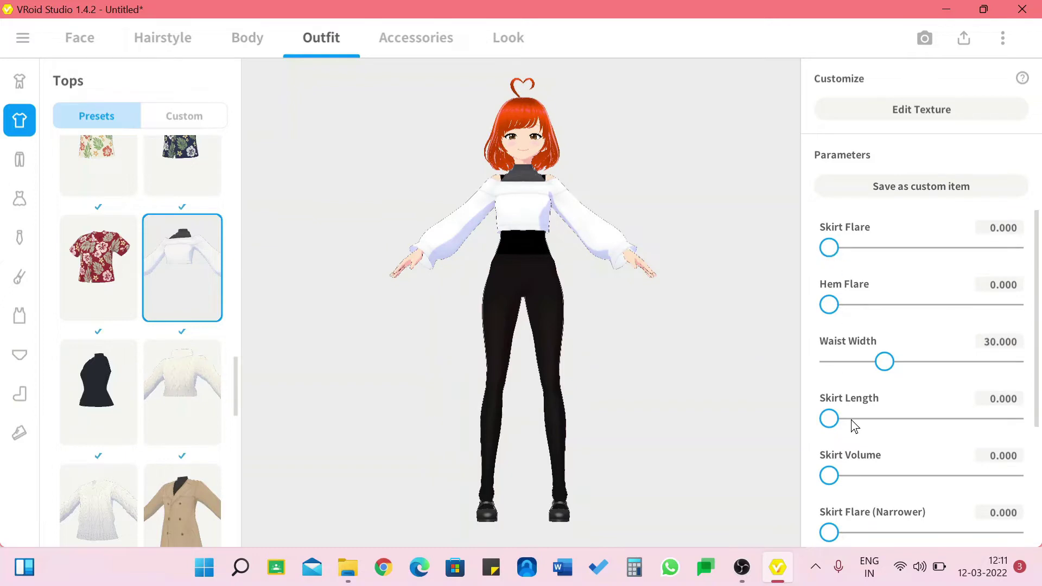
pyautogui.scroll(-3, 850, 418)
pyautogui.moveTo(909, 460); pyautogui.dragTo(797, 342)
pyautogui.moveTo(828, 290)
pyautogui.mouseDown()
pyautogui.moveTo(979, 300)
pyautogui.moveTo(814, 299)
pyautogui.mouseUp()
pyautogui.click(99, 379)
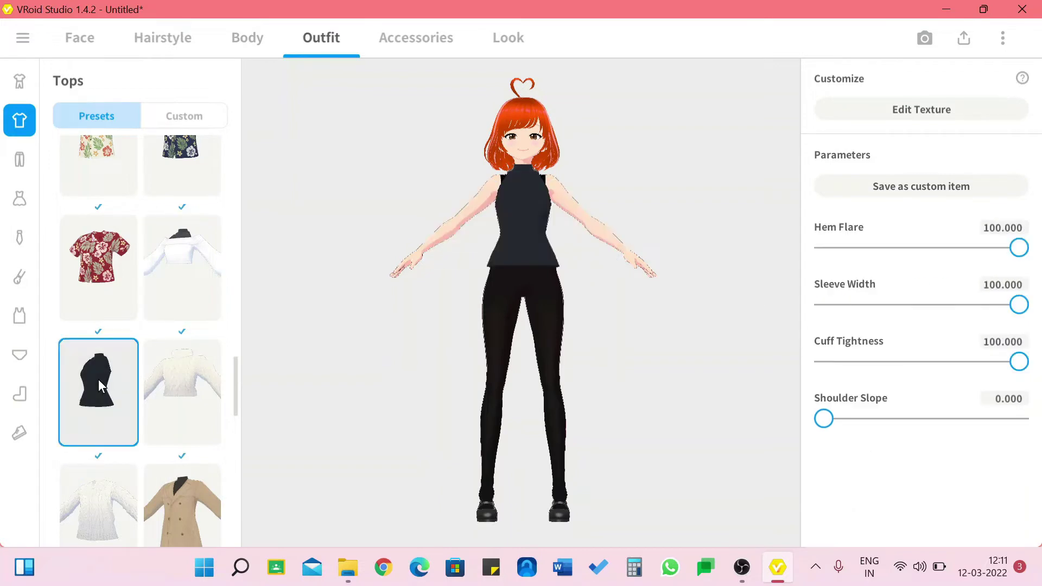
# Try the white cable-knit sweater with collar seam 100, near-full sag and hem tightness 100
pyautogui.scroll(-5, 99, 383)
pyautogui.scroll(-10, 97, 383)
pyautogui.click(182, 373)
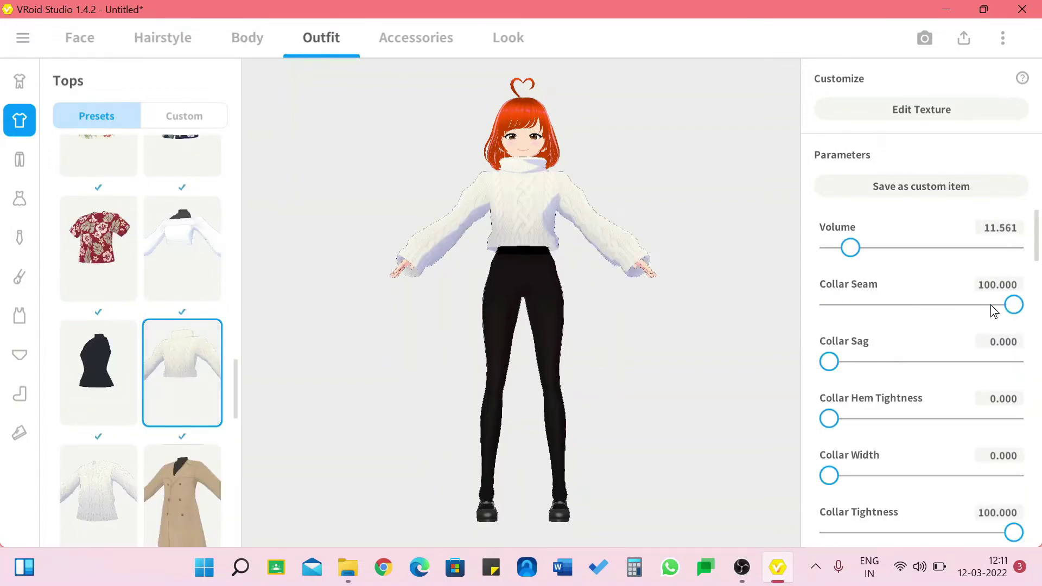
pyautogui.moveTo(1010, 304); pyautogui.dragTo(900, 305)
pyautogui.moveTo(1041, 324); pyautogui.dragTo(1037, 325)
pyautogui.moveTo(836, 368); pyautogui.dragTo(1012, 362)
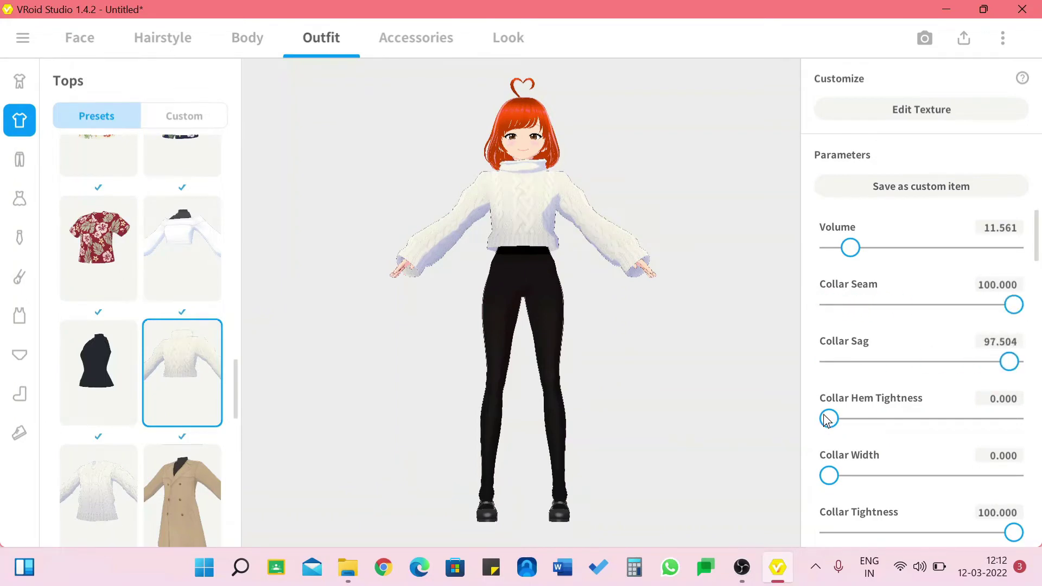
pyautogui.moveTo(826, 420); pyautogui.dragTo(1015, 419)
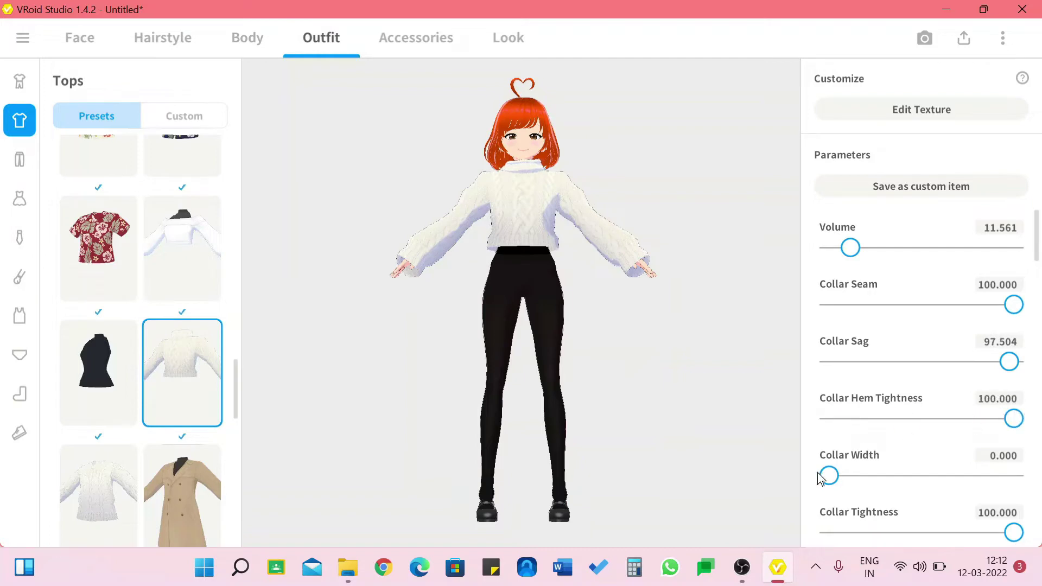
pyautogui.moveTo(821, 478)
pyautogui.mouseDown()
pyautogui.moveTo(1014, 476)
pyautogui.moveTo(820, 476)
pyautogui.mouseUp()
pyautogui.moveTo(1014, 534)
pyautogui.mouseDown()
pyautogui.moveTo(918, 537)
pyautogui.moveTo(1015, 534)
pyautogui.mouseUp()
# Settle on the white off-shoulder top and bring up the custom tops collection
pyautogui.click(80, 324)
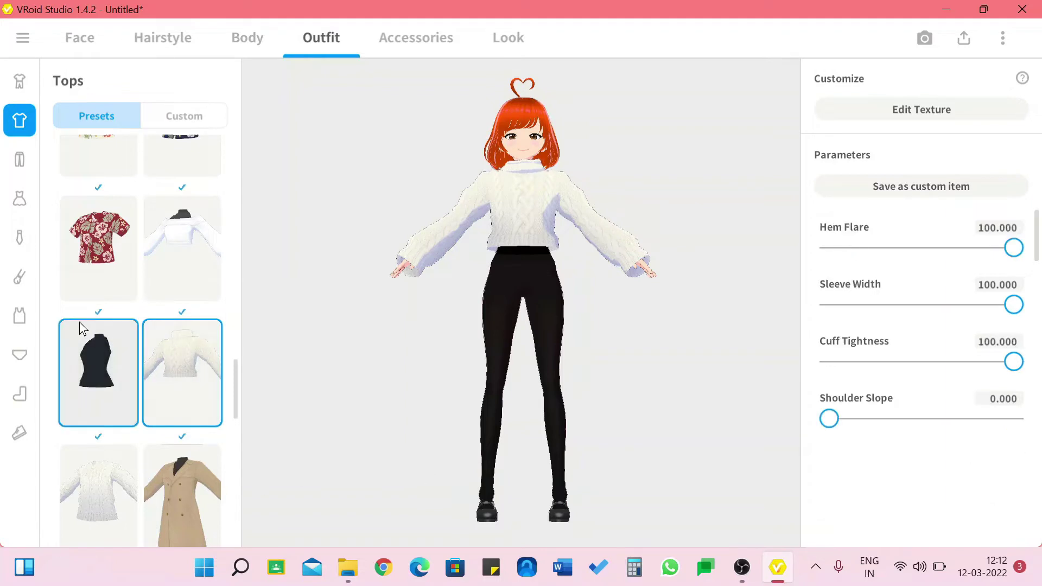
pyautogui.click(159, 243)
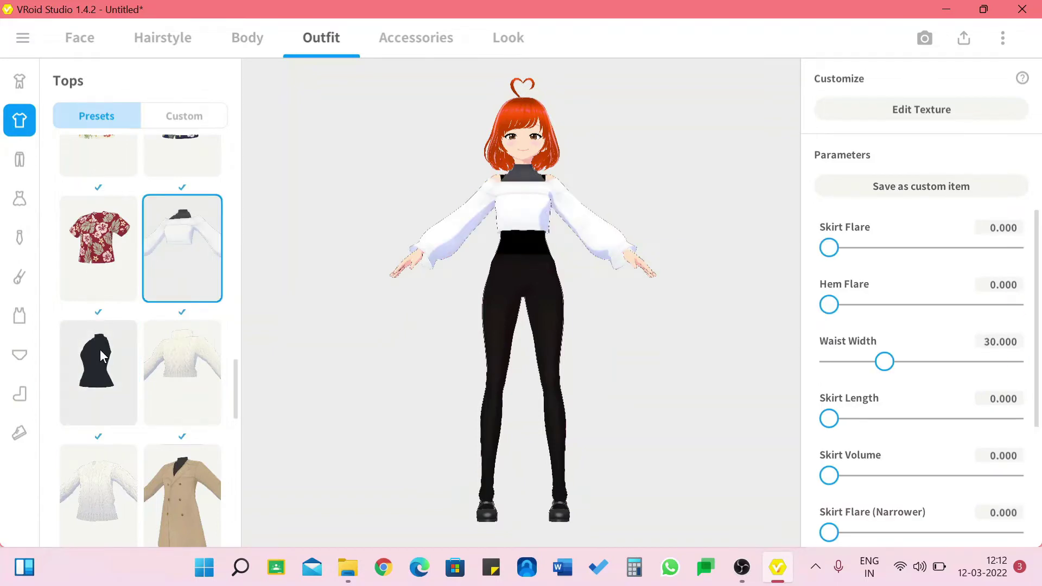
pyautogui.click(174, 121)
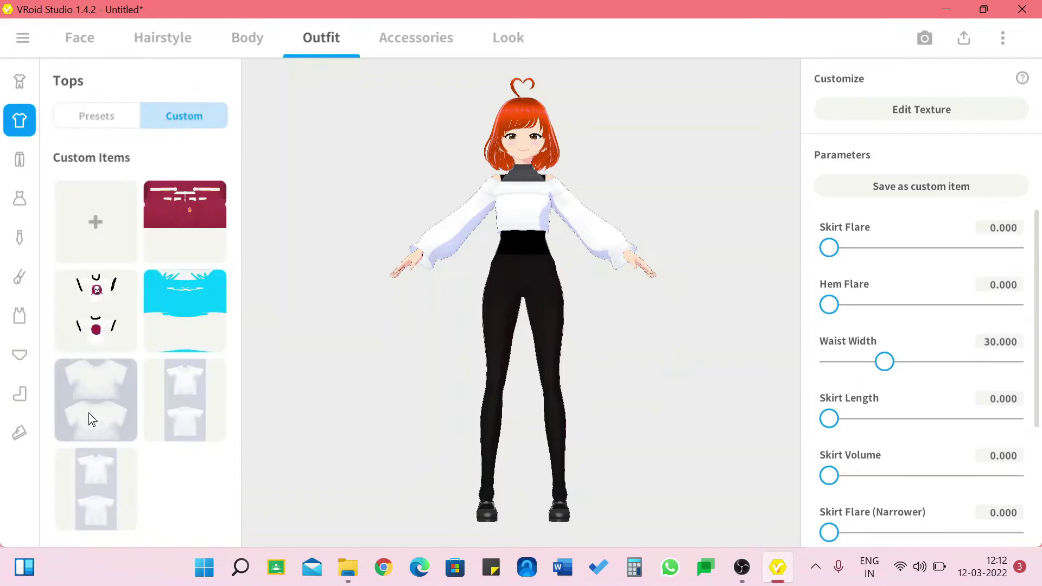
# Open the top's texture and paint a magenta test stroke with a brush about 103 wide
pyautogui.click(886, 113)
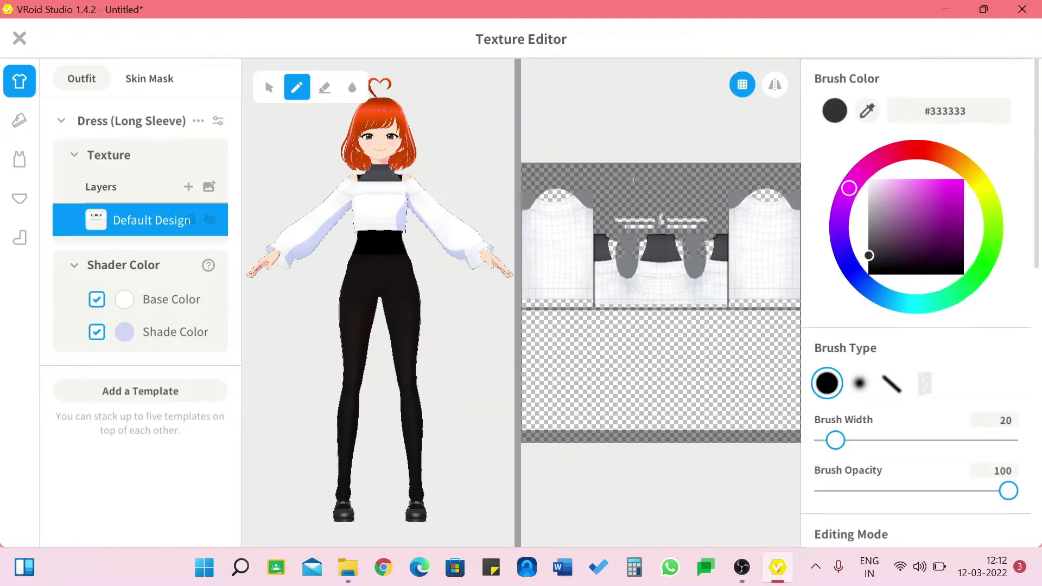
pyautogui.moveTo(872, 259); pyautogui.dragTo(992, 175)
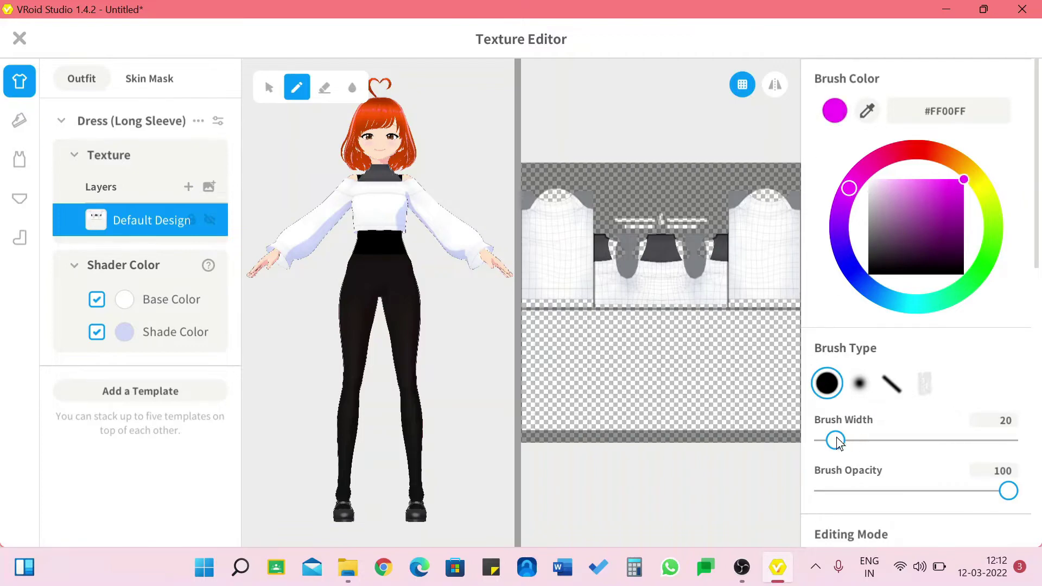
pyautogui.click(887, 440)
pyautogui.moveTo(618, 371)
pyautogui.mouseDown()
pyautogui.moveTo(640, 356)
pyautogui.moveTo(765, 371)
pyautogui.moveTo(582, 356)
pyautogui.moveTo(728, 342)
pyautogui.moveTo(594, 340)
pyautogui.moveTo(711, 353)
pyautogui.mouseUp()
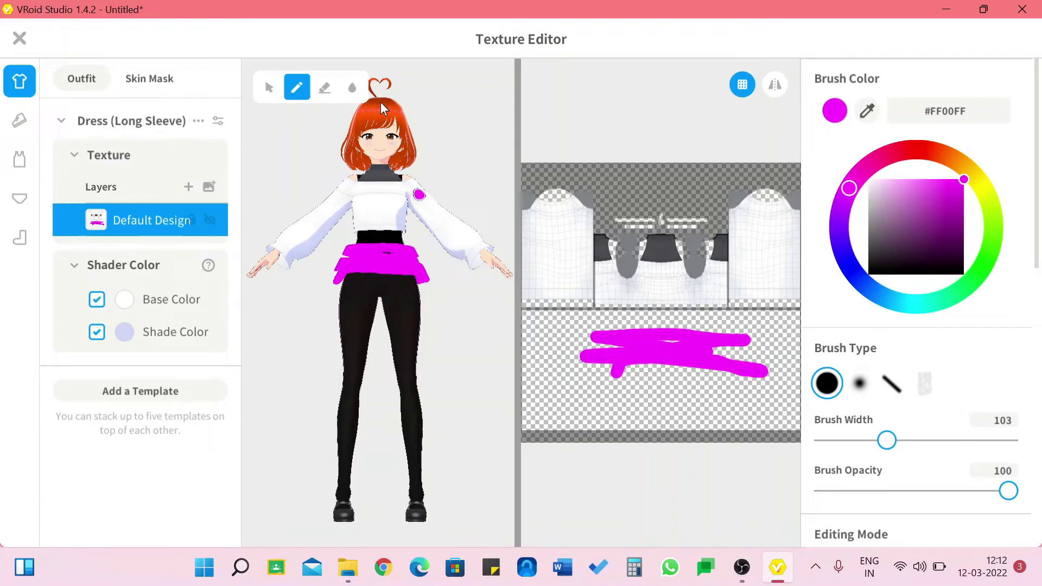
# Erase the magenta test stroke with a widened eraser
pyautogui.click(327, 86)
pyautogui.moveTo(885, 441); pyautogui.dragTo(996, 441)
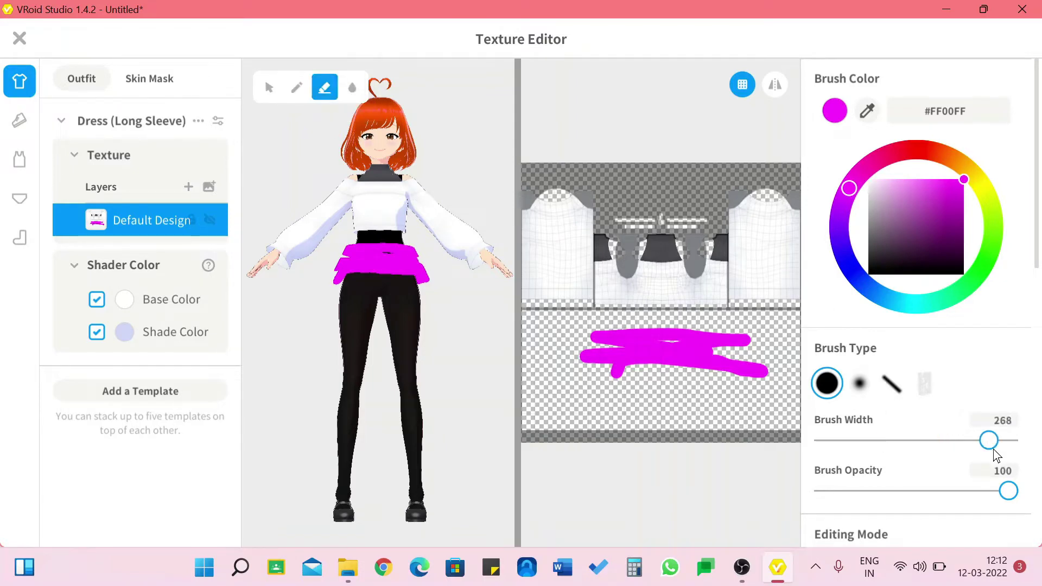
pyautogui.moveTo(671, 379)
pyautogui.mouseDown()
pyautogui.moveTo(602, 357)
pyautogui.moveTo(762, 371)
pyautogui.moveTo(603, 334)
pyautogui.moveTo(745, 329)
pyautogui.moveTo(693, 320)
pyautogui.mouseUp()
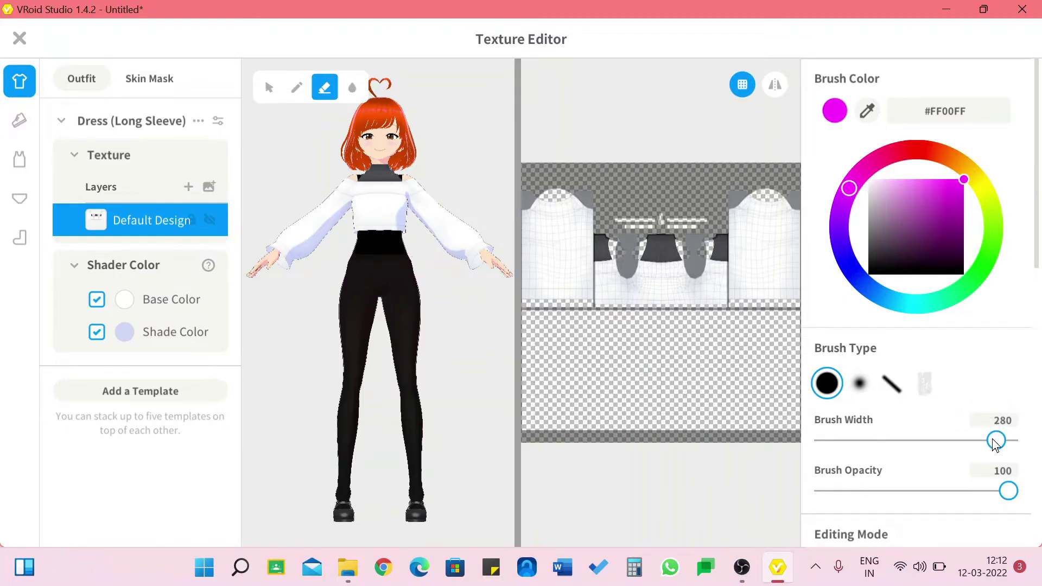
pyautogui.moveTo(949, 442)
pyautogui.mouseDown()
pyautogui.moveTo(855, 341)
pyautogui.moveTo(874, 439)
pyautogui.moveTo(846, 440)
pyautogui.mouseUp()
# Return to the pen and set the brush colour to red #FF0A00
pyautogui.click(299, 86)
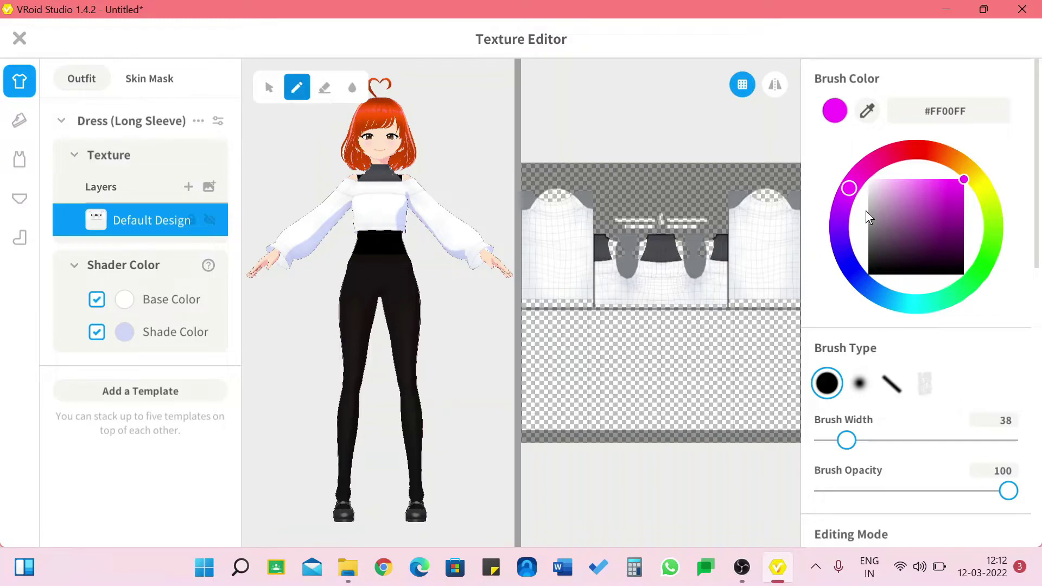
pyautogui.click(848, 268)
pyautogui.moveTo(884, 252); pyautogui.dragTo(996, 146)
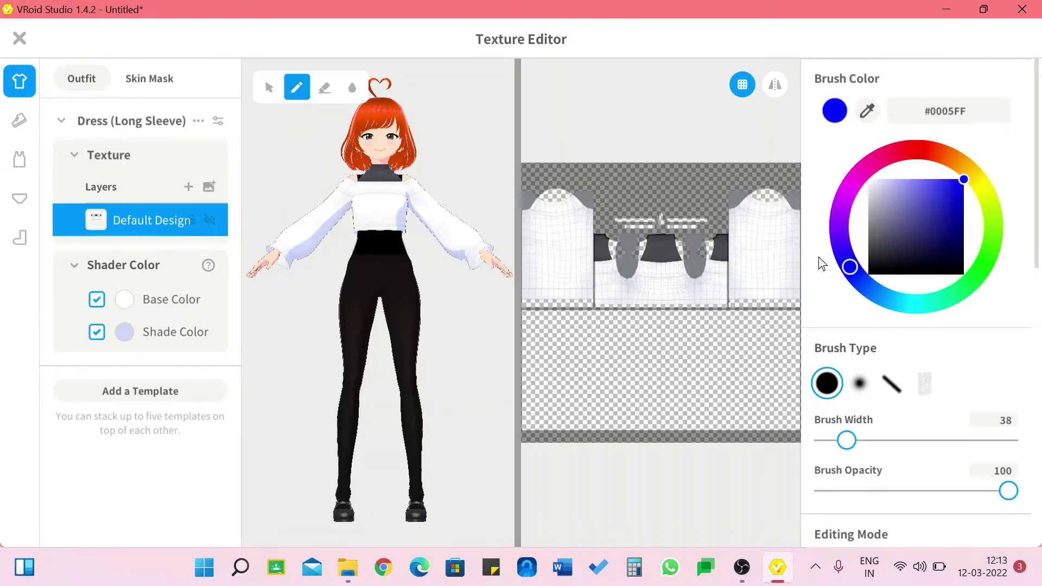
pyautogui.click(919, 152)
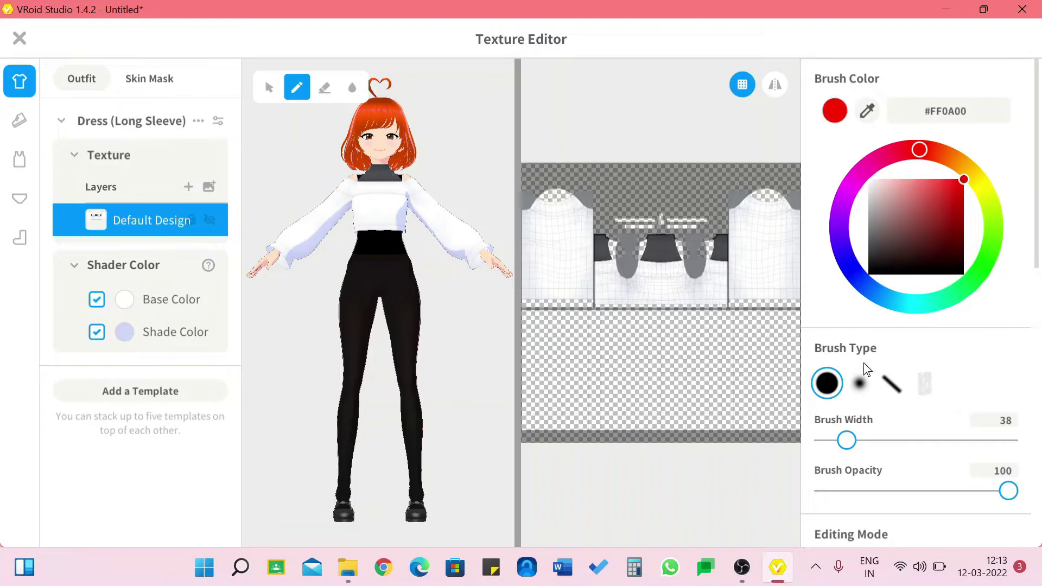
# Widen the brush to 300, go from the loafers back to the top's texture, and close the editor
pyautogui.moveTo(845, 439); pyautogui.dragTo(1008, 440)
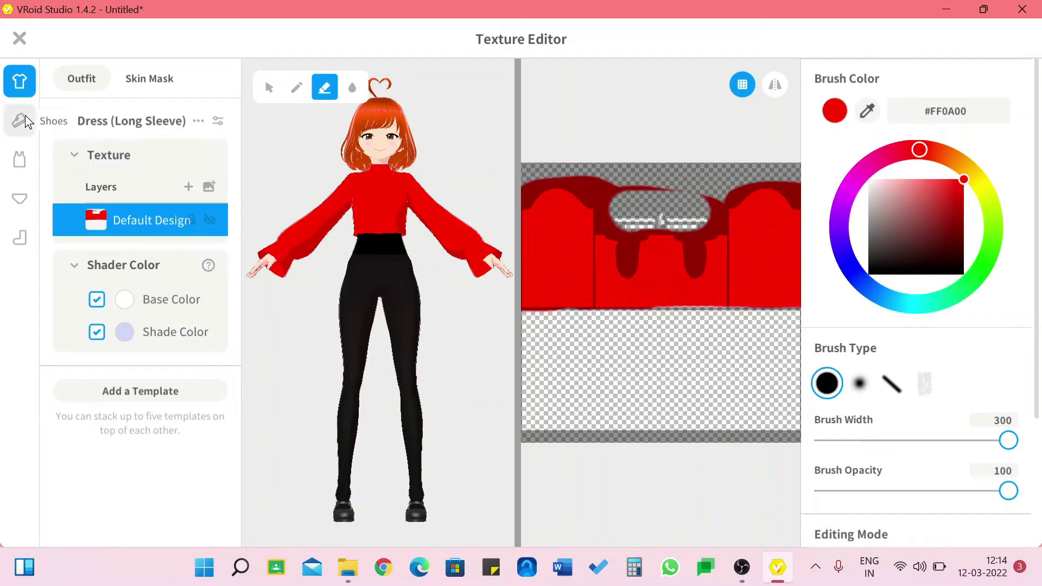
pyautogui.click(20, 121)
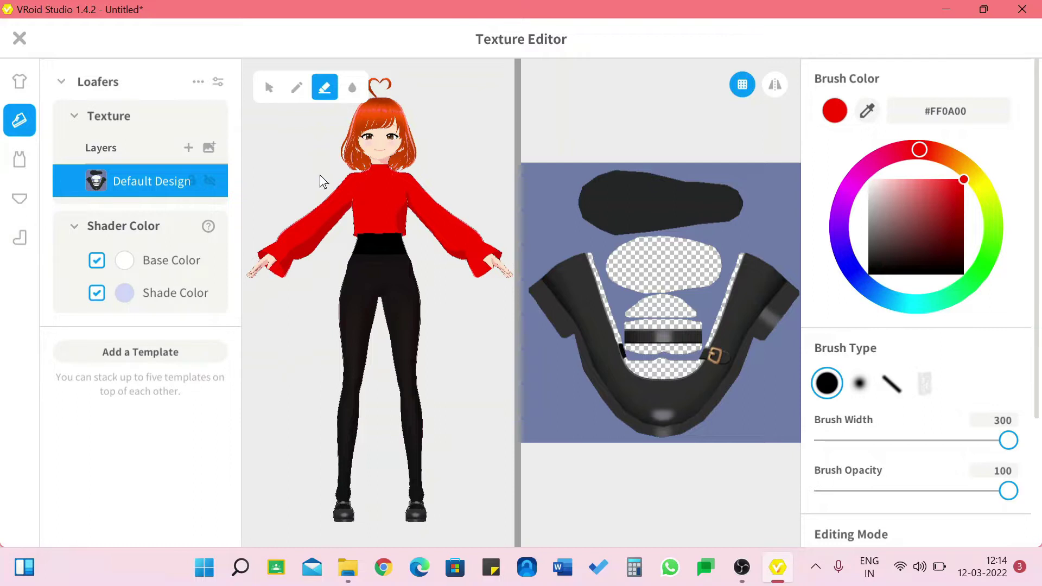
pyautogui.click(21, 86)
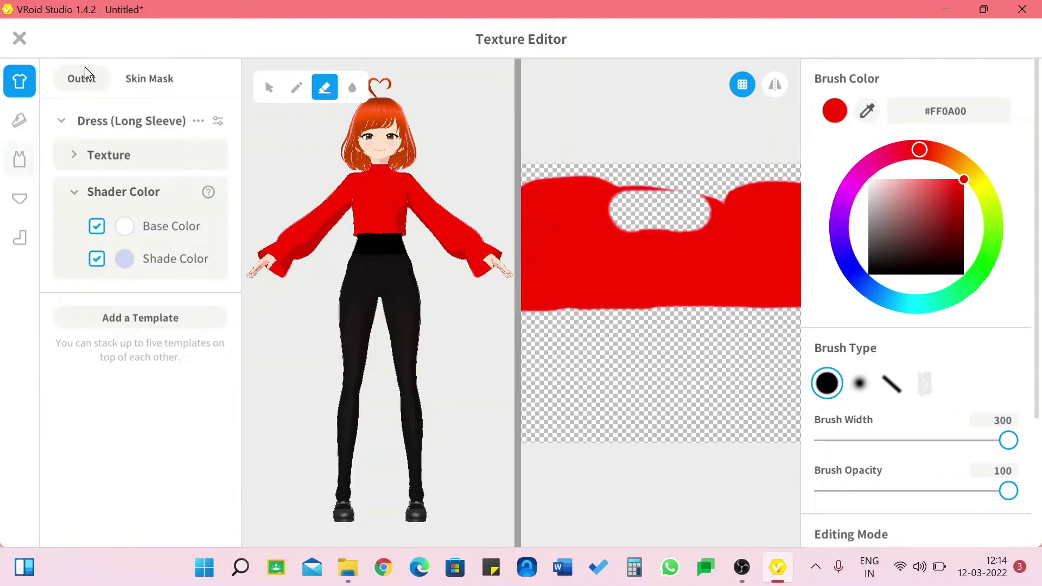
pyautogui.click(20, 39)
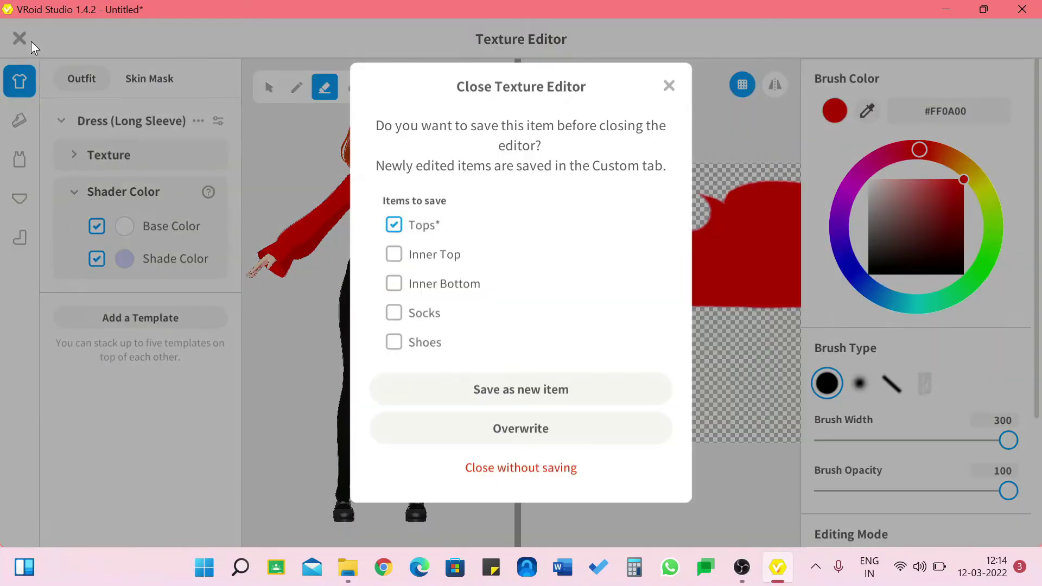
# Save the red top as a new custom Tops item
pyautogui.click(503, 389)
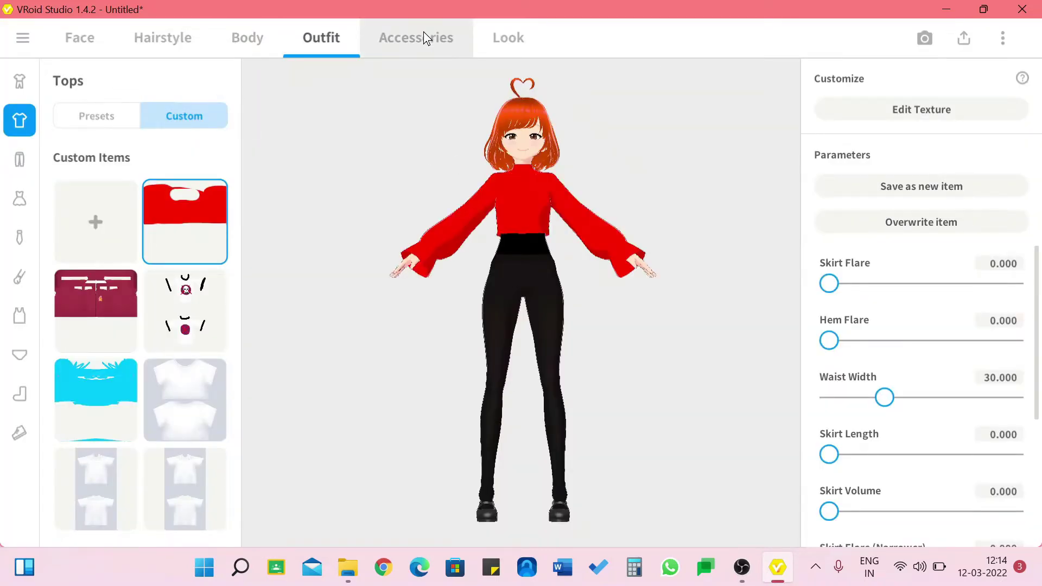
# Browse the Bottoms presets and widen the item list panel
pyautogui.click(16, 162)
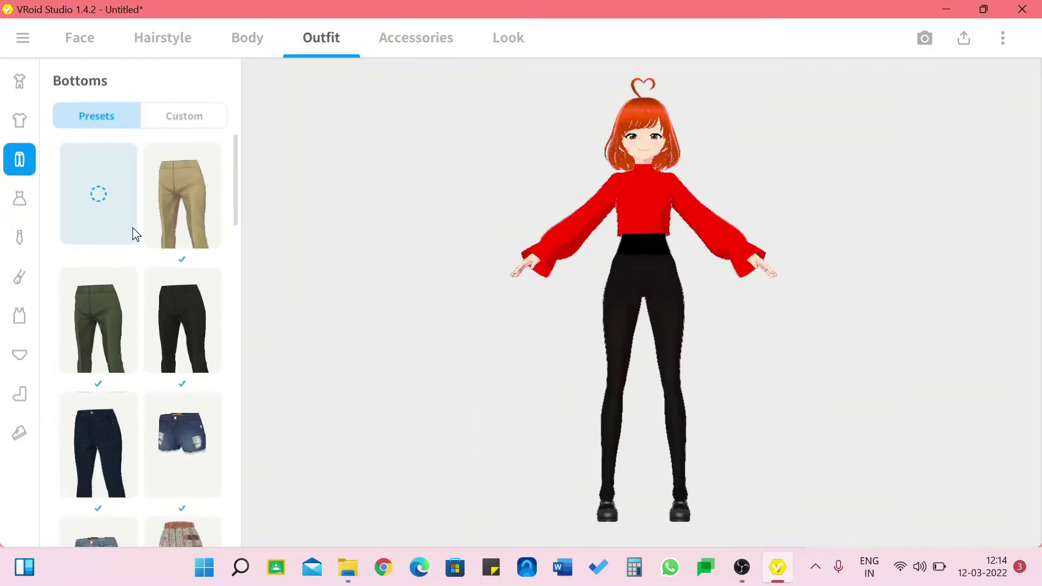
pyautogui.scroll(-5, 132, 227)
pyautogui.scroll(-10, 132, 227)
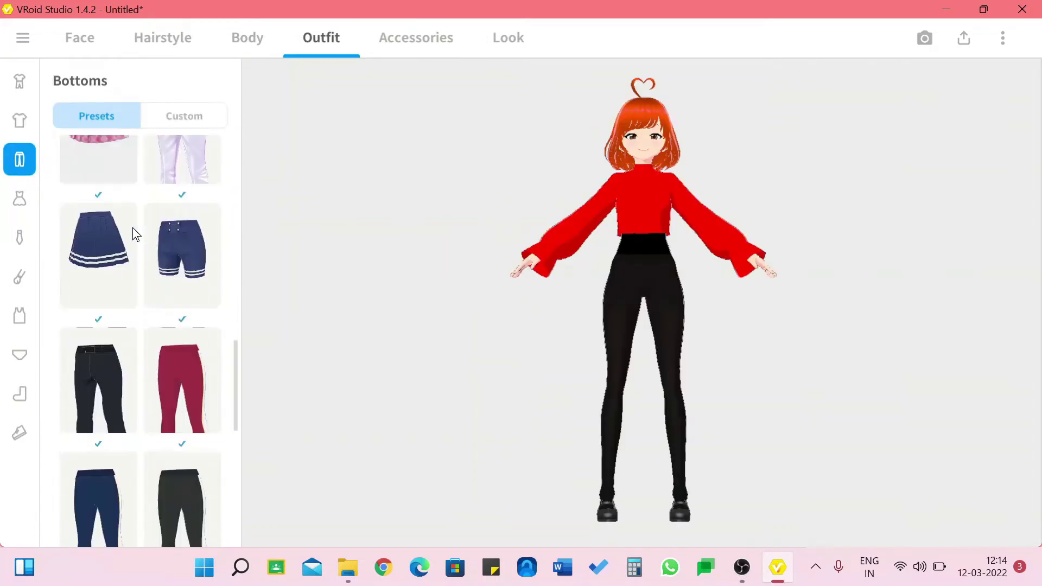
pyautogui.scroll(3, 132, 227)
pyautogui.scroll(3, 133, 227)
pyautogui.scroll(-6, 132, 227)
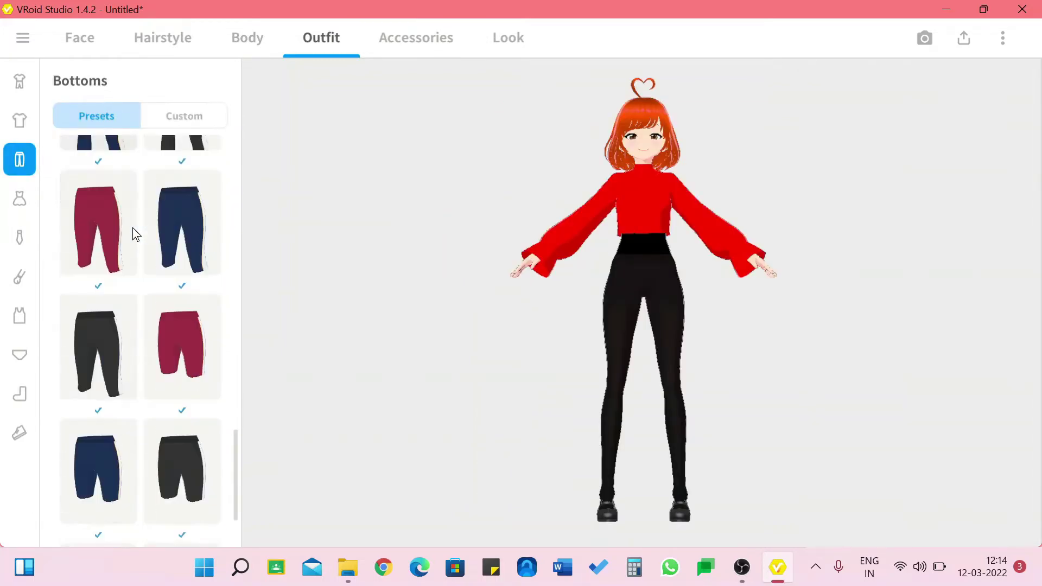
pyautogui.scroll(1, 132, 227)
pyautogui.scroll(5, 132, 227)
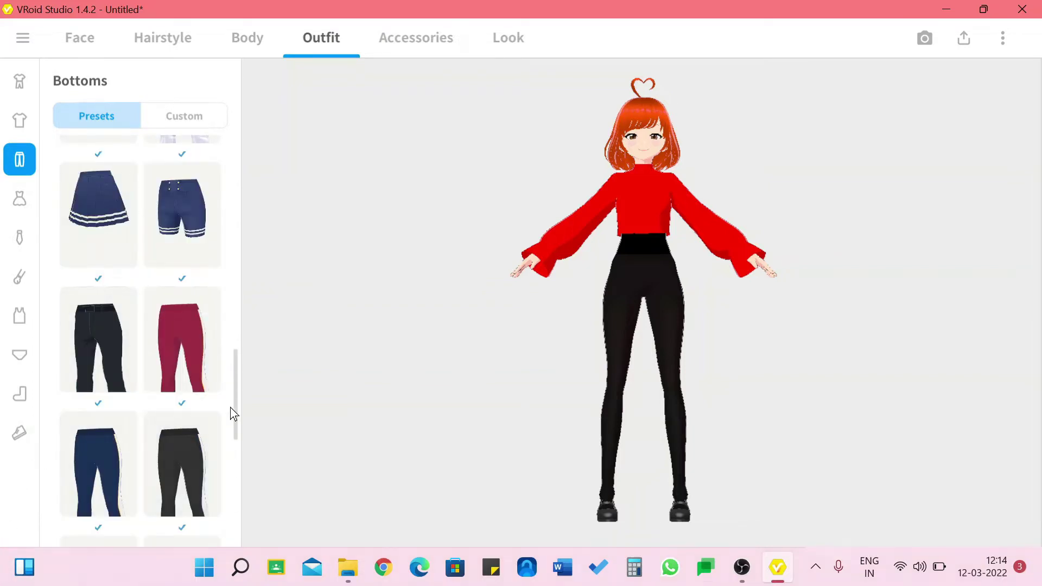
pyautogui.moveTo(237, 406); pyautogui.dragTo(248, 321)
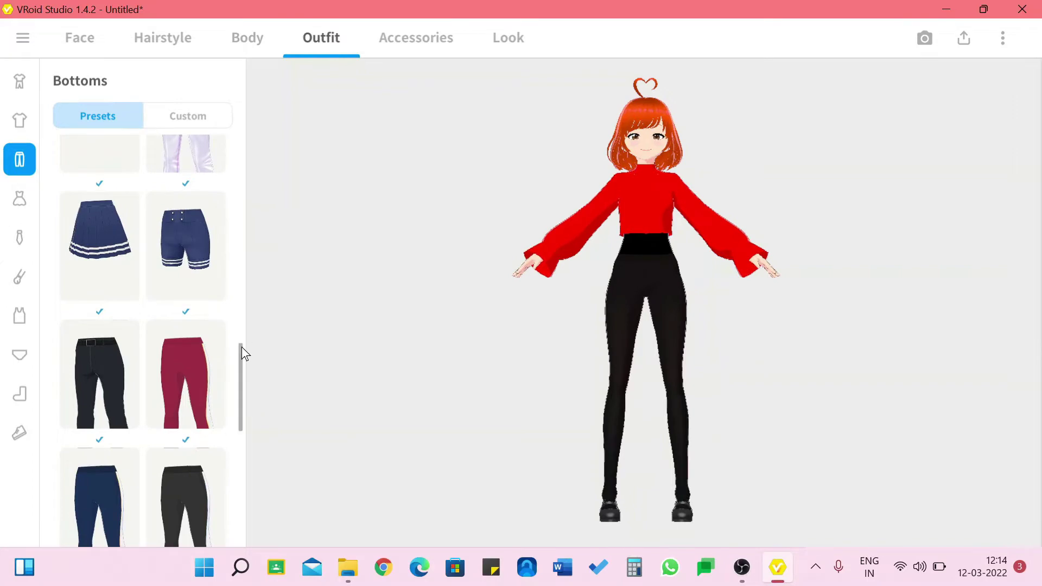
pyautogui.press('super+w')
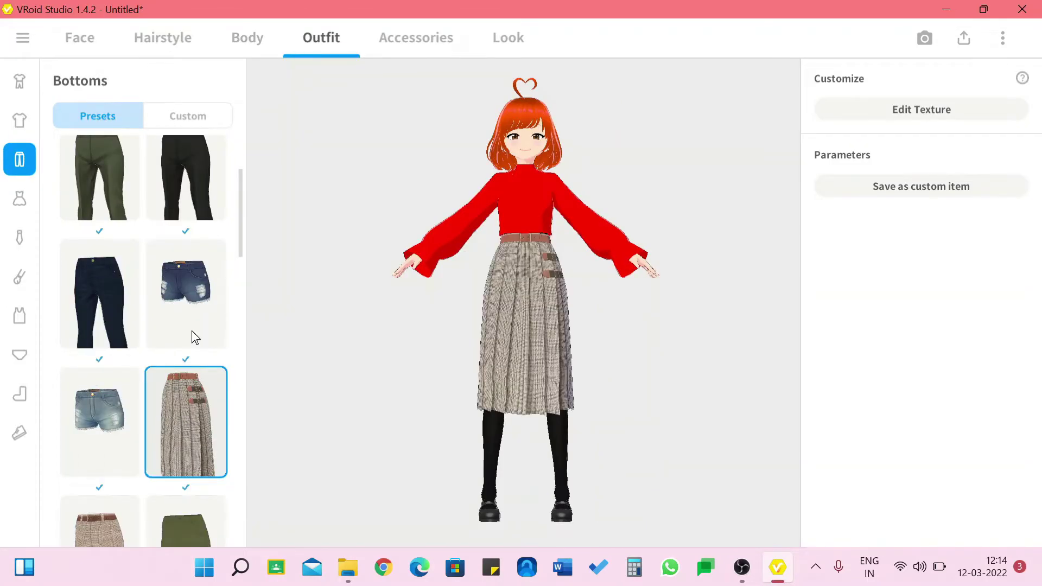
# Try another bottoms preset, then dress the avatar in the white pleated skirt
pyautogui.click(210, 281)
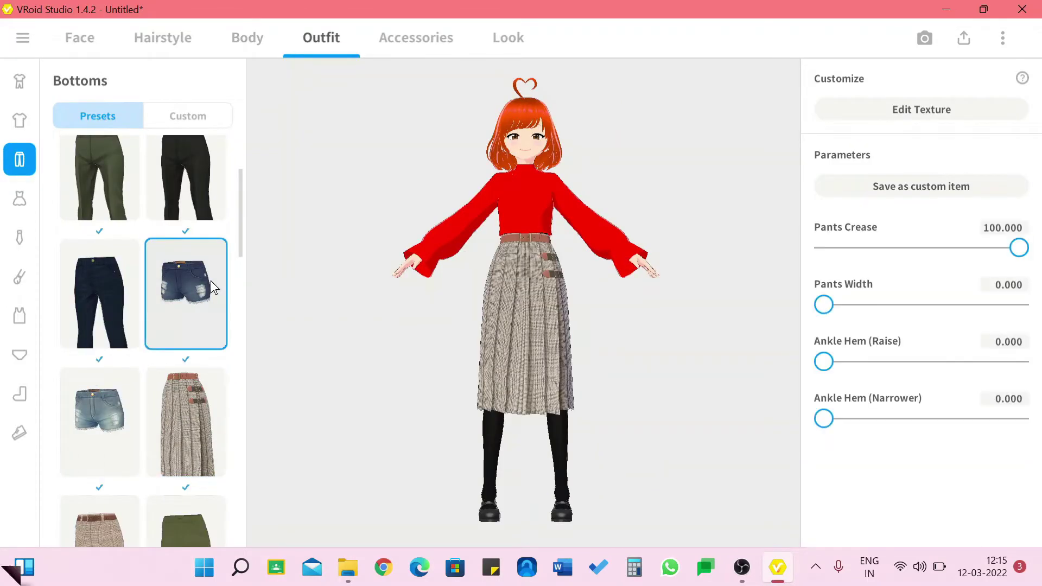
pyautogui.scroll(-5, 239, 299)
pyautogui.click(90, 316)
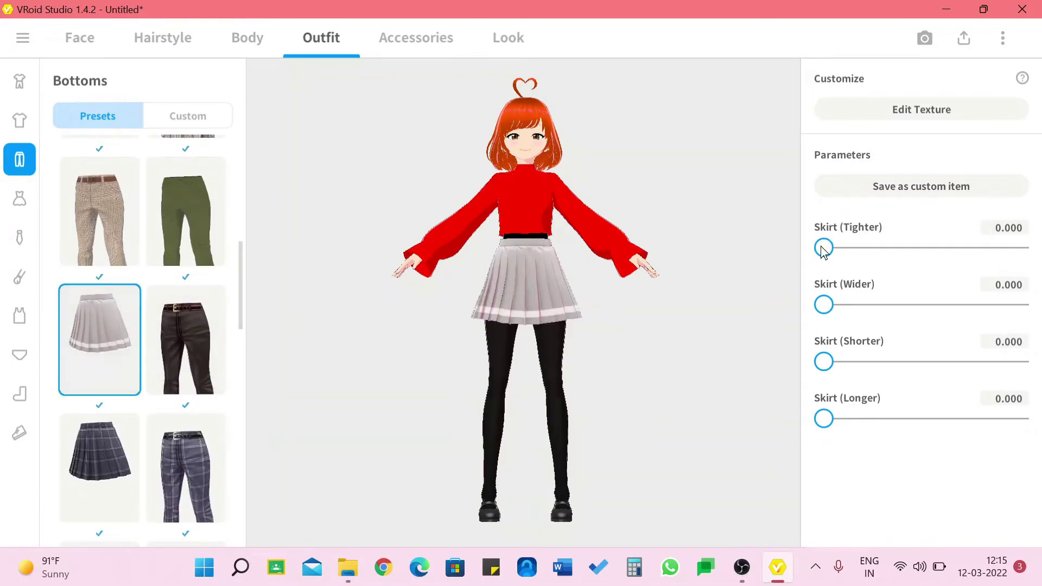
# Test the skirt's tightness, width and length sliders, then open its texture
pyautogui.moveTo(823, 248); pyautogui.dragTo(792, 242)
pyautogui.moveTo(845, 314); pyautogui.dragTo(814, 284)
pyautogui.moveTo(824, 360); pyautogui.dragTo(807, 379)
pyautogui.moveTo(821, 417); pyautogui.dragTo(748, 417)
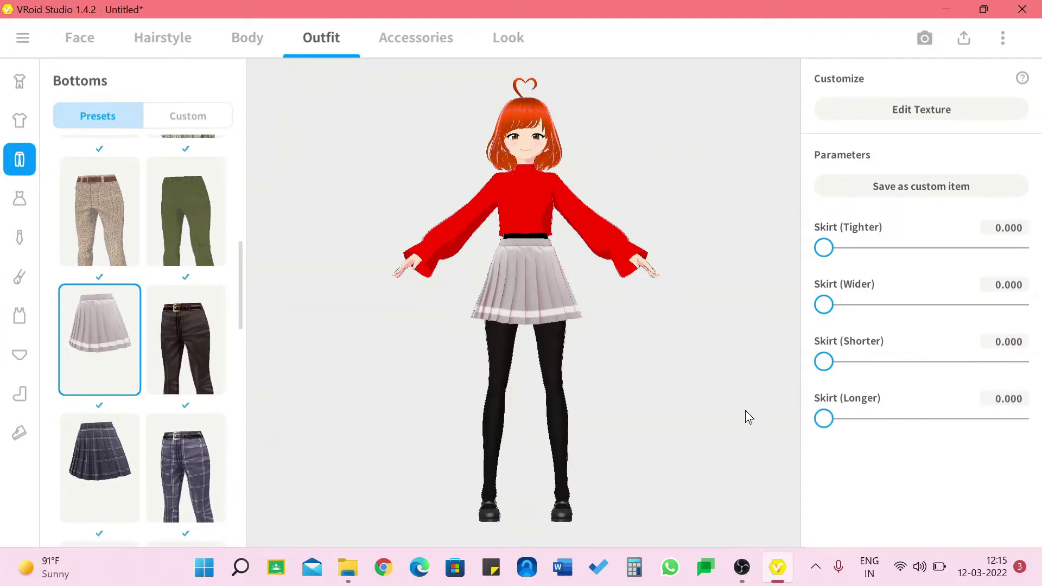
pyautogui.click(917, 116)
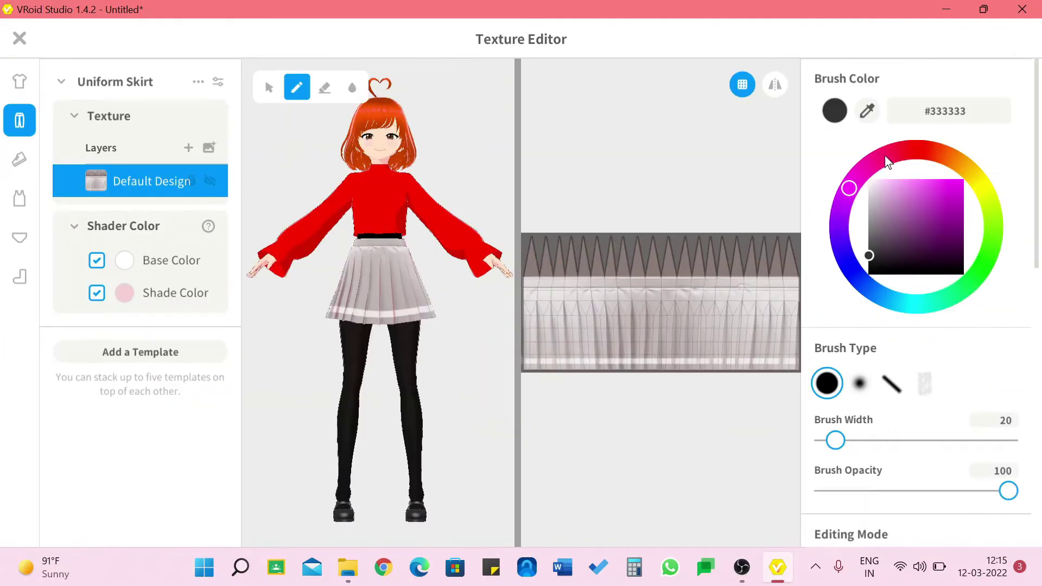
# Paint the whole skirt texture bright red with a wide brush
pyautogui.click(910, 149)
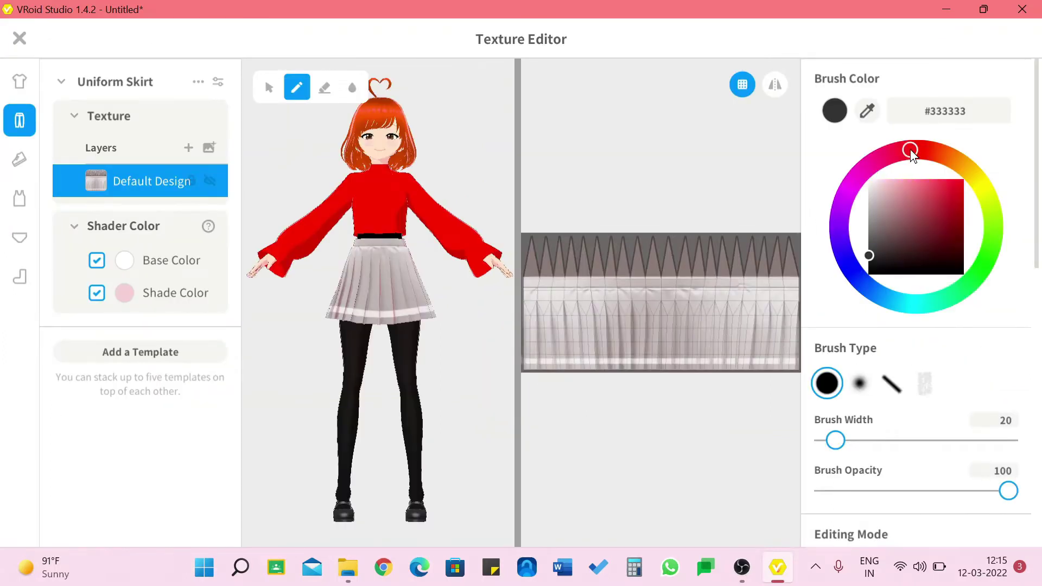
pyautogui.moveTo(940, 206); pyautogui.dragTo(977, 200)
pyautogui.click(927, 440)
pyautogui.moveTo(776, 347)
pyautogui.mouseDown()
pyautogui.moveTo(664, 338)
pyautogui.moveTo(557, 276)
pyautogui.moveTo(586, 248)
pyautogui.moveTo(628, 286)
pyautogui.moveTo(652, 240)
pyautogui.moveTo(651, 301)
pyautogui.moveTo(594, 291)
pyautogui.moveTo(647, 227)
pyautogui.moveTo(586, 341)
pyautogui.moveTo(667, 296)
pyautogui.moveTo(785, 299)
pyautogui.moveTo(834, 347)
pyautogui.moveTo(782, 363)
pyautogui.mouseUp()
# Add a soft yellow fade along the hem and save the skirt as a new item
pyautogui.click(860, 383)
pyautogui.click(975, 440)
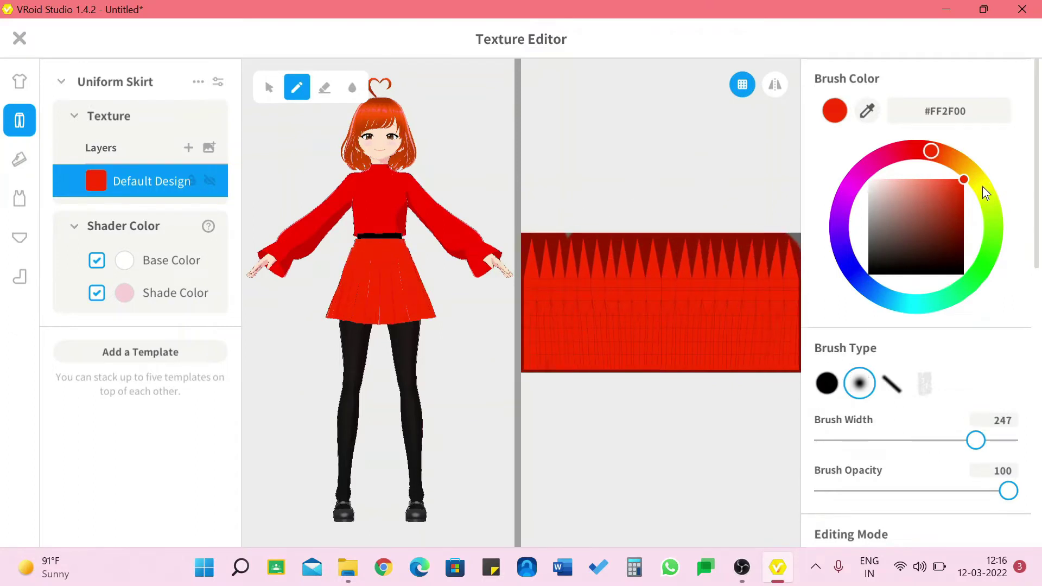
pyautogui.click(983, 188)
pyautogui.moveTo(535, 371)
pyautogui.mouseDown()
pyautogui.moveTo(799, 385)
pyautogui.moveTo(763, 375)
pyautogui.moveTo(534, 388)
pyautogui.moveTo(719, 389)
pyautogui.mouseUp()
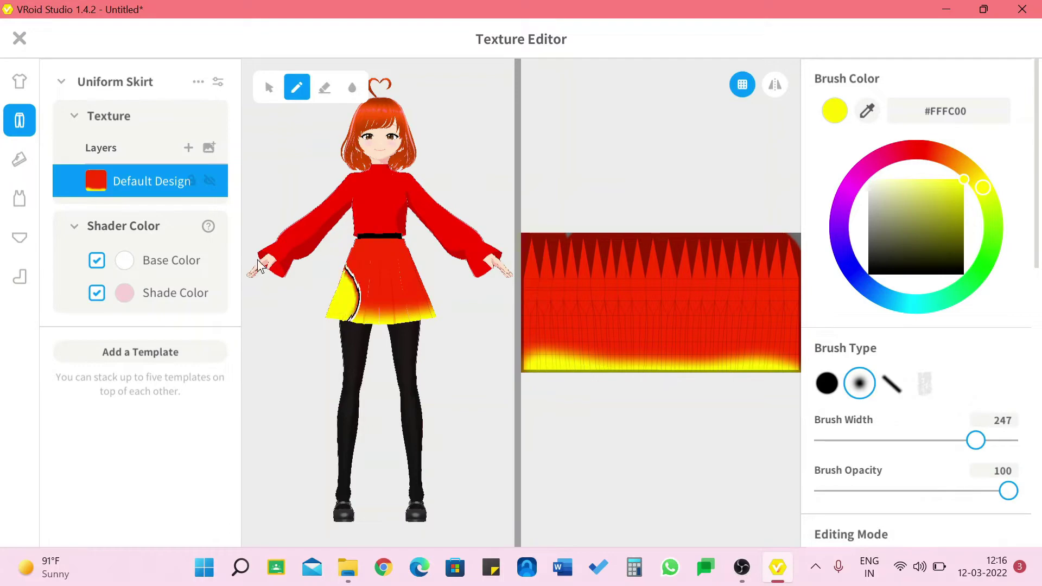
pyautogui.click(20, 40)
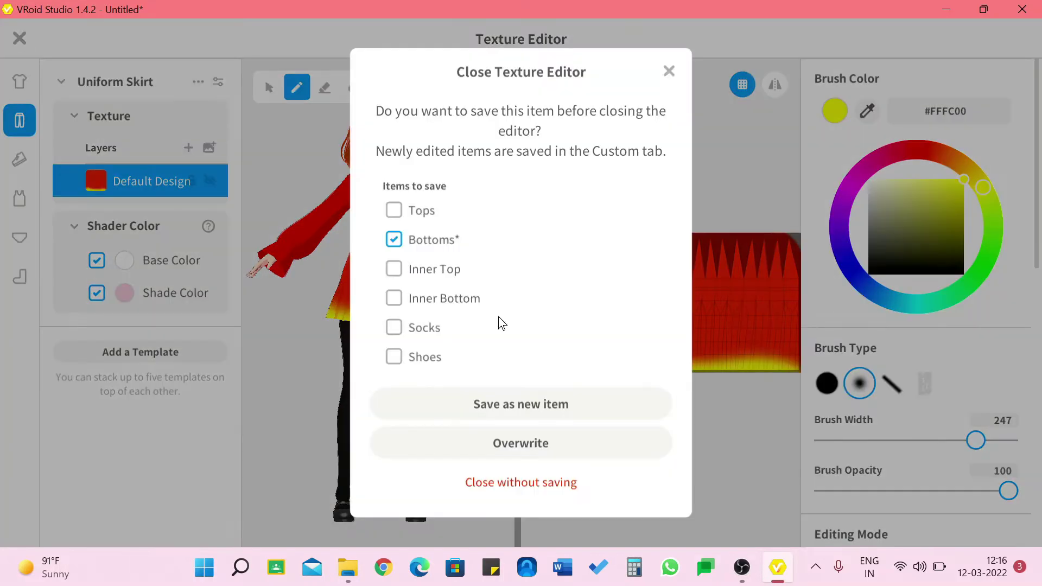
pyautogui.click(538, 404)
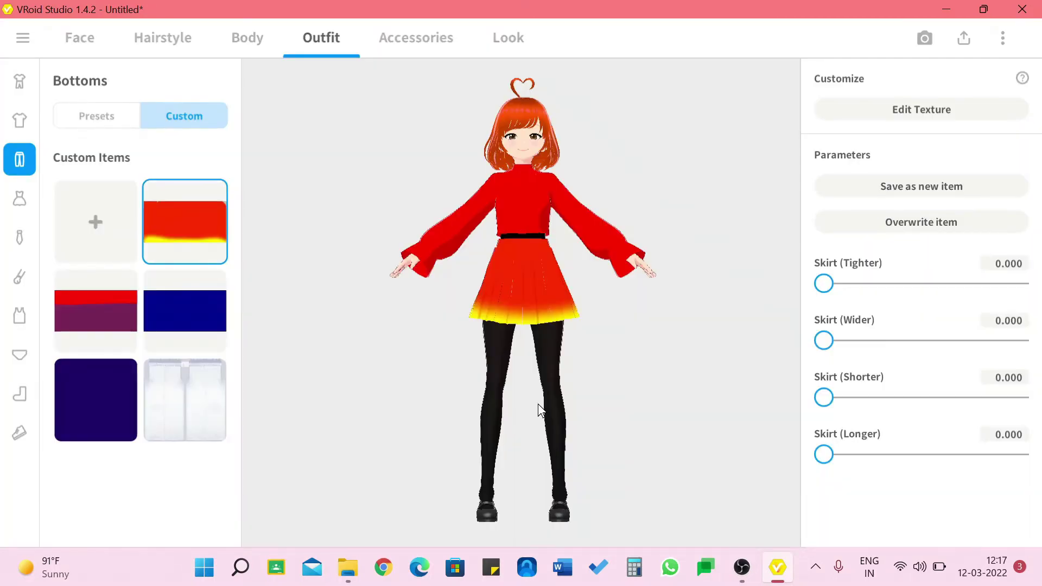
# Browse the preset bottoms, dress presets and whole-outfit sets without changing the avatar
pyautogui.click(112, 114)
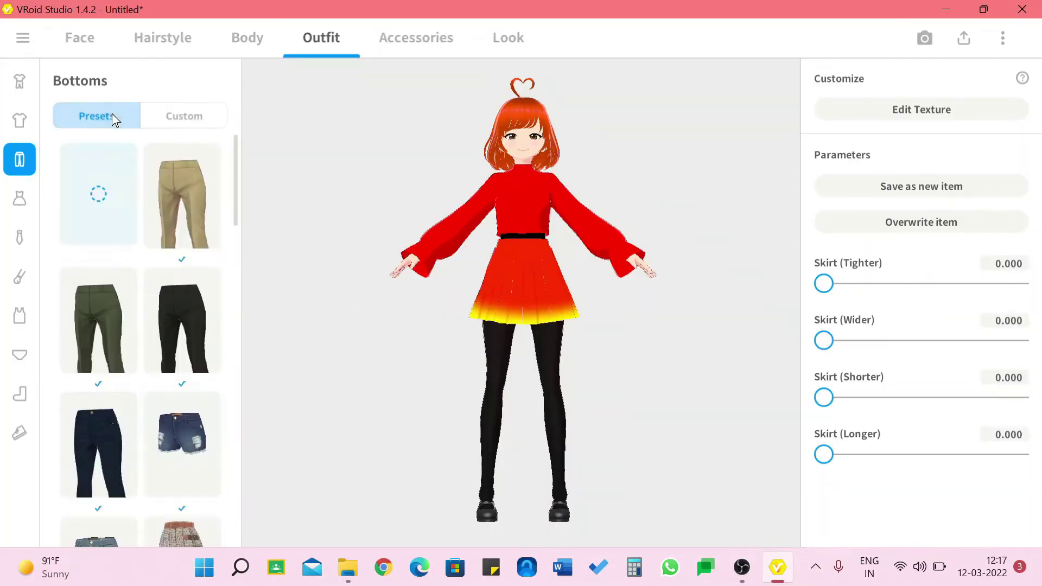
pyautogui.click(19, 199)
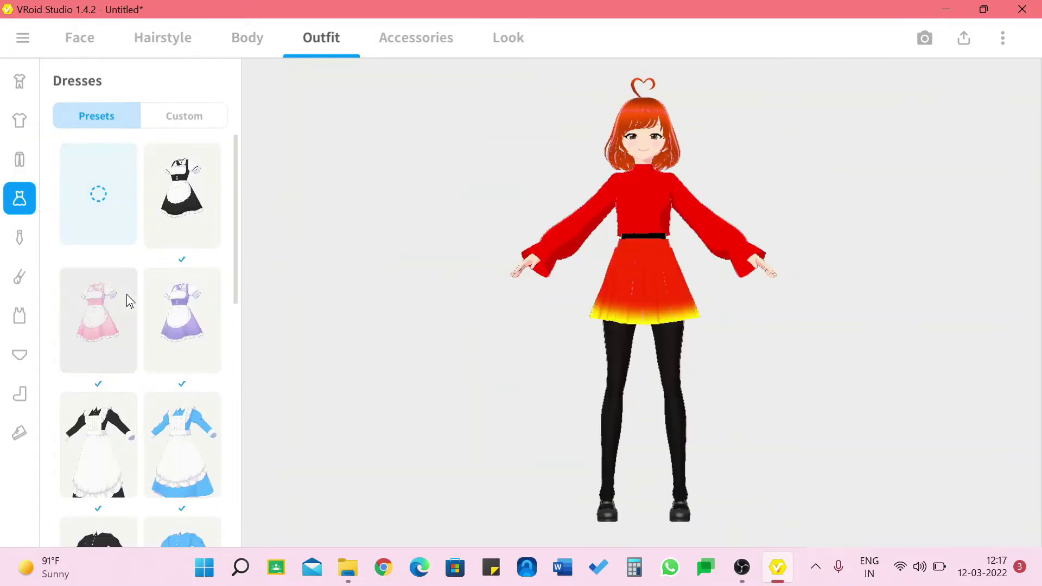
pyautogui.scroll(-8, 126, 296)
pyautogui.scroll(8, 126, 295)
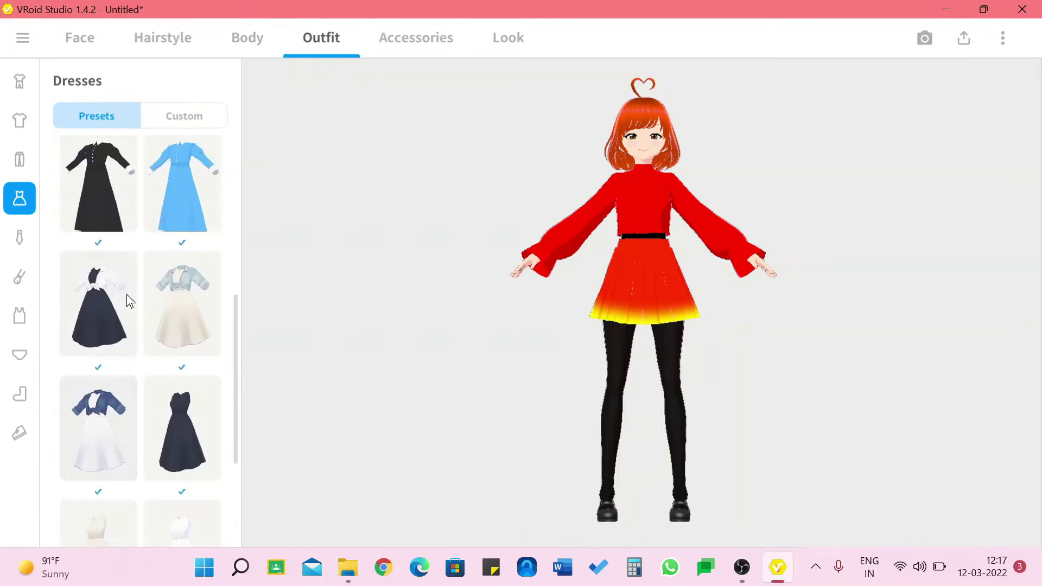
pyautogui.click(21, 76)
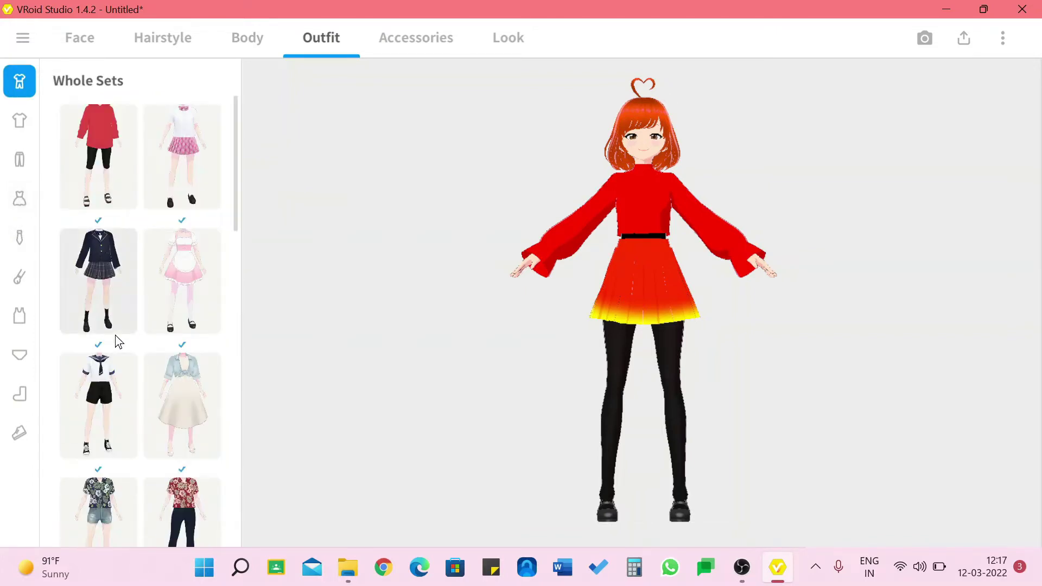
pyautogui.scroll(-10, 115, 335)
pyautogui.scroll(8, 115, 334)
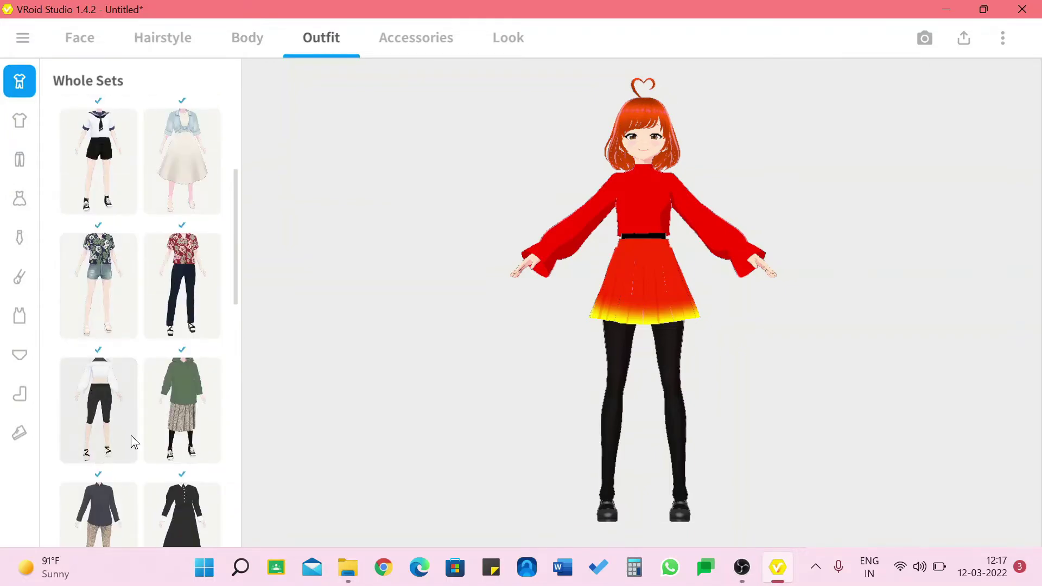
# Recheck the dress presets, then bring up the Neck Accessories presets
pyautogui.click(19, 200)
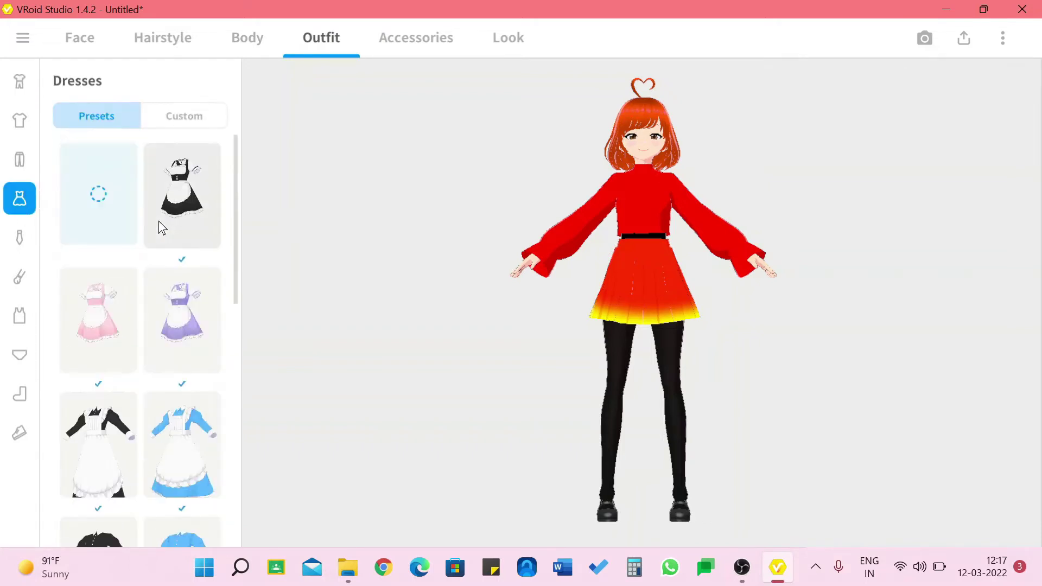
pyautogui.scroll(-10, 158, 220)
pyautogui.scroll(8, 158, 220)
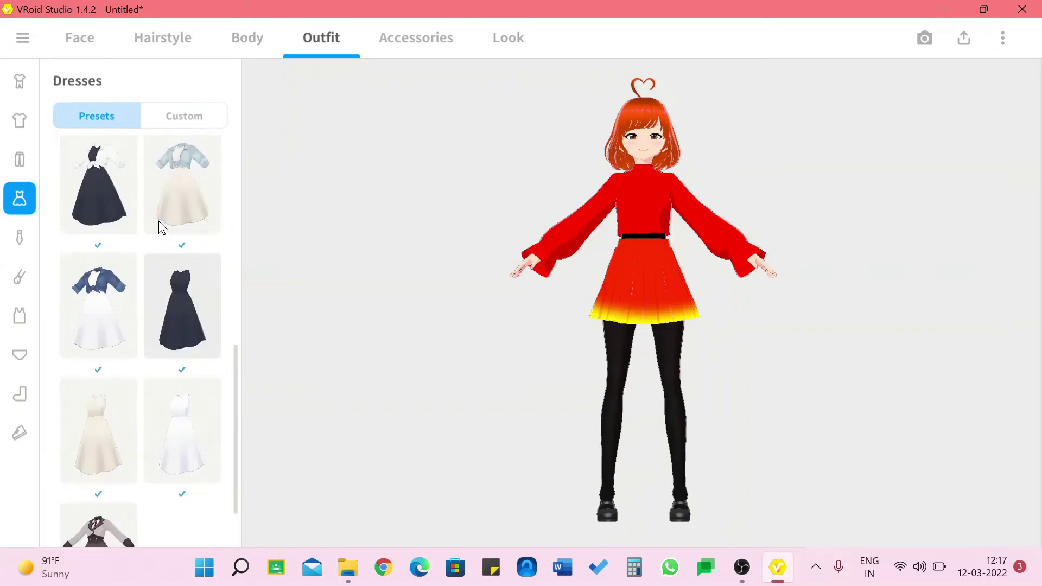
pyautogui.scroll(-5, 158, 221)
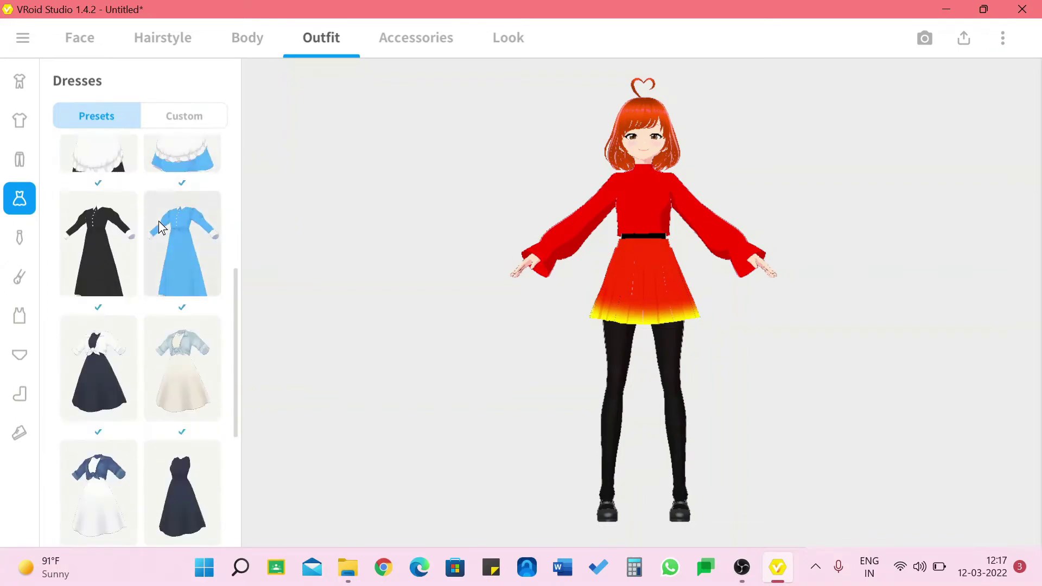
pyautogui.scroll(5, 157, 206)
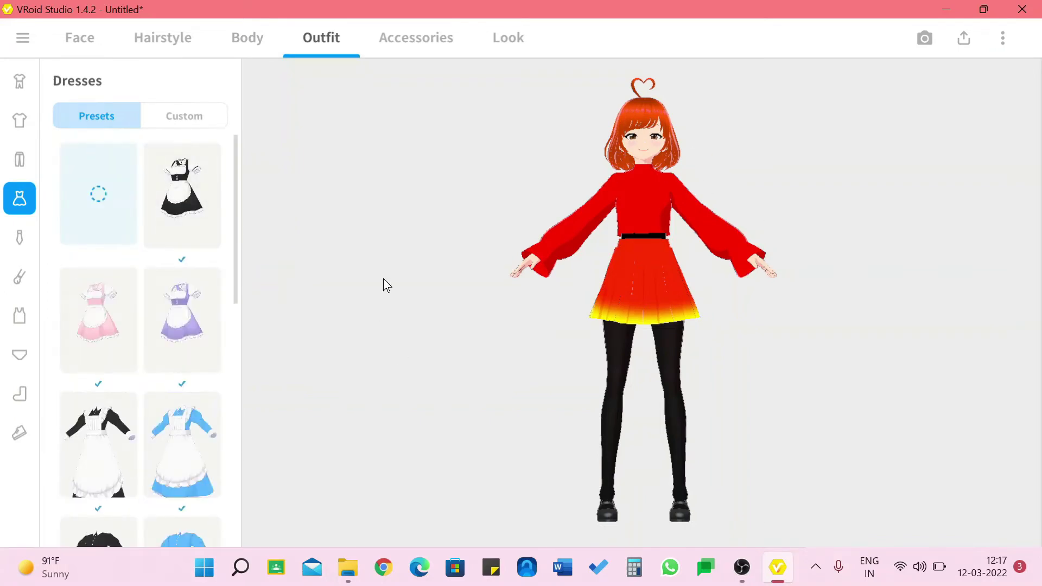
pyautogui.click(21, 239)
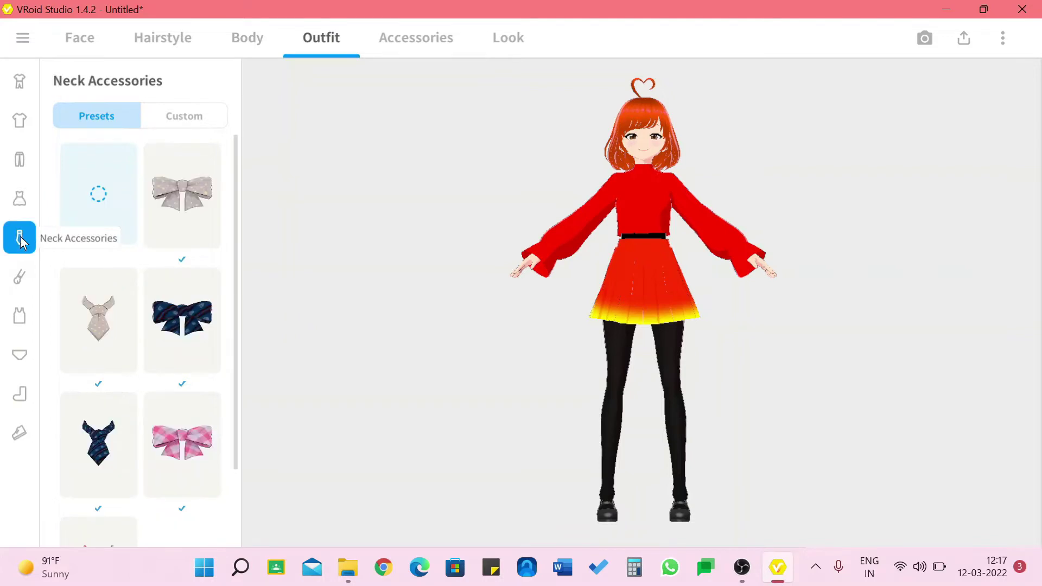
# Try the grey tie and navy bow, then leave the neck bare with the empty preset
pyautogui.click(100, 326)
pyautogui.click(179, 309)
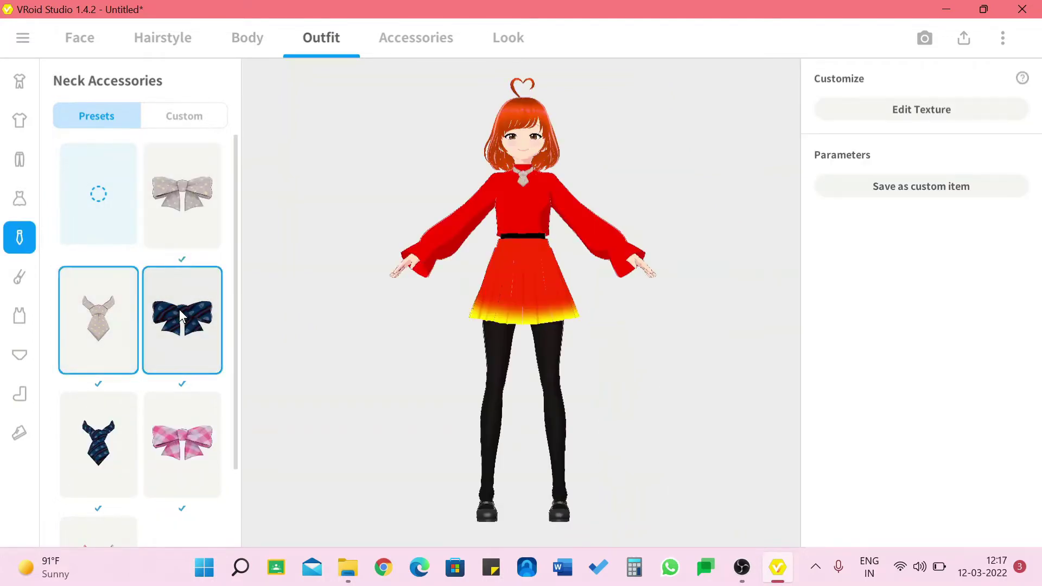
pyautogui.scroll(-1, 183, 323)
pyautogui.scroll(1, 144, 340)
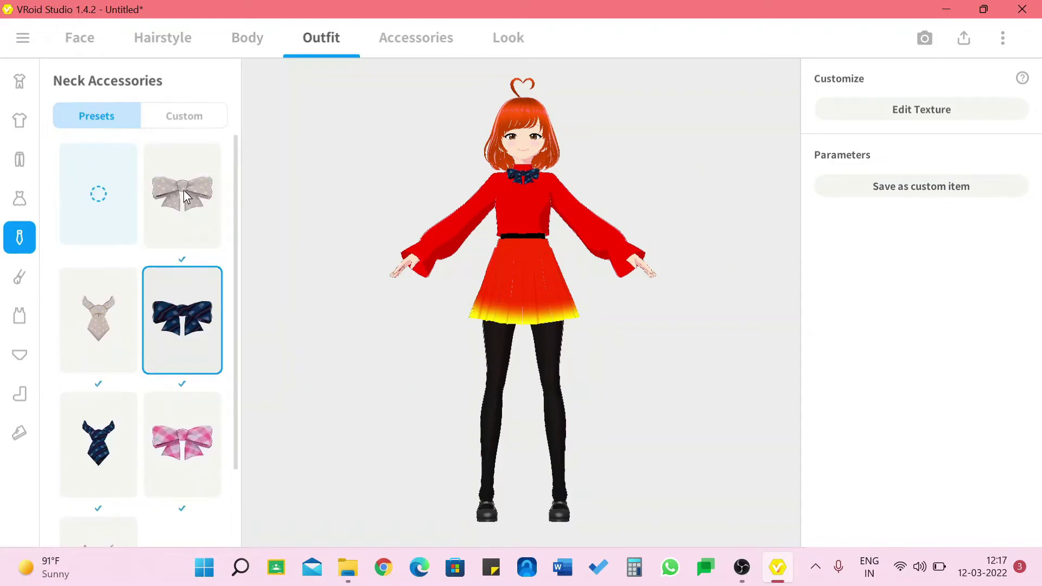
pyautogui.click(103, 191)
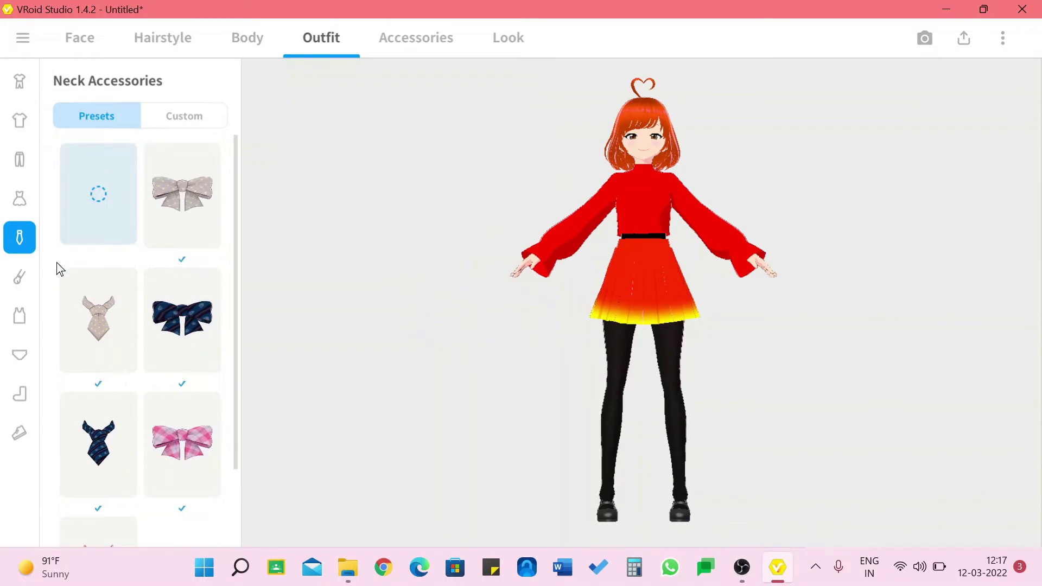
# Try gloves and the custom yellow-band arm accessory, then leave the arms bare
pyautogui.click(20, 277)
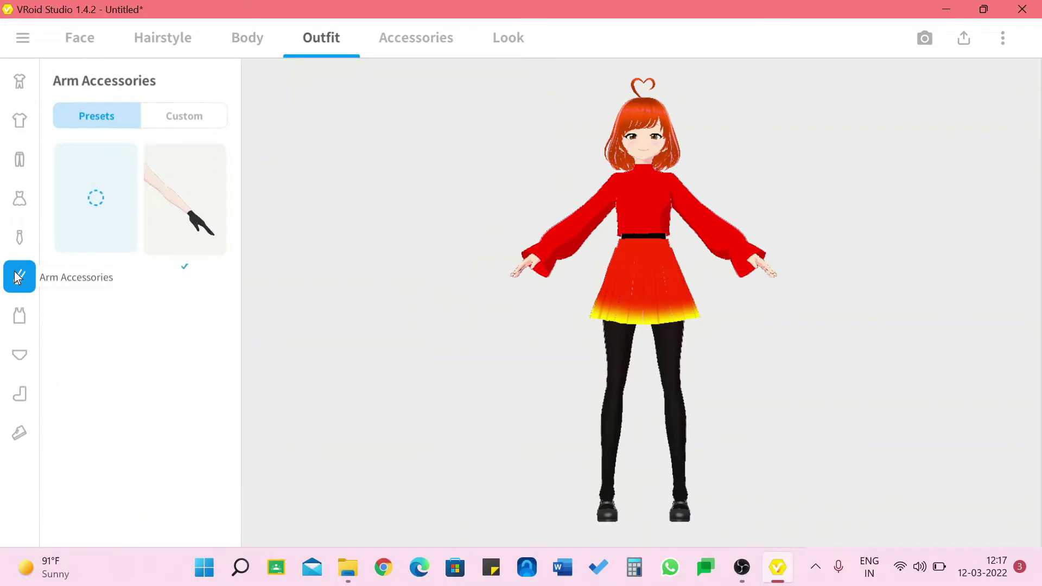
pyautogui.click(166, 217)
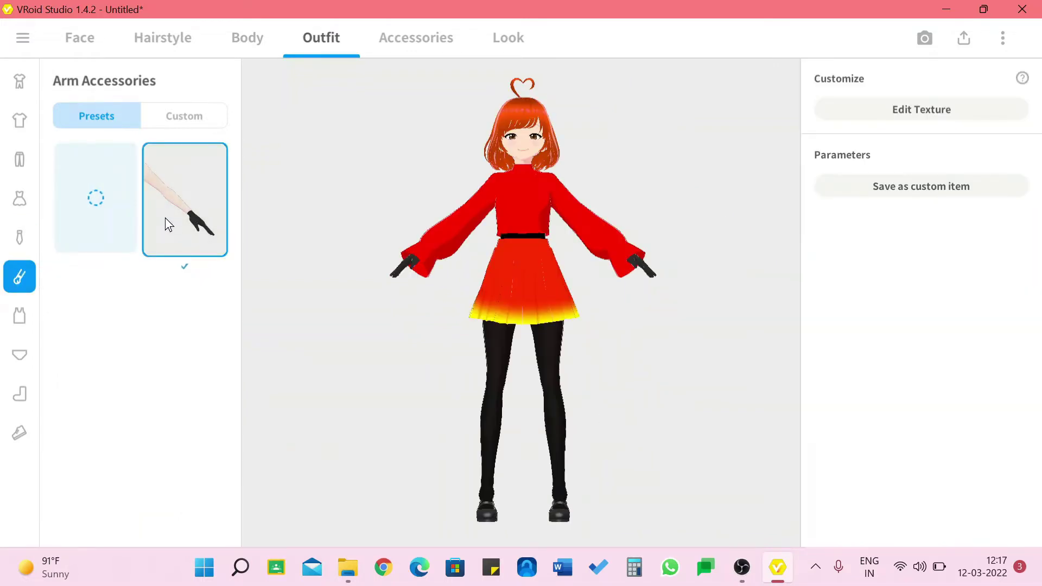
pyautogui.click(76, 213)
pyautogui.click(177, 118)
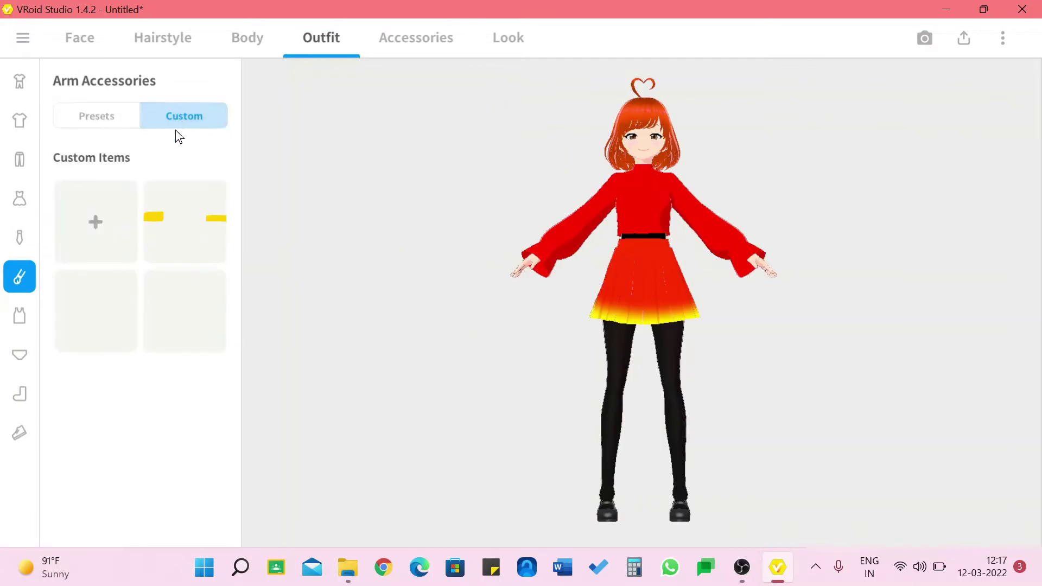
pyautogui.click(184, 242)
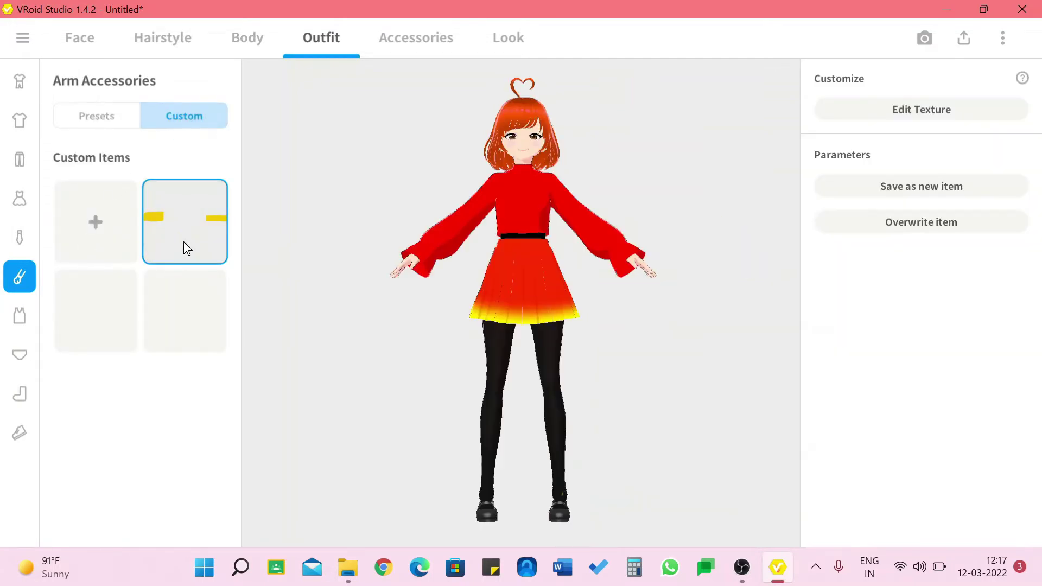
pyautogui.click(104, 114)
pyautogui.click(97, 190)
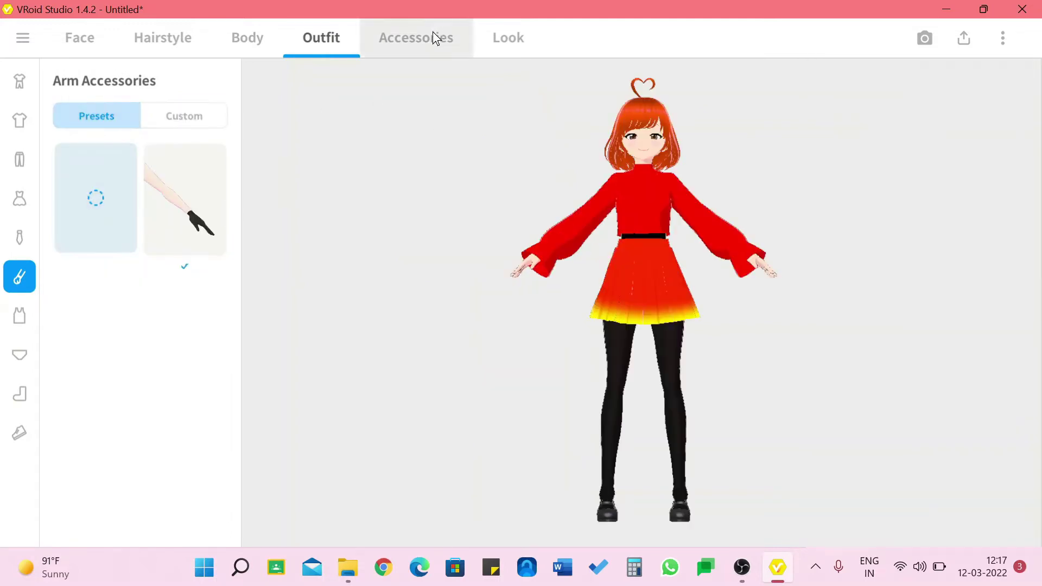
pyautogui.click(25, 309)
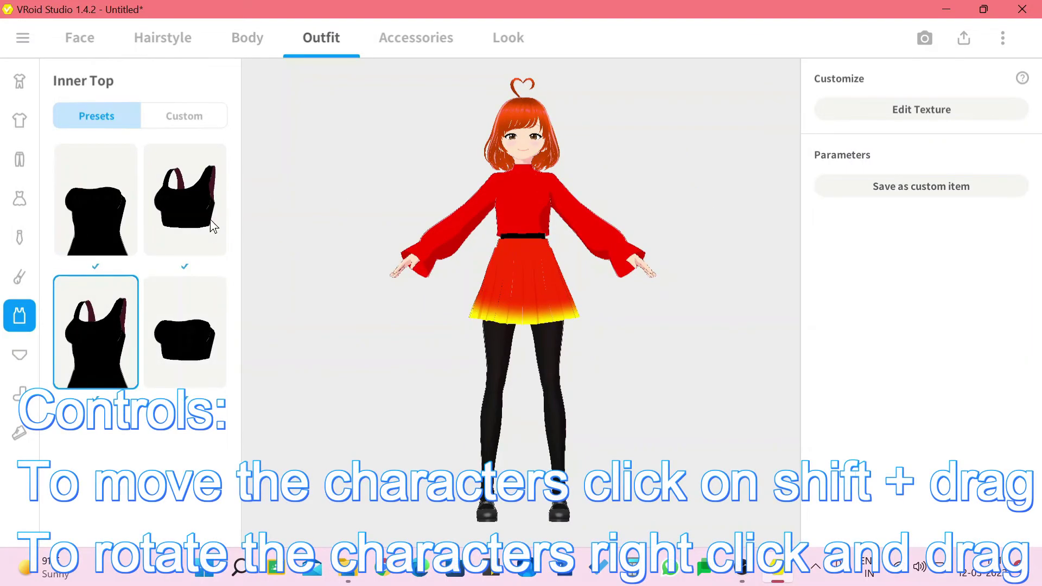
# Compare the inner top presets and settle on the fourth, cropped top that exposes the midriff
pyautogui.click(191, 310)
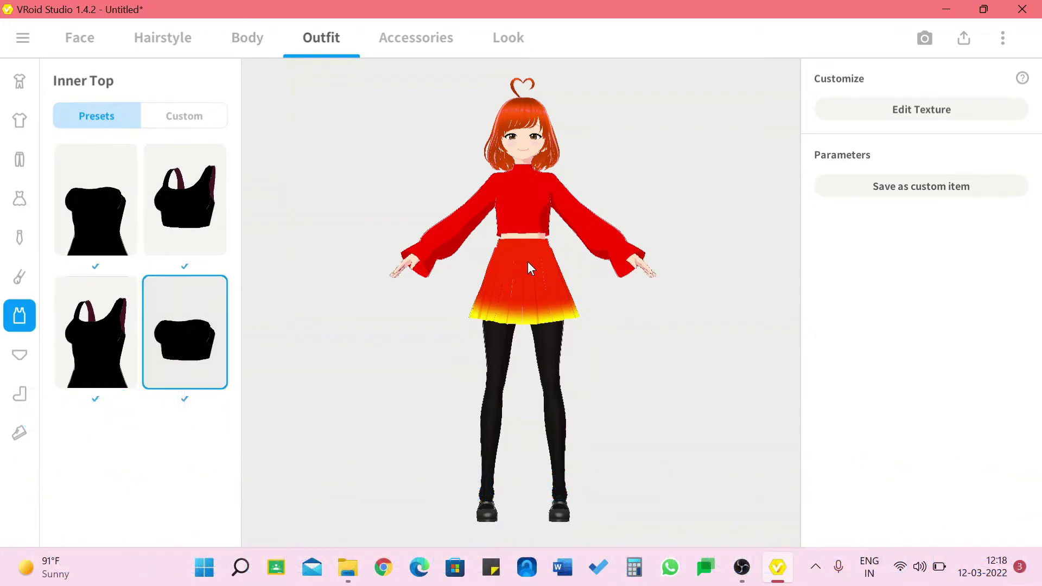
pyautogui.click(89, 318)
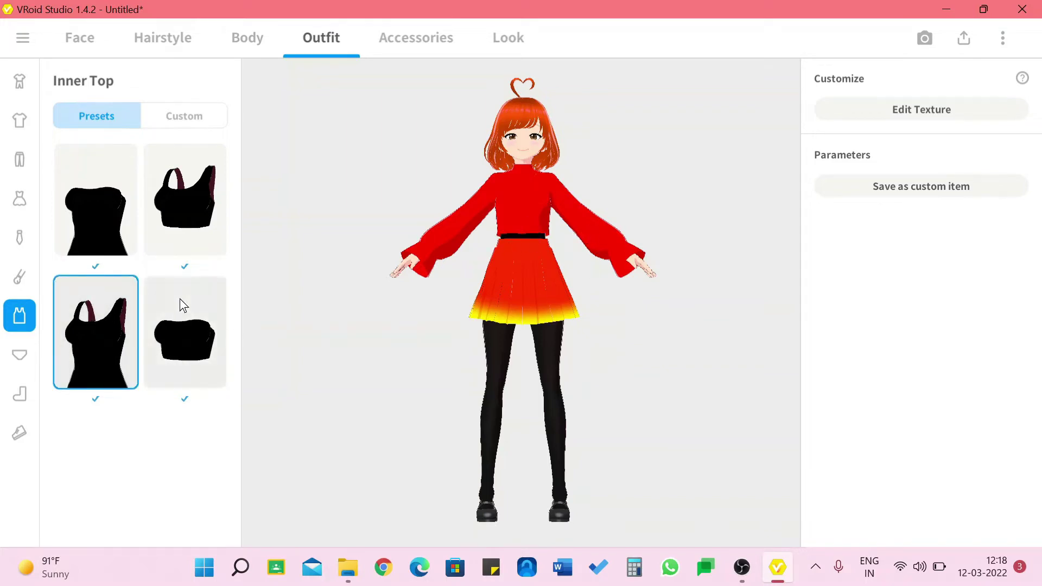
pyautogui.click(188, 328)
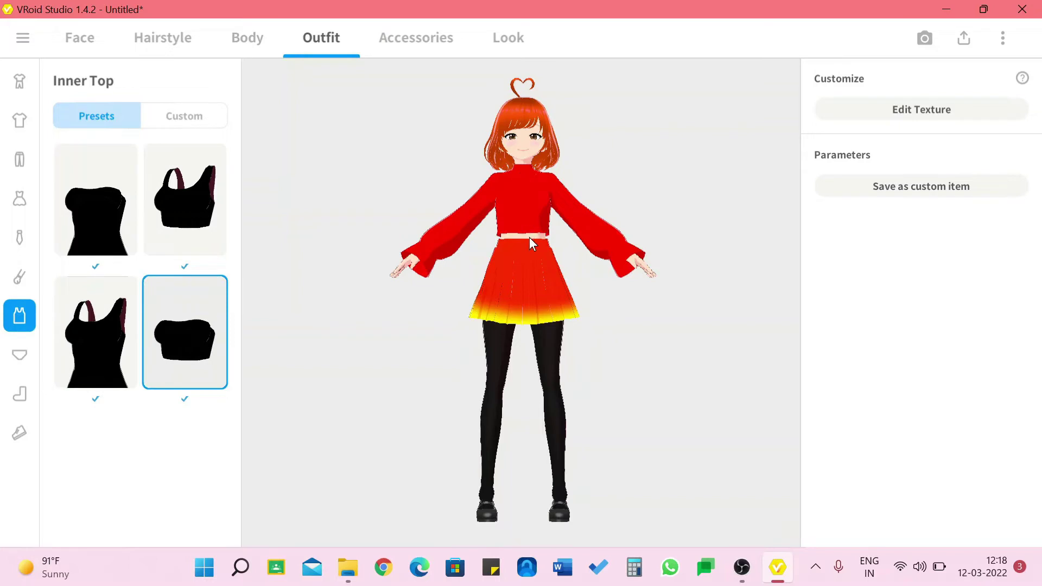
pyautogui.click(16, 354)
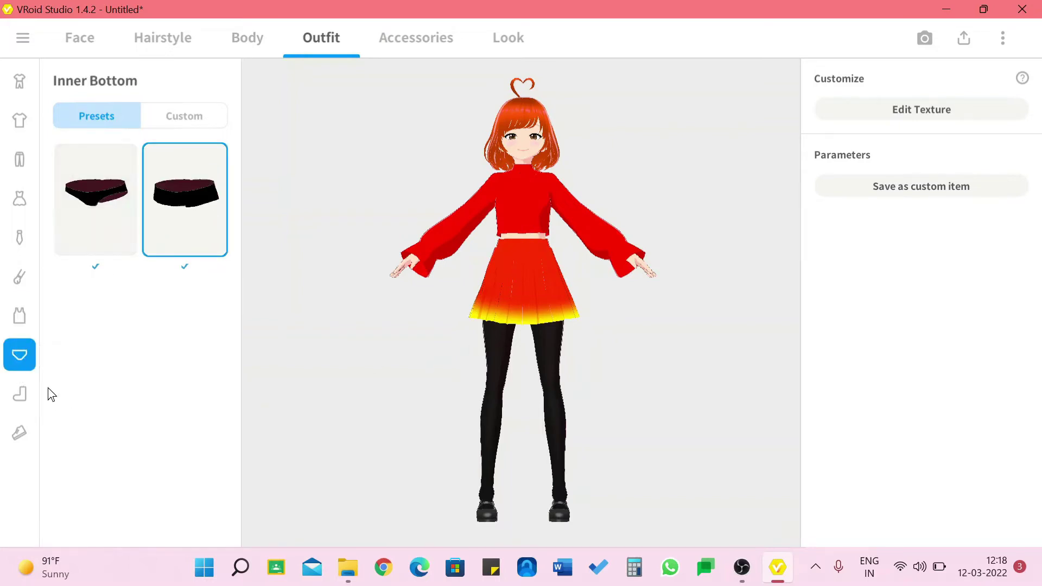
pyautogui.click(30, 397)
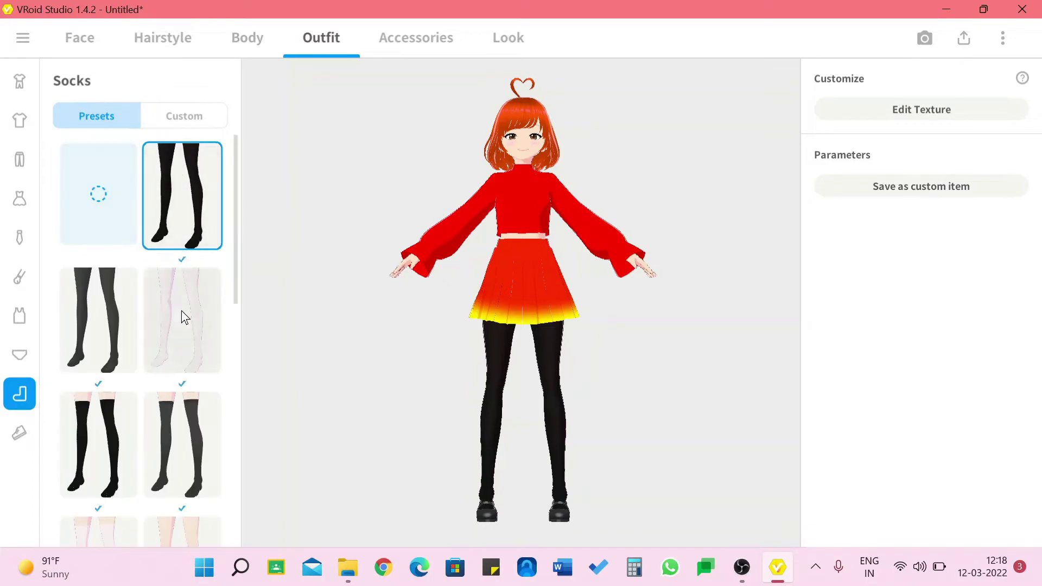
# Try the black over-knee and white thigh-high sock presets on the avatar
pyautogui.scroll(-5, 181, 310)
pyautogui.scroll(-5, 182, 310)
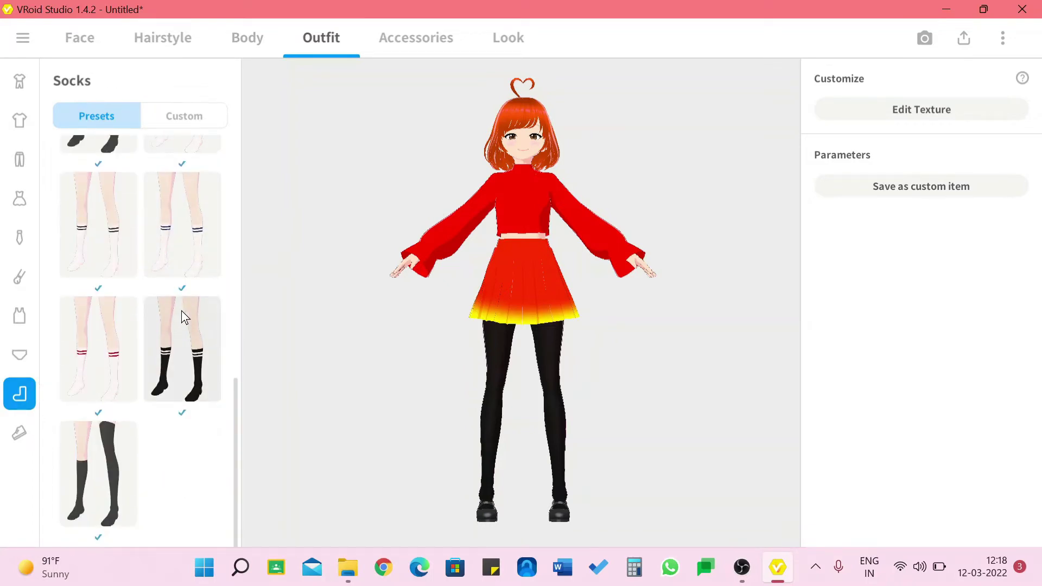
pyautogui.click(100, 489)
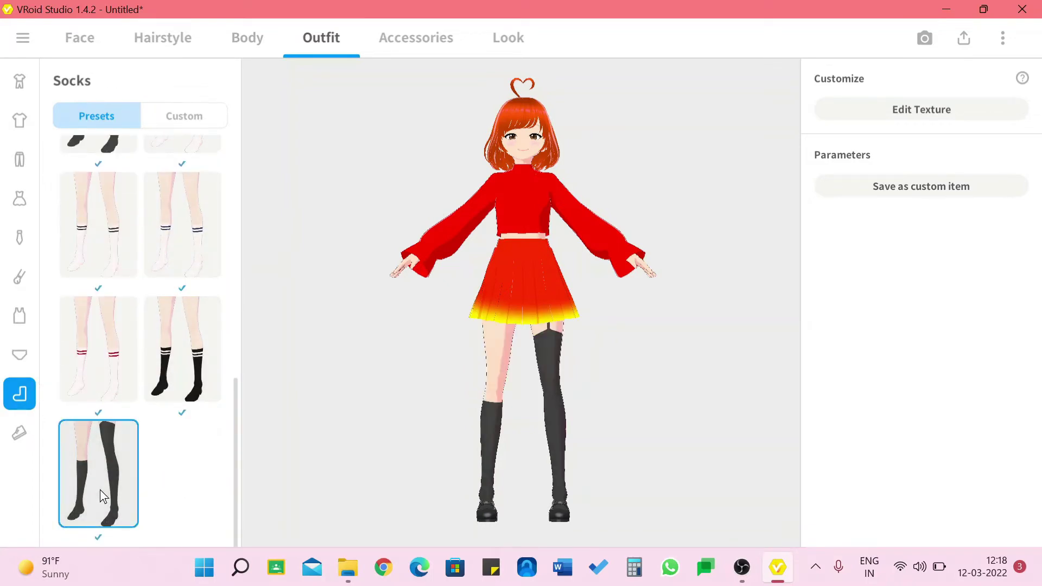
pyautogui.scroll(10, 180, 393)
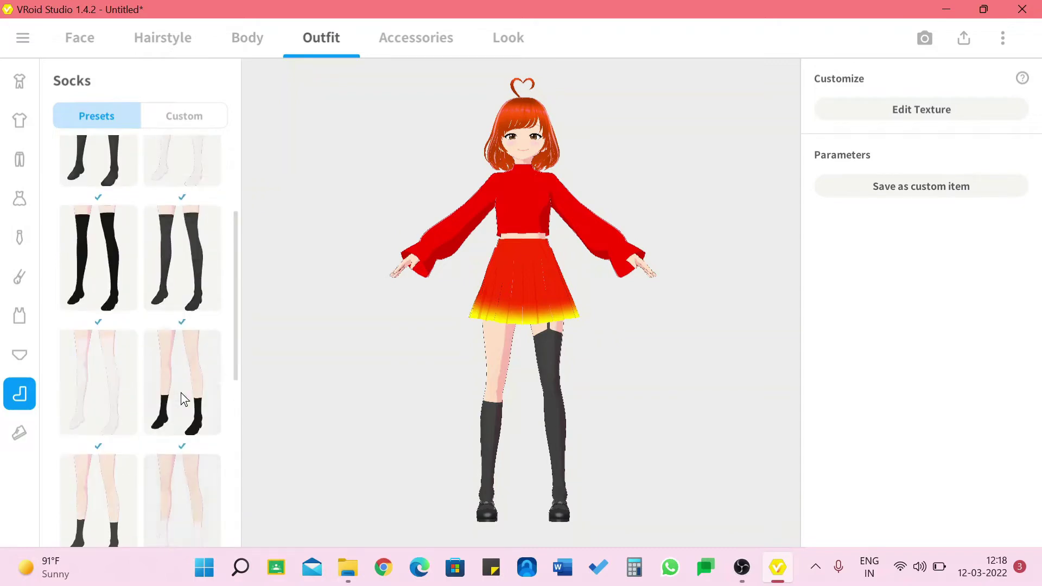
pyautogui.click(193, 276)
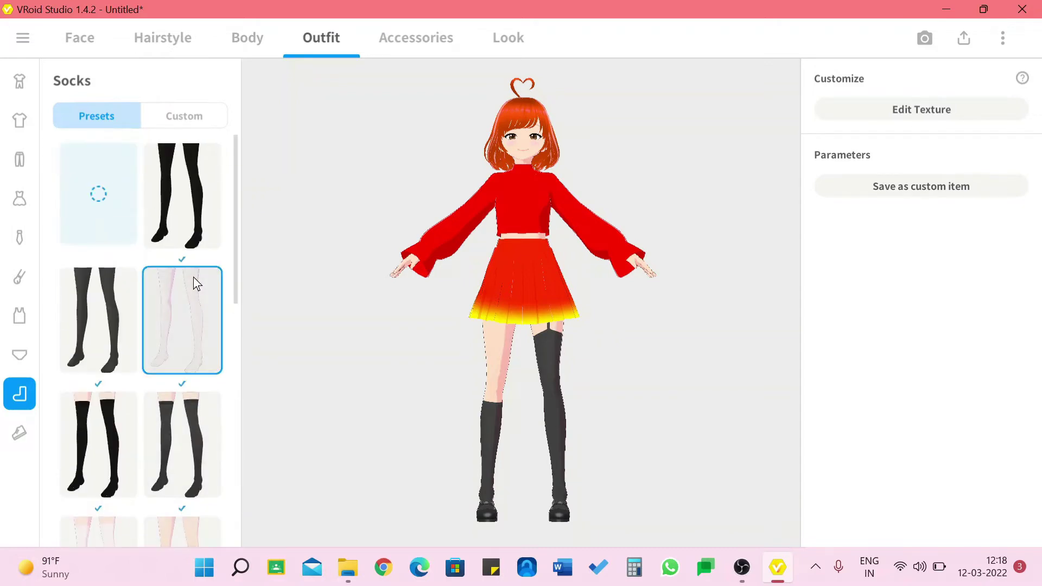
# Clear the socks, then dress the avatar in white knee socks with red stripes
pyautogui.scroll(-2, 193, 277)
pyautogui.scroll(-3, 193, 277)
pyautogui.scroll(4, 193, 277)
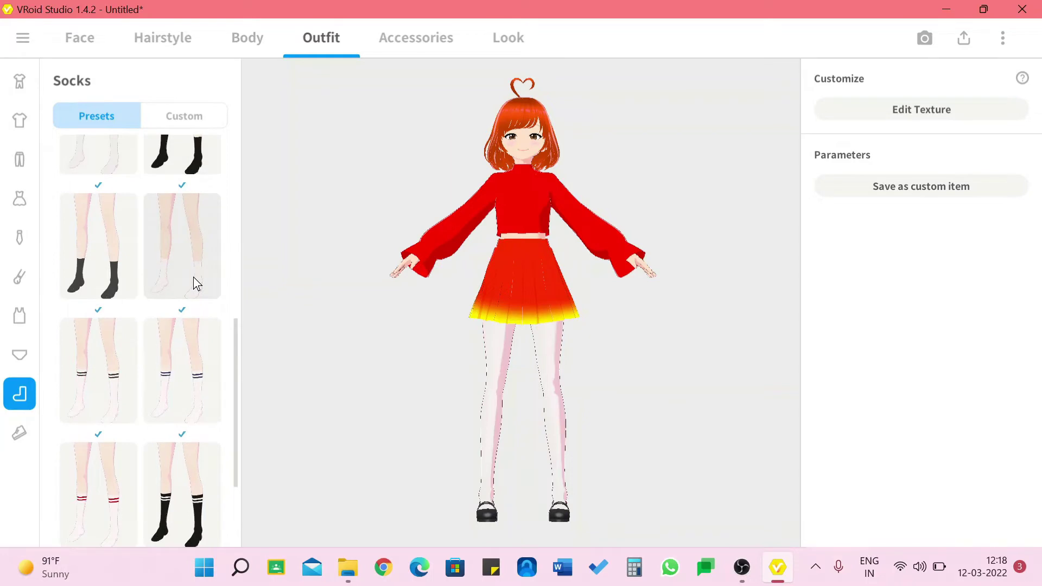
pyautogui.scroll(2, 193, 277)
pyautogui.click(112, 206)
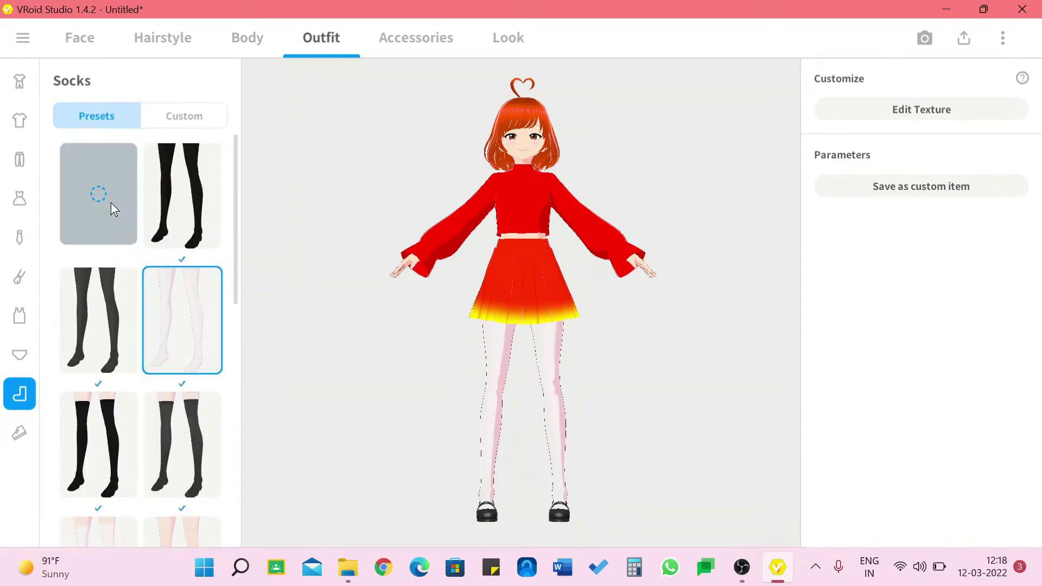
pyautogui.scroll(-8, 141, 287)
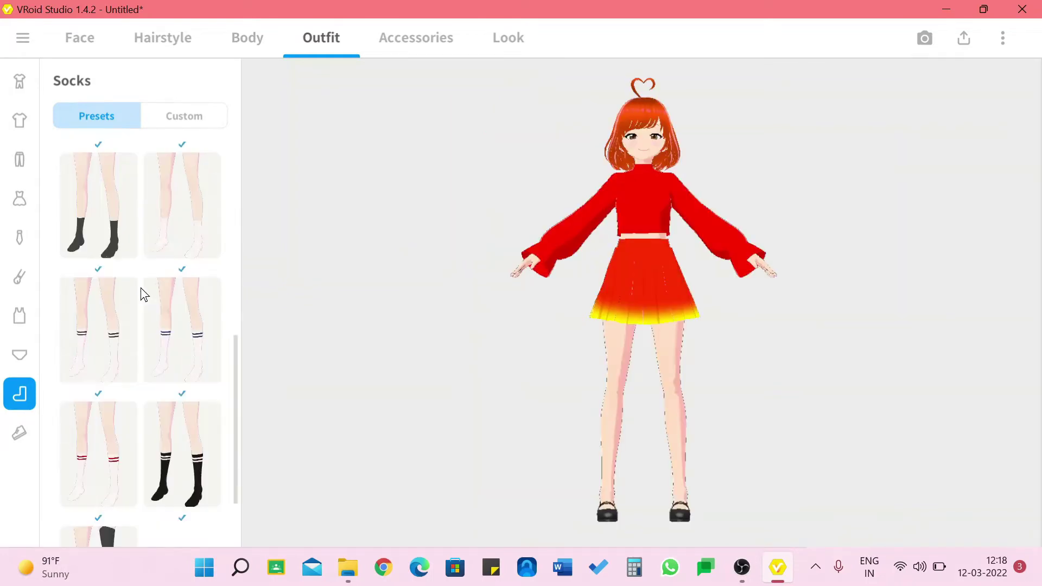
pyautogui.scroll(-2, 163, 368)
pyautogui.click(106, 344)
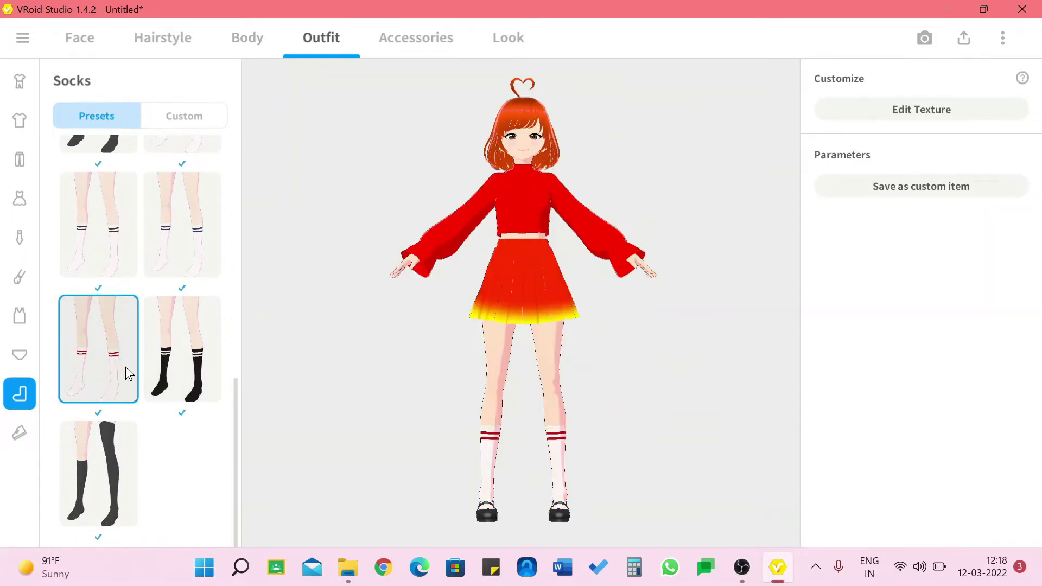
pyautogui.click(25, 423)
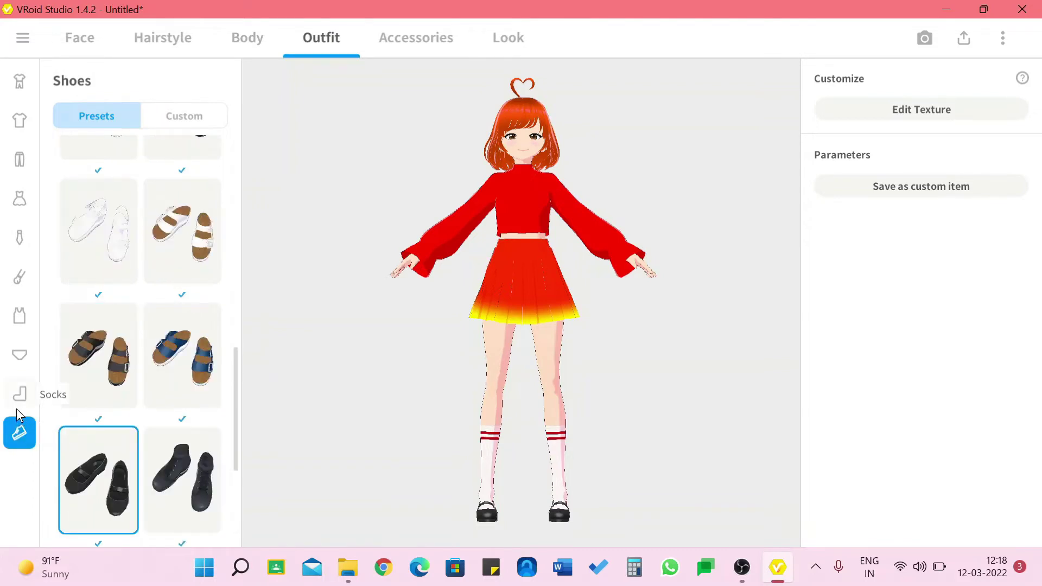
# Look over the custom sock items, then return to the preset socks list
pyautogui.click(19, 399)
pyautogui.click(194, 122)
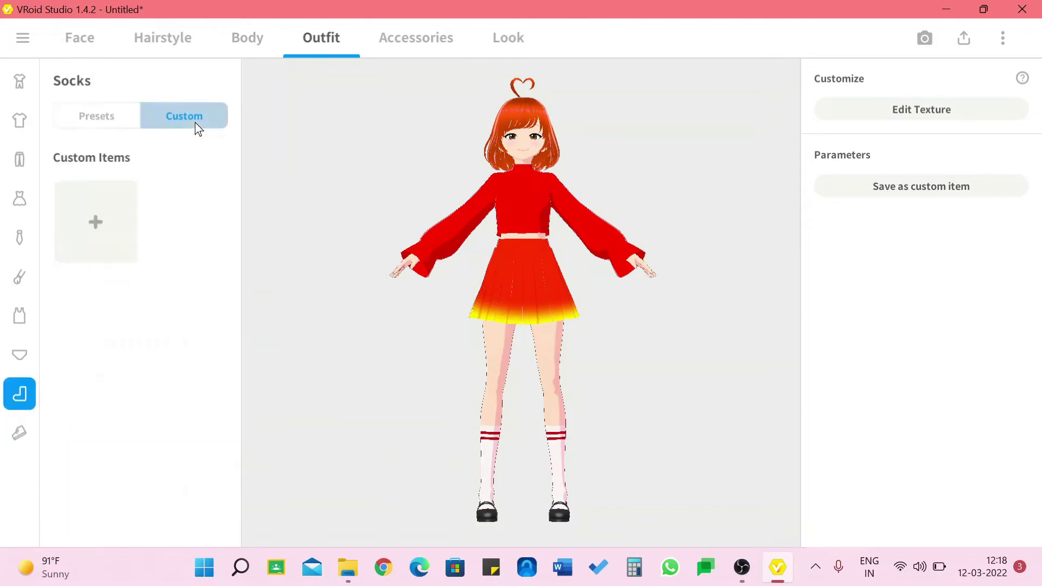
pyautogui.click(111, 115)
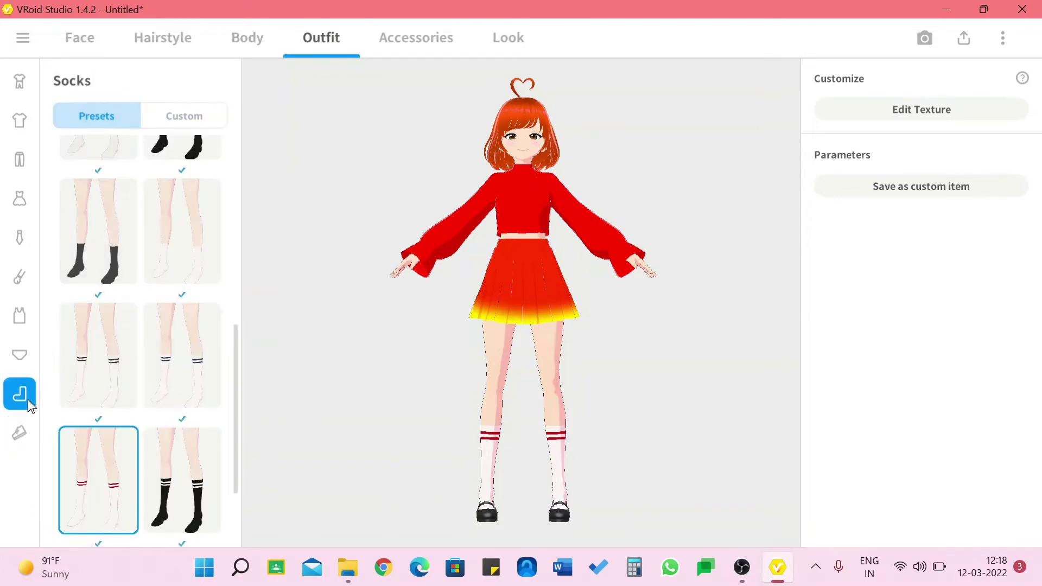
# Try red sneakers, settle on black sandals, then start a custom shoe from a template
pyautogui.click(13, 441)
pyautogui.scroll(-5, 142, 237)
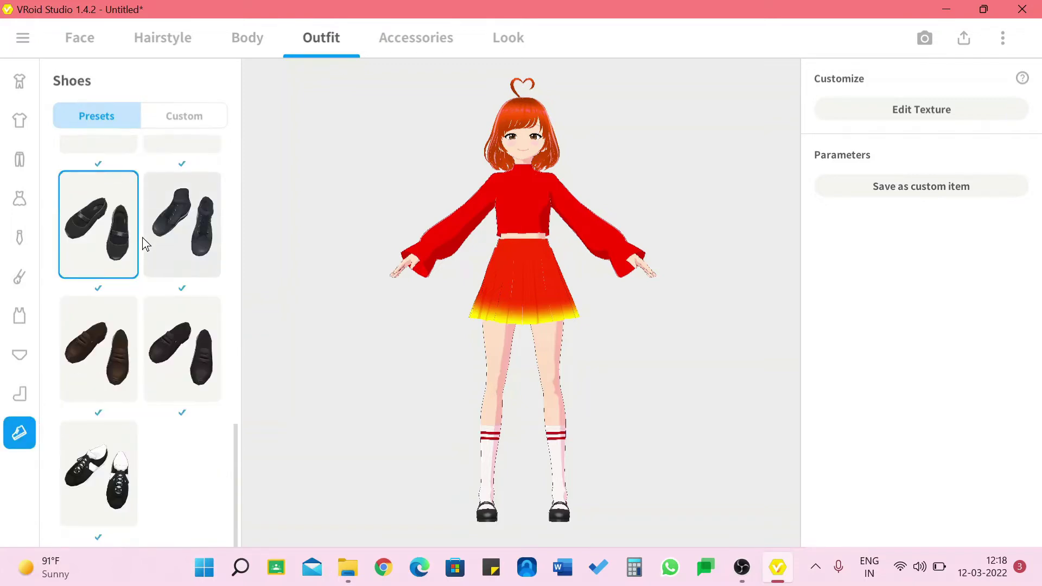
pyautogui.scroll(10, 142, 236)
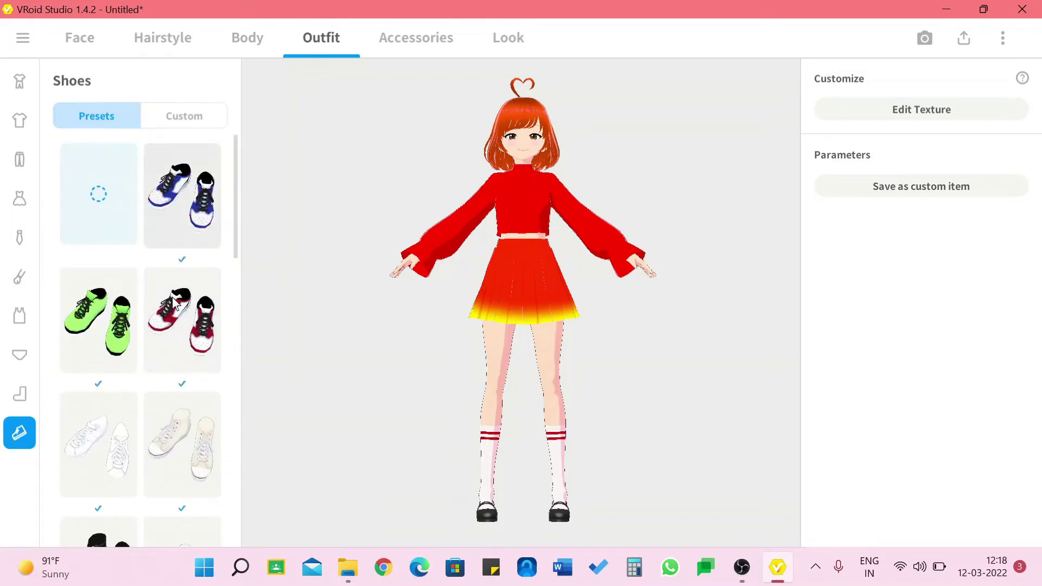
pyautogui.click(178, 327)
pyautogui.scroll(-2, 178, 326)
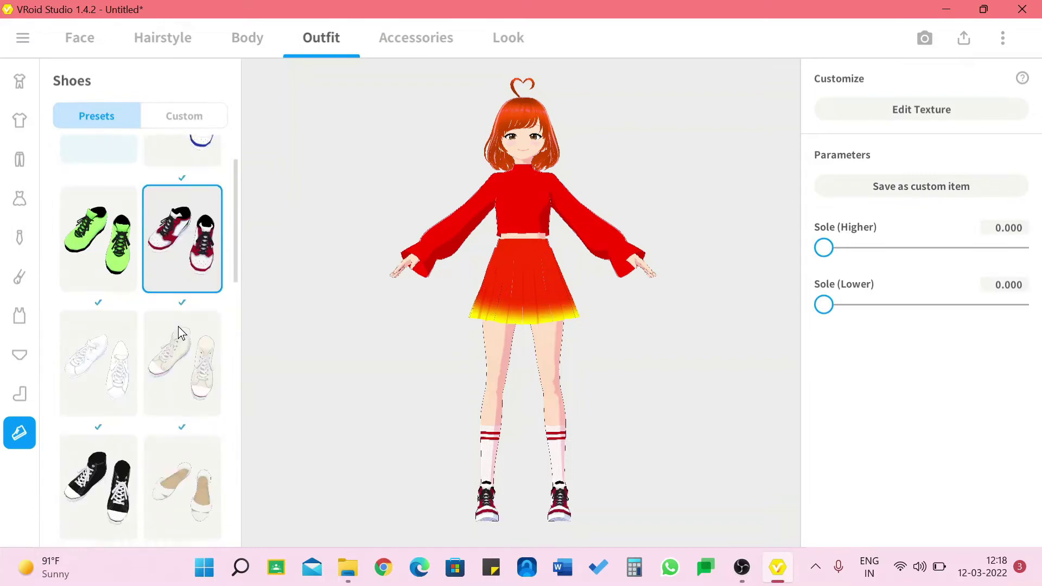
pyautogui.scroll(-10, 178, 326)
pyautogui.scroll(7, 178, 327)
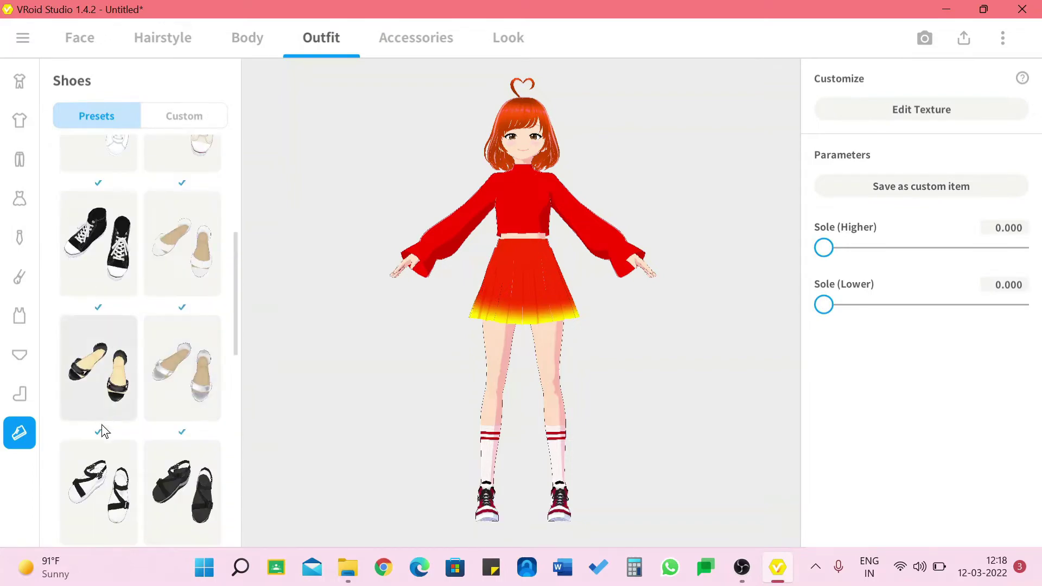
pyautogui.click(111, 347)
pyautogui.click(158, 124)
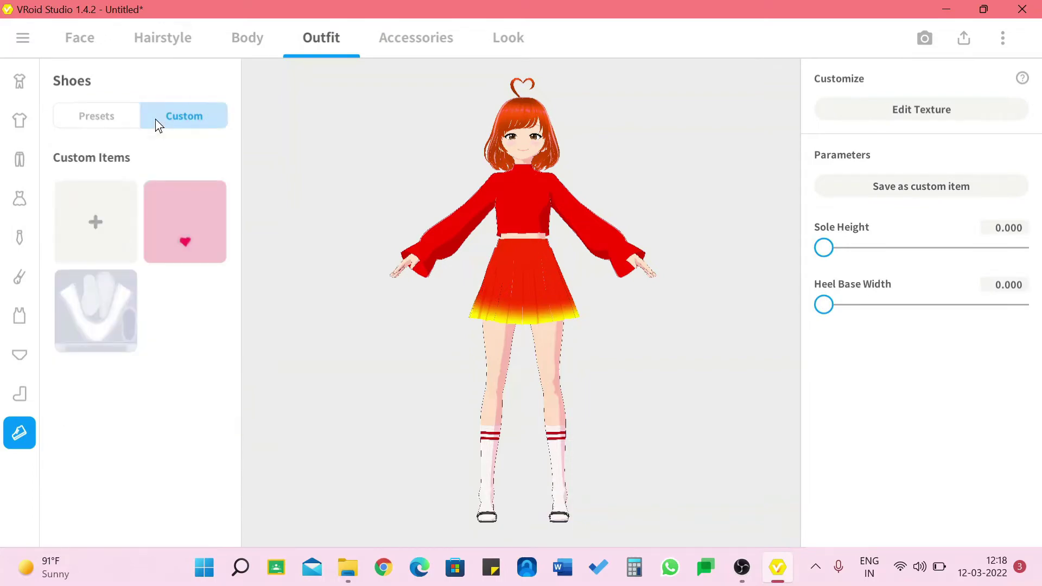
pyautogui.click(110, 241)
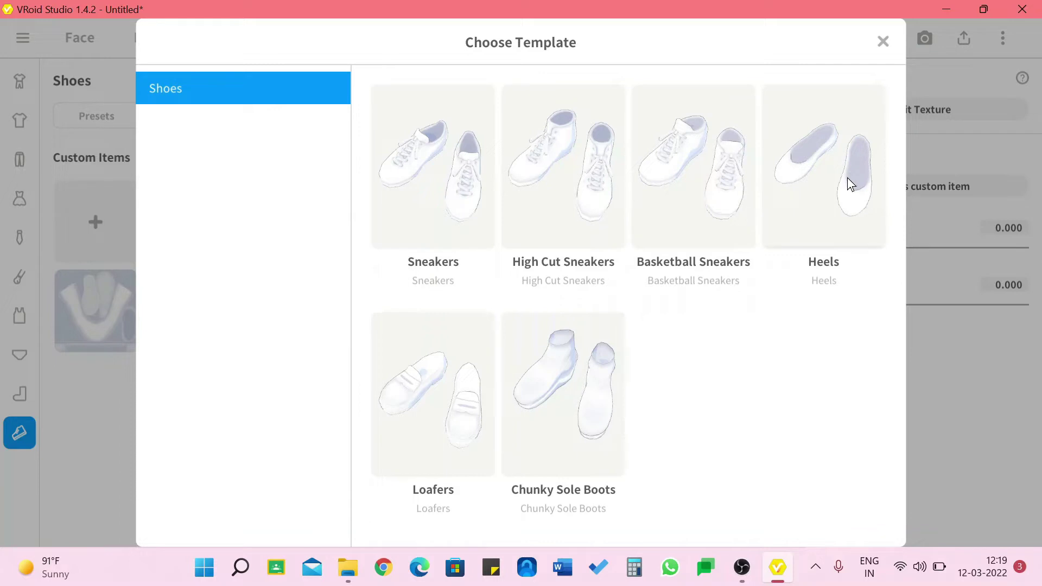
# Dismiss the template chooser and put the pink custom shoes on the avatar
pyautogui.click(882, 44)
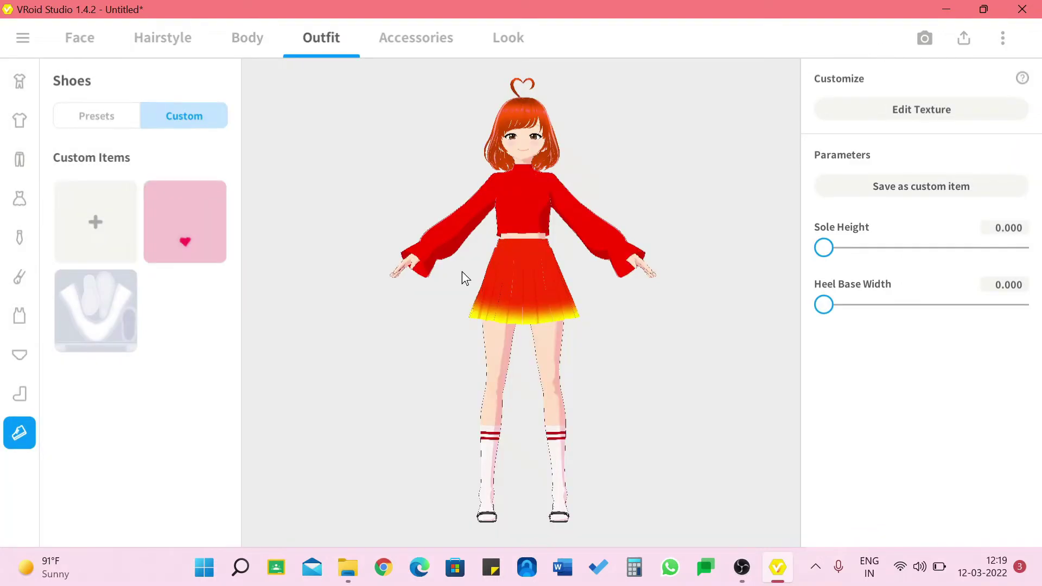
pyautogui.click(184, 242)
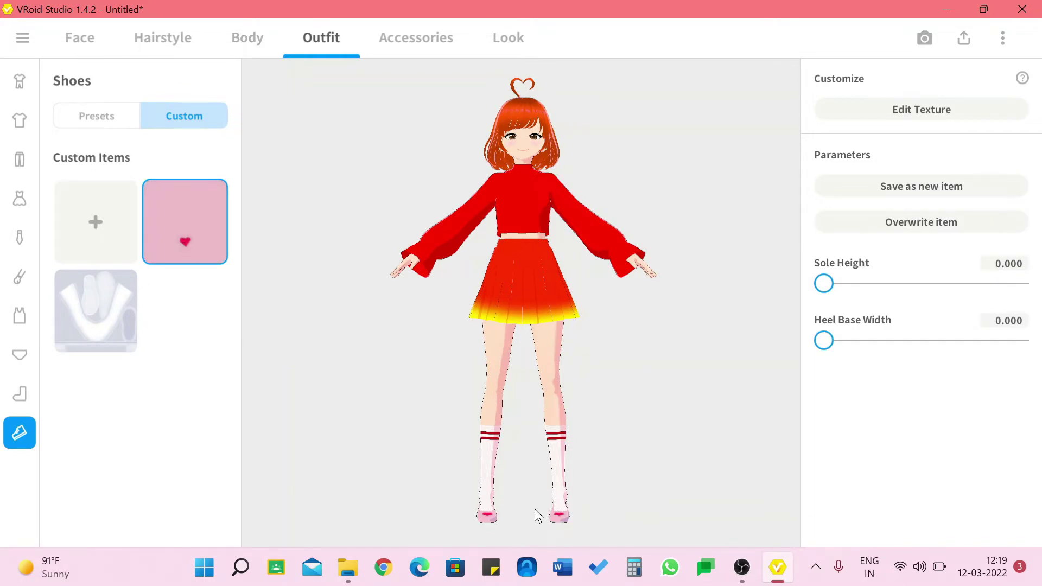
pyautogui.click(91, 105)
# Browse the preset shoes and try a white sandal on the model
pyautogui.scroll(-10, 144, 250)
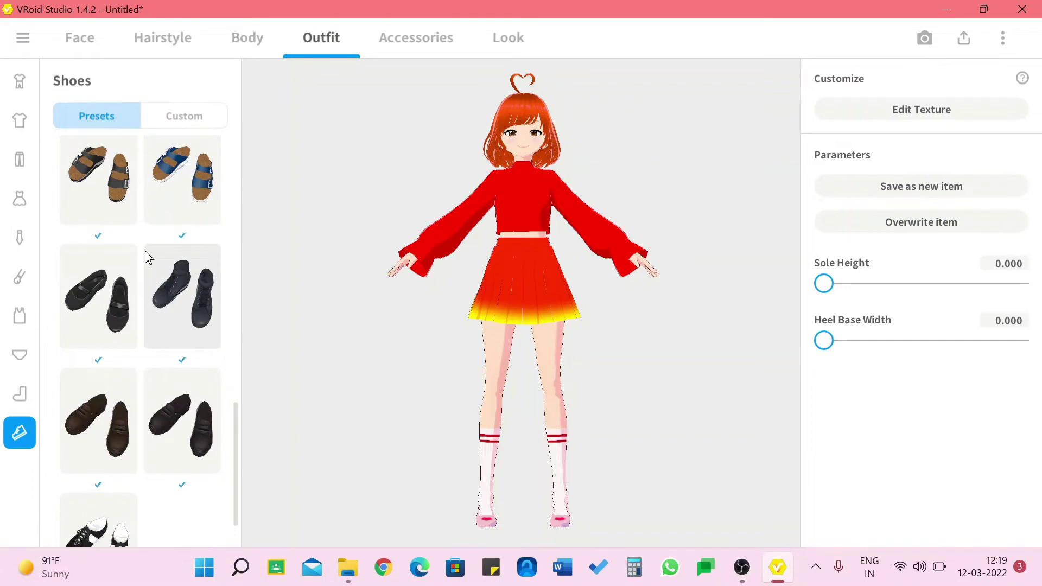
pyautogui.scroll(4, 145, 251)
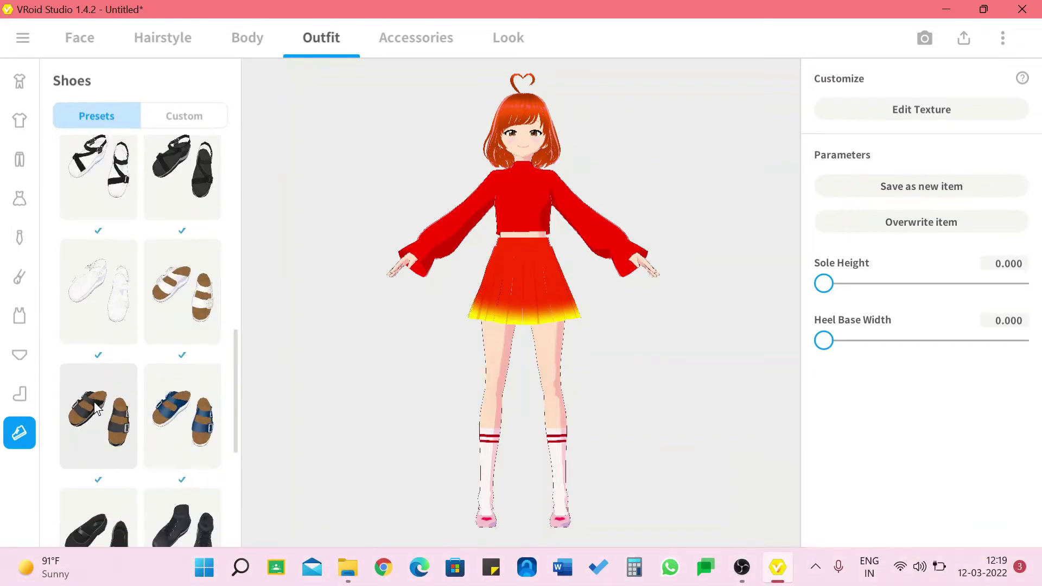
pyautogui.scroll(-4, 121, 390)
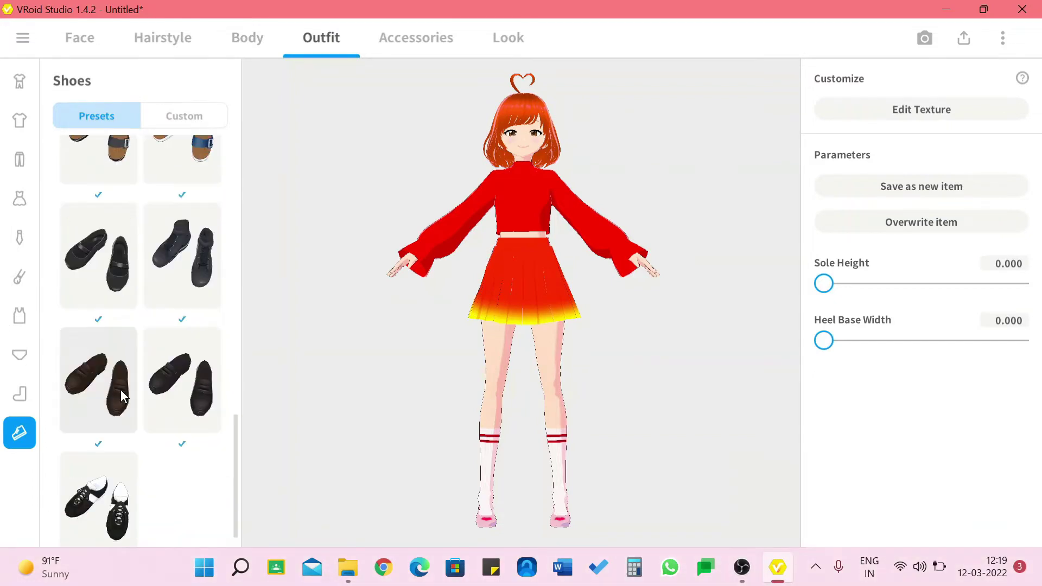
pyautogui.scroll(4, 120, 390)
pyautogui.scroll(-1, 124, 367)
pyautogui.scroll(-1, 124, 368)
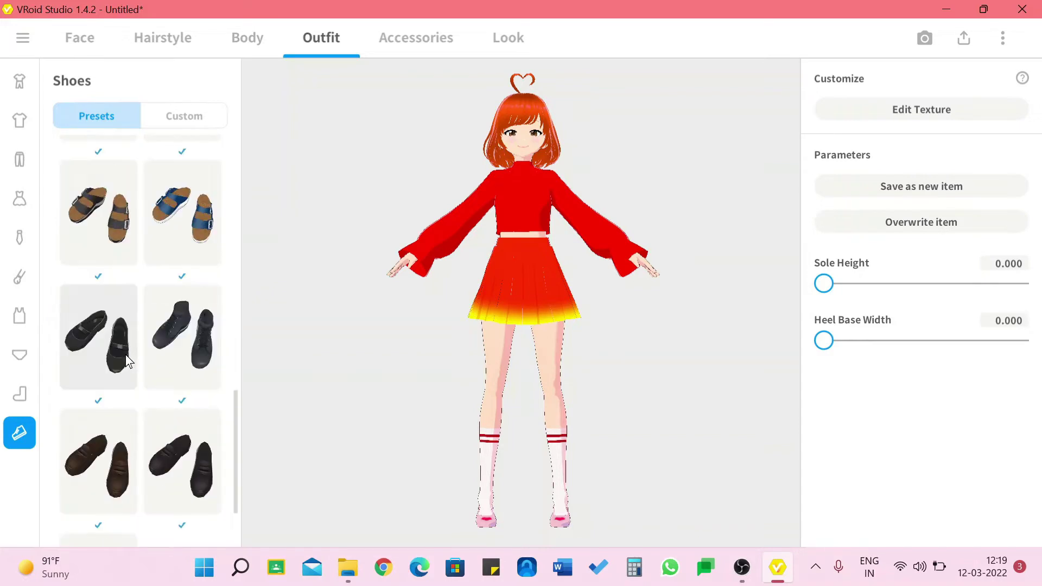
pyautogui.scroll(5, 125, 354)
pyautogui.scroll(3, 125, 353)
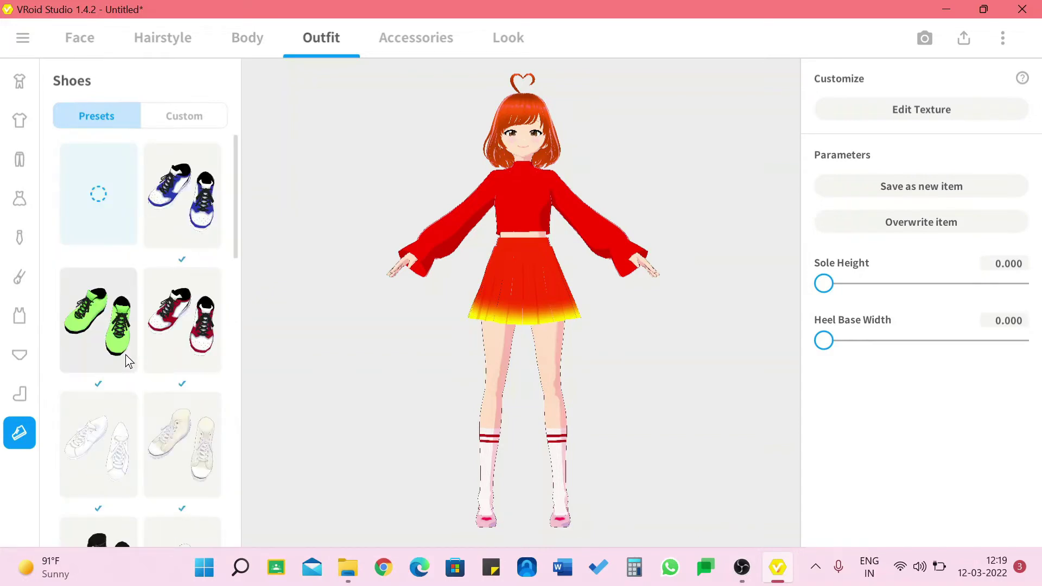
pyautogui.scroll(-4, 126, 354)
pyautogui.scroll(1, 130, 331)
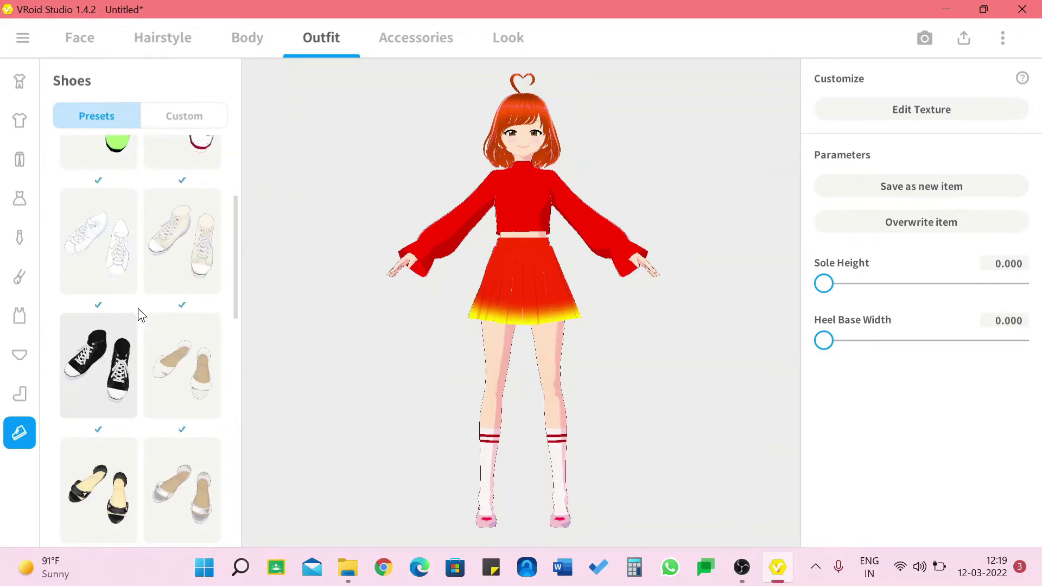
pyautogui.click(190, 374)
# Try the black and tan sandal preset, then begin a new custom shoe
pyautogui.scroll(-3, 190, 375)
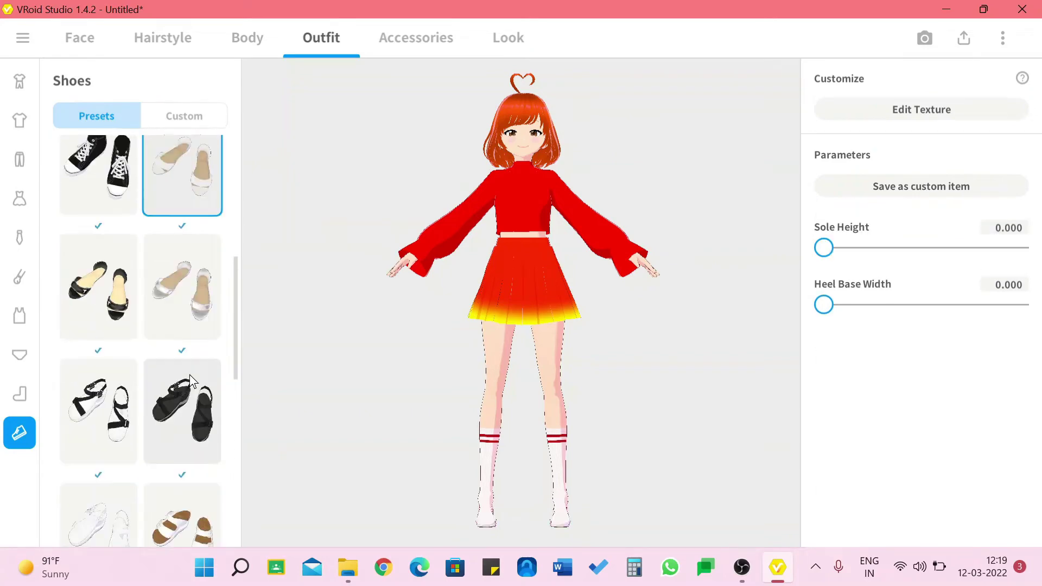
pyautogui.scroll(-1, 190, 375)
pyautogui.click(96, 269)
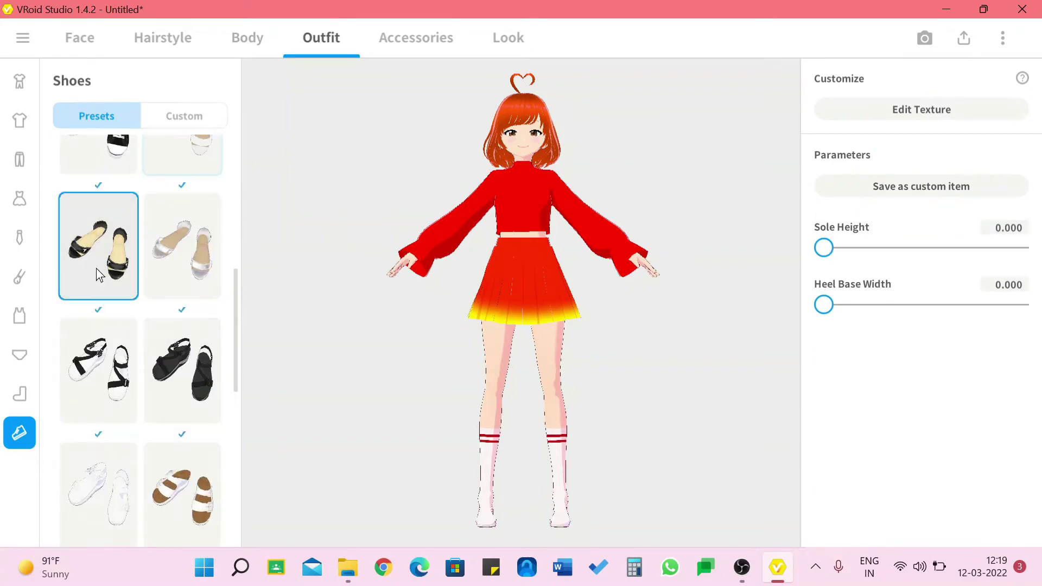
pyautogui.scroll(-4, 96, 268)
pyautogui.click(921, 186)
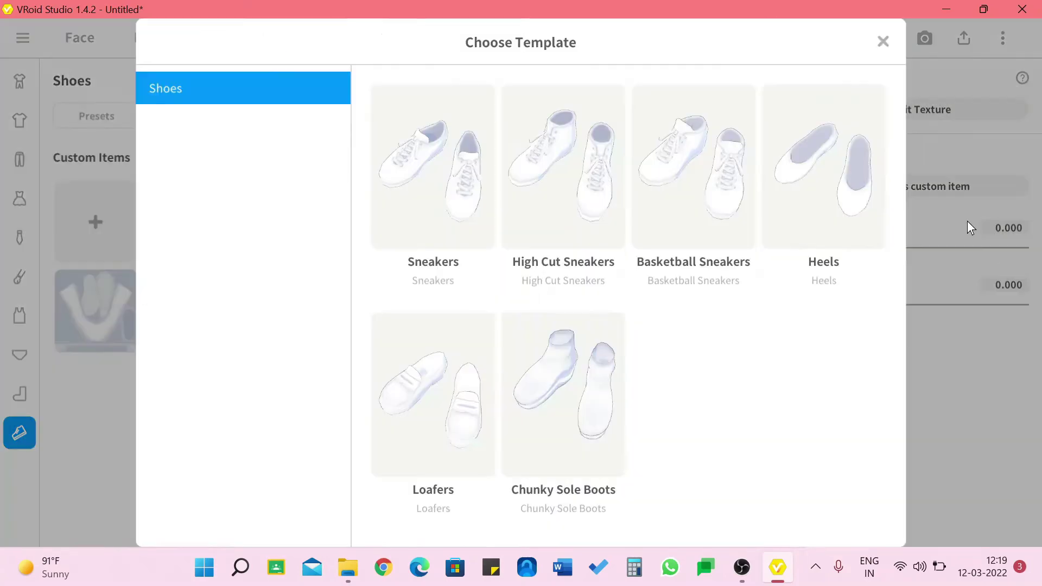
# Create a custom shoe from the Heels template and set a pure red brush of width 205
pyautogui.click(846, 203)
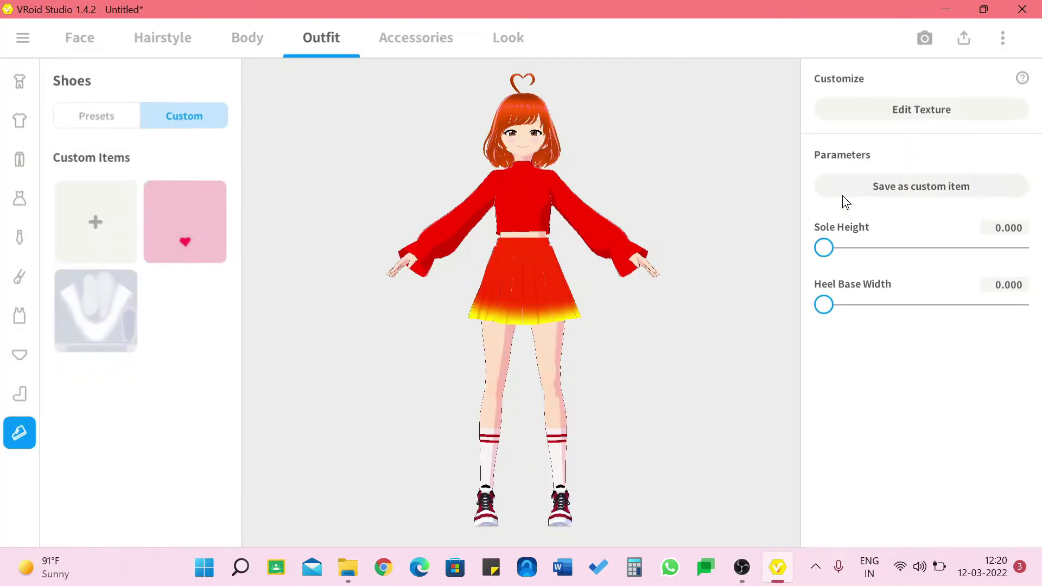
pyautogui.click(932, 111)
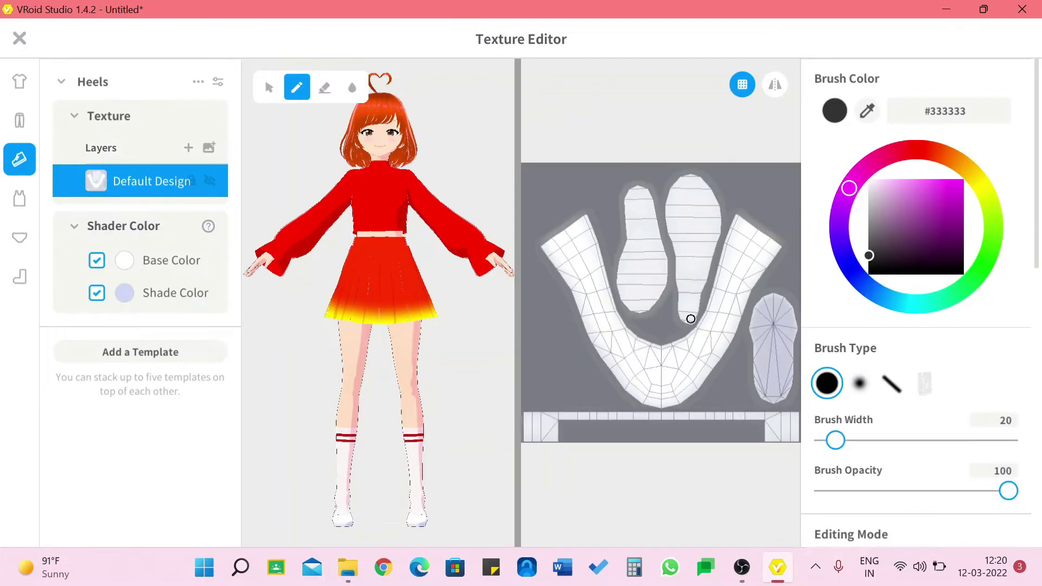
pyautogui.moveTo(893, 219); pyautogui.dragTo(997, 178)
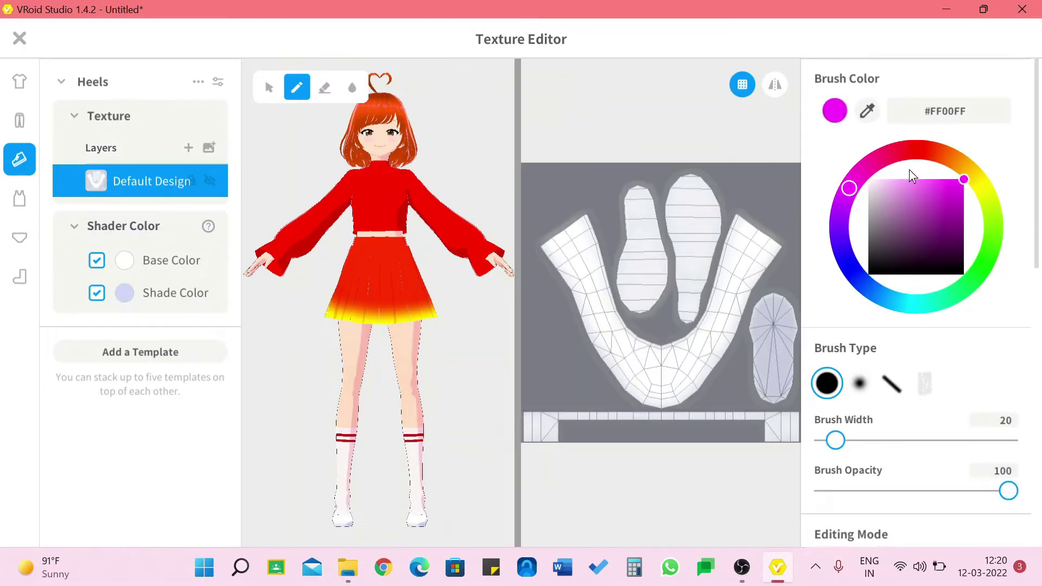
pyautogui.click(916, 151)
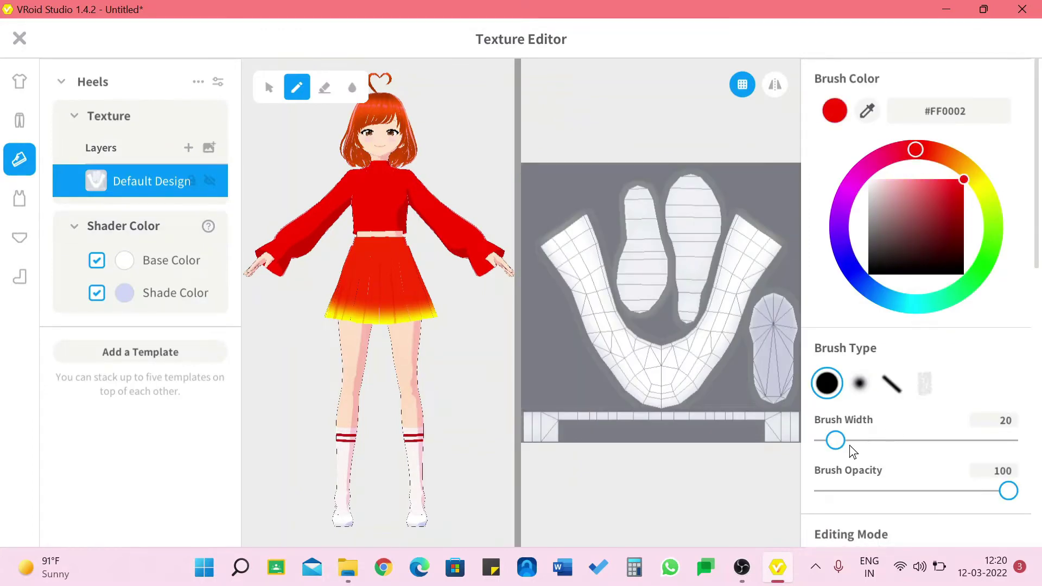
pyautogui.moveTo(839, 441); pyautogui.dragTo(949, 440)
# Paint the heels texture red, then airbrush a yellow band at width 80 along its bottom strip
pyautogui.moveTo(584, 233)
pyautogui.mouseDown()
pyautogui.moveTo(649, 387)
pyautogui.moveTo(665, 207)
pyautogui.moveTo(709, 319)
pyautogui.moveTo(779, 233)
pyautogui.moveTo(813, 421)
pyautogui.moveTo(586, 432)
pyautogui.mouseUp()
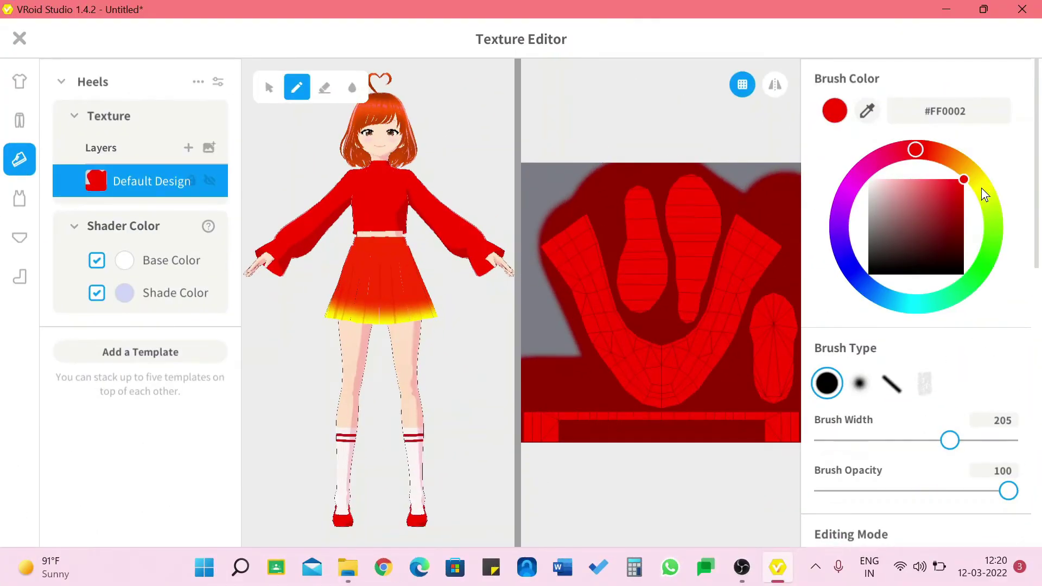
pyautogui.click(981, 187)
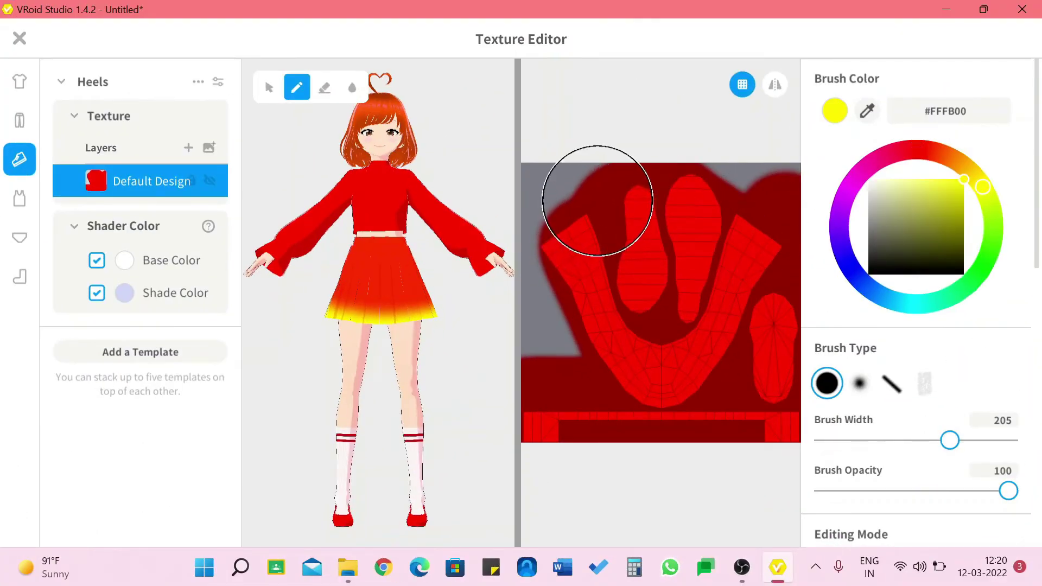
pyautogui.click(859, 383)
pyautogui.moveTo(945, 439); pyautogui.dragTo(872, 440)
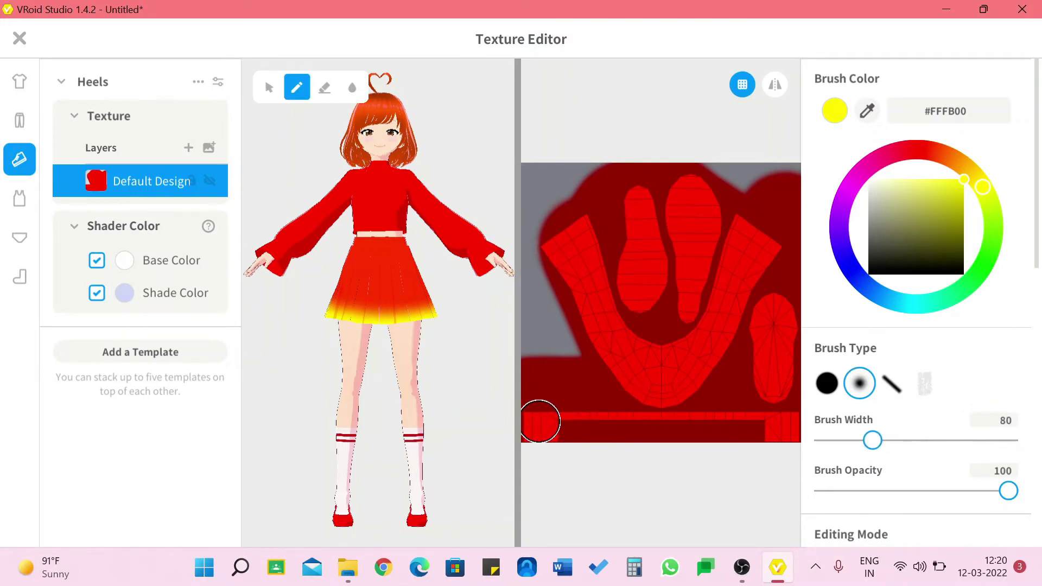
pyautogui.moveTo(540, 421); pyautogui.dragTo(799, 421)
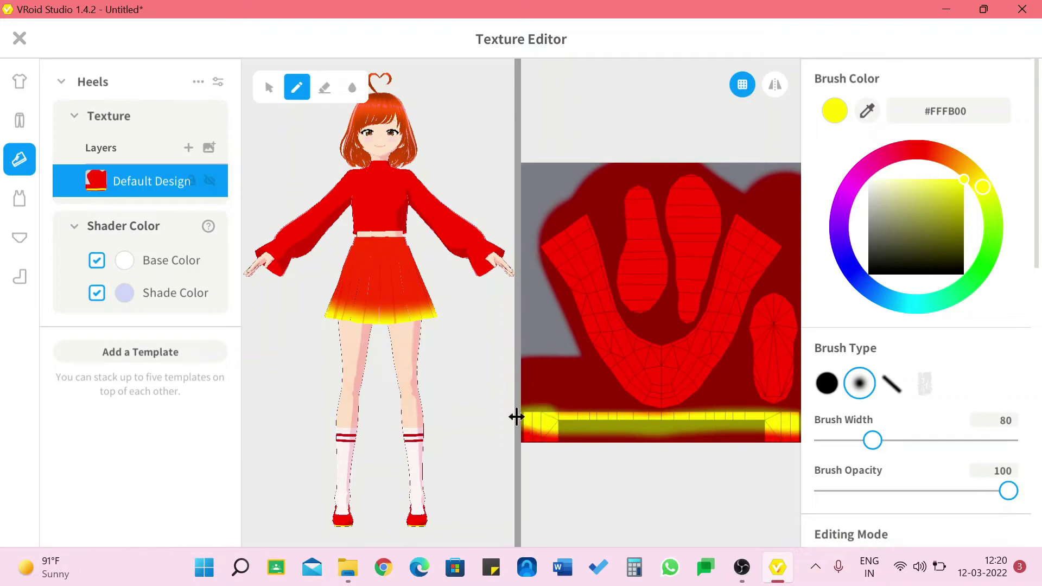
pyautogui.moveTo(524, 418); pyautogui.dragTo(558, 418)
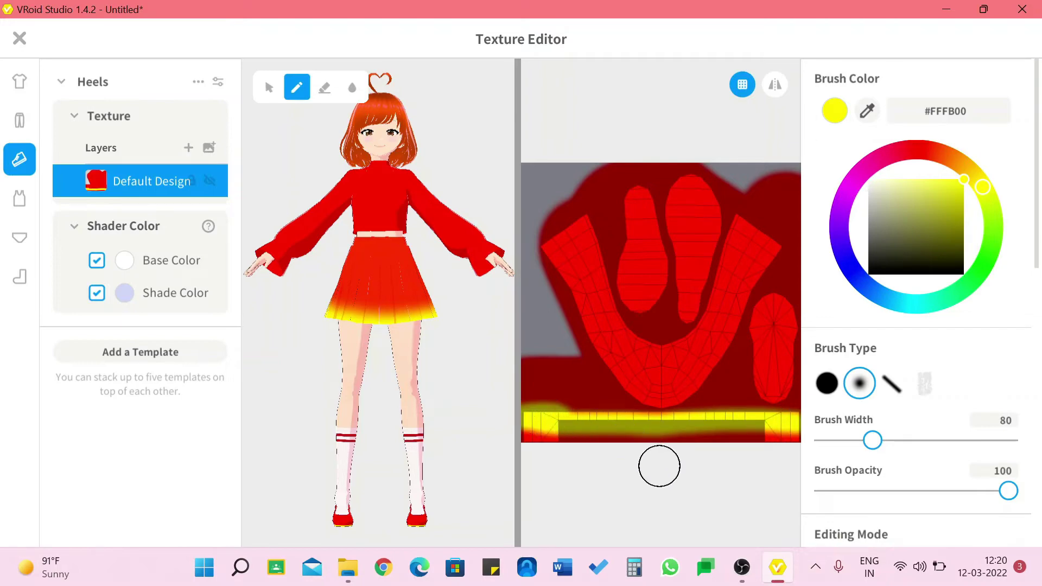
pyautogui.keyDown('alt'); pyautogui.click(663, 389); pyautogui.keyUp('alt')
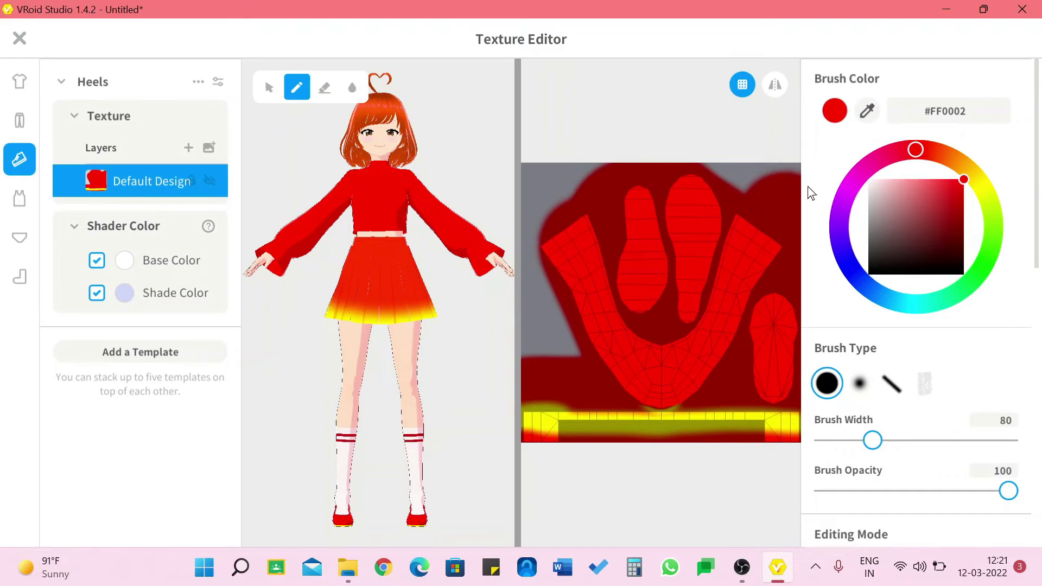
pyautogui.click(206, 148)
# Close the Load Image picker without loading any image
pyautogui.scroll(-2, 354, 255)
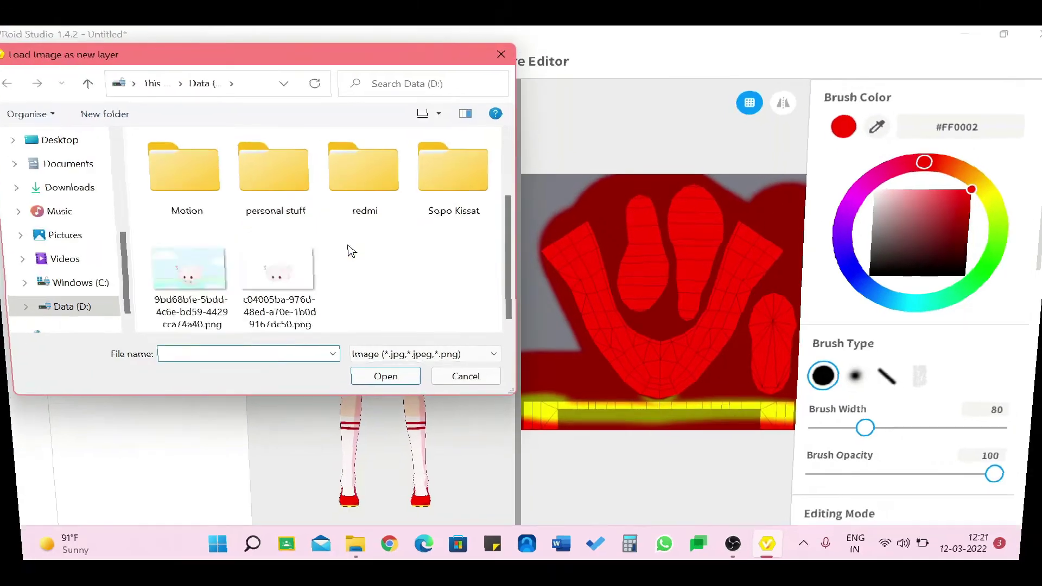
pyautogui.click(464, 384)
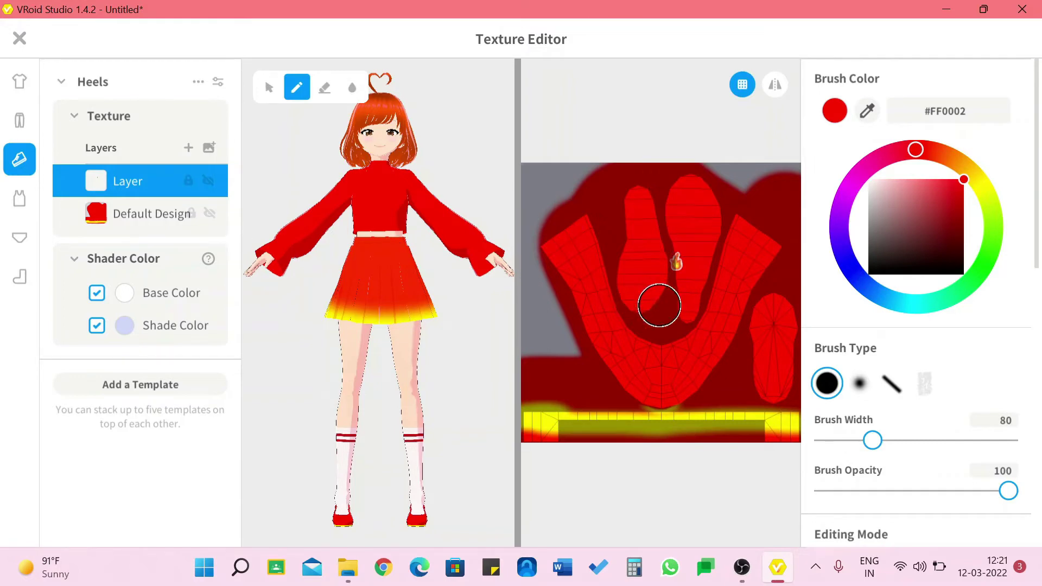
# Paint a red mark on the centre sole piece, switch the brush to yellow, and close the Texture Editor
pyautogui.moveTo(722, 239)
pyautogui.mouseDown()
pyautogui.moveTo(698, 236)
pyautogui.moveTo(677, 271)
pyautogui.moveTo(696, 229)
pyautogui.mouseUp()
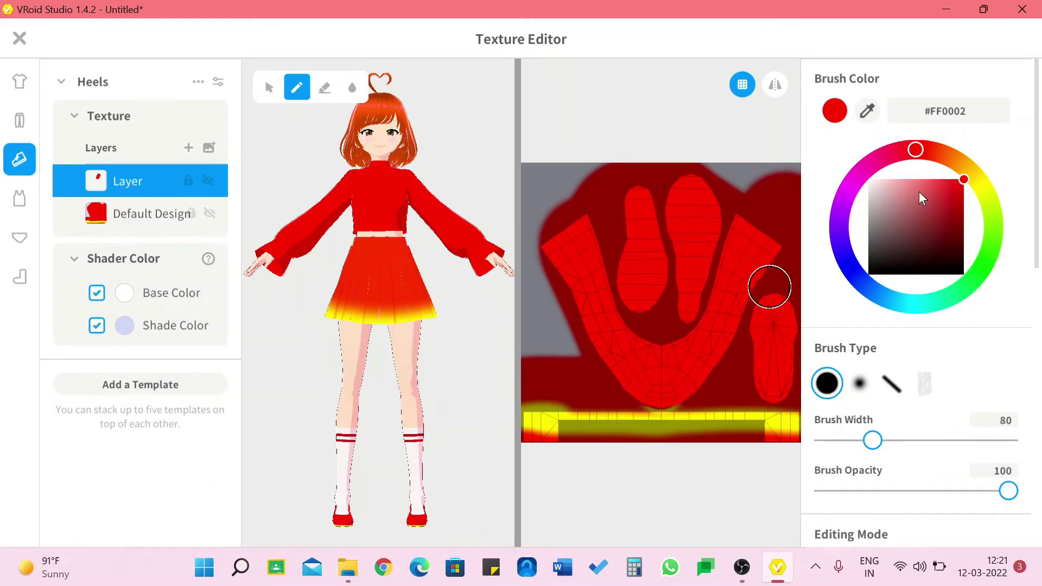
pyautogui.click(981, 181)
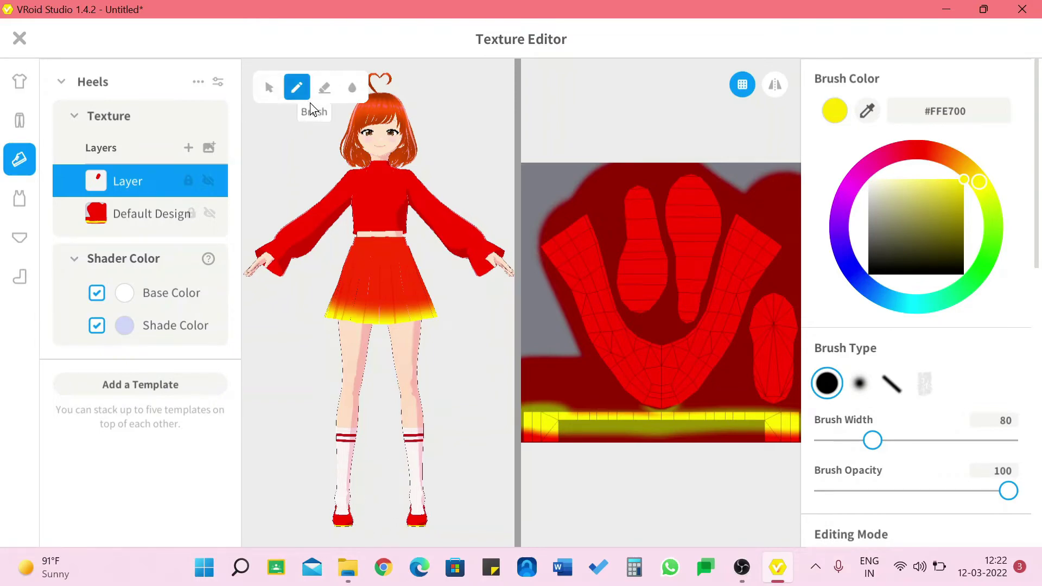
pyautogui.click(21, 48)
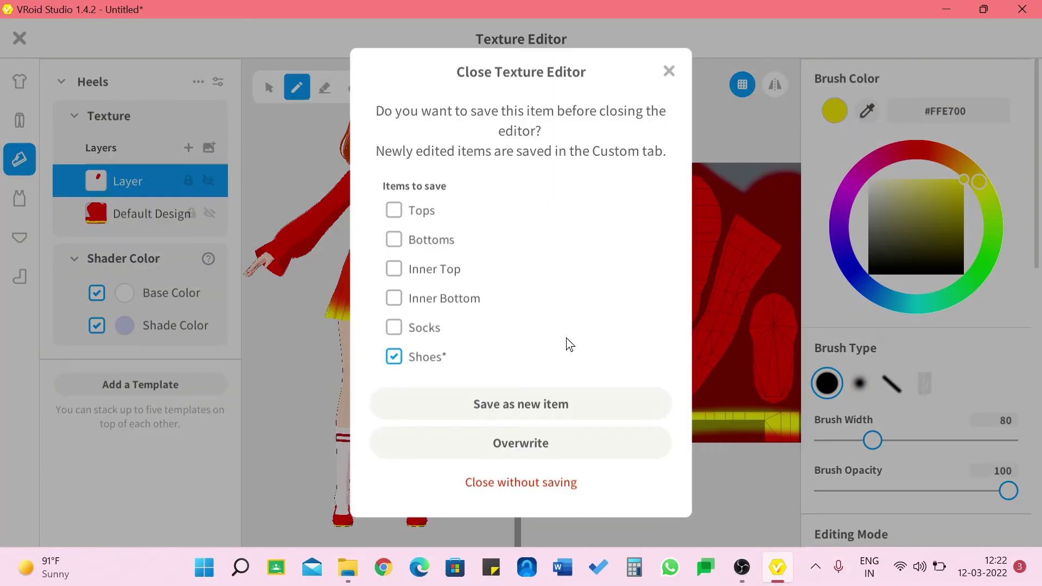
# Save the red-and-yellow heels as a new Shoes item, then try the plain white custom pair
pyautogui.click(584, 410)
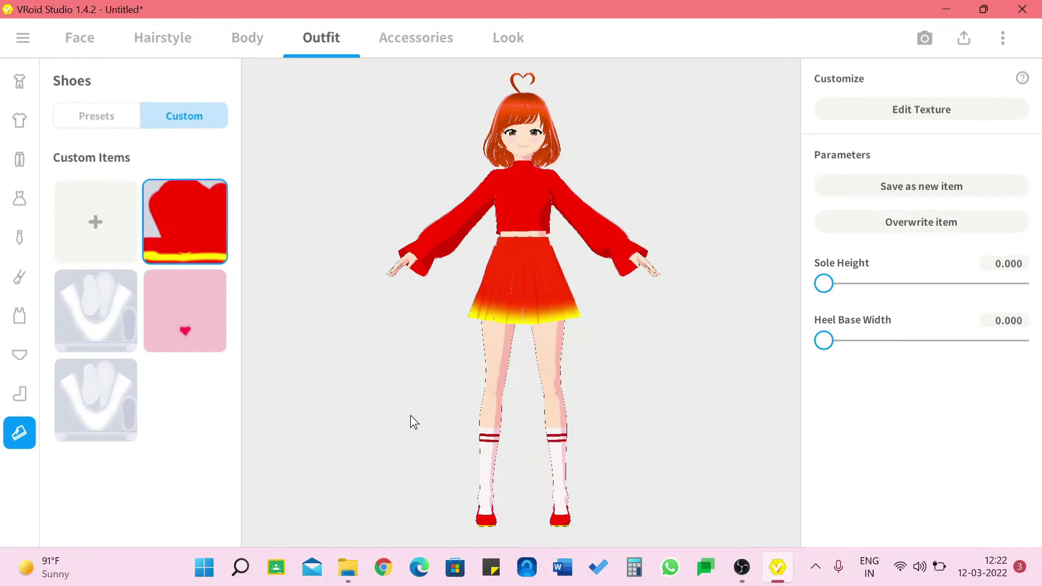
pyautogui.click(107, 331)
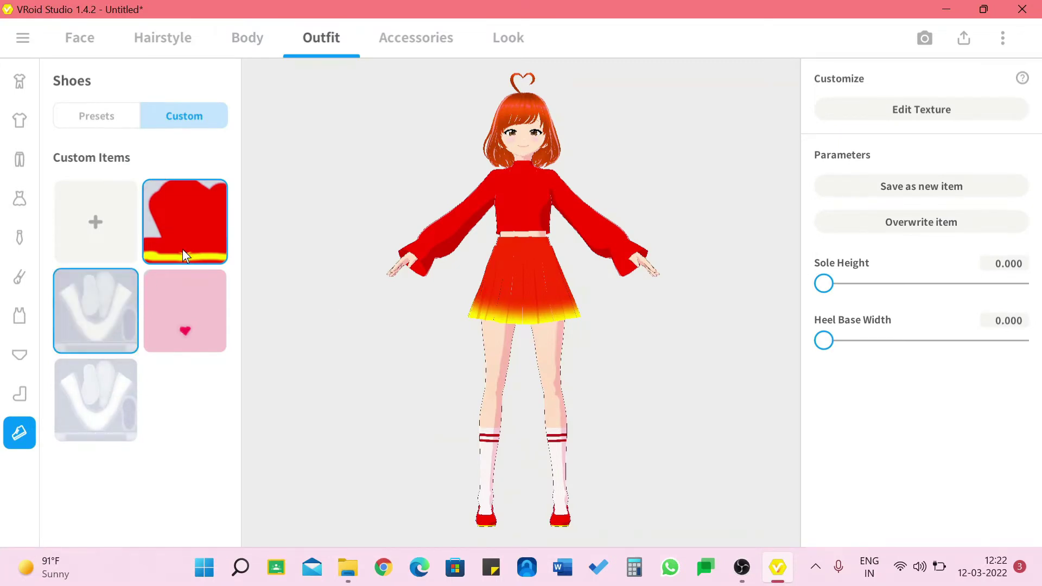
# Put the red heels back on with Sole Height 97.222 and Heel Base Width left at 0
pyautogui.click(216, 214)
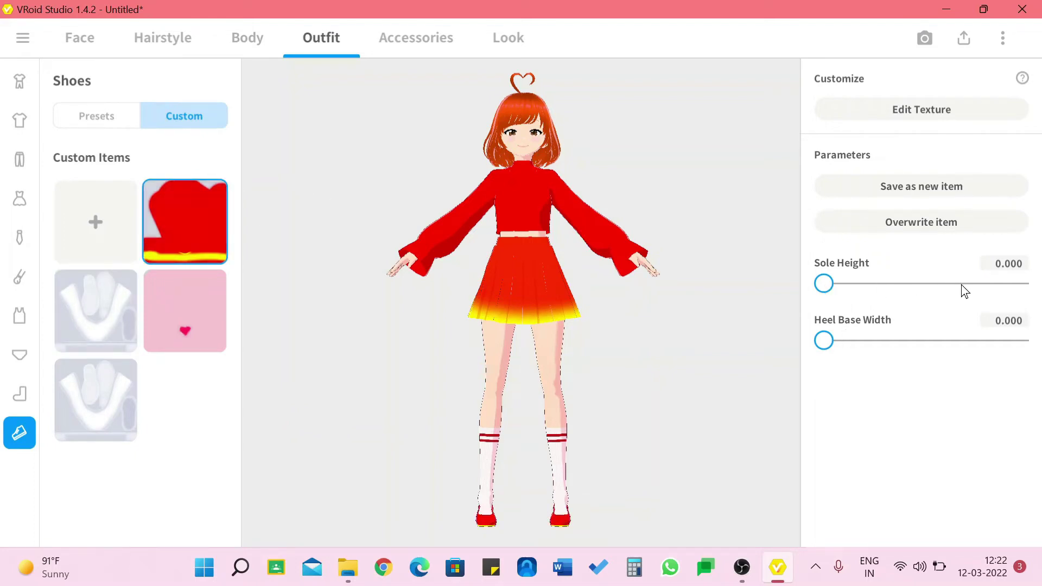
pyautogui.moveTo(830, 290); pyautogui.dragTo(802, 275)
pyautogui.moveTo(855, 340); pyautogui.dragTo(761, 327)
pyautogui.click(438, 43)
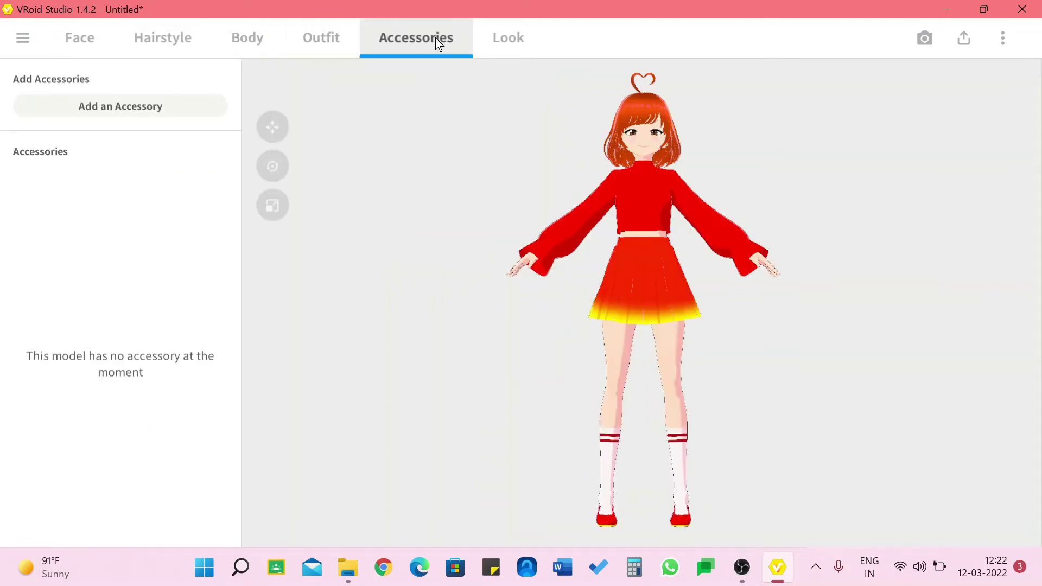
# Add the Glasses (Thick), Glasses (Thin) and Rabbit Ears accessories to the avatar
pyautogui.click(104, 107)
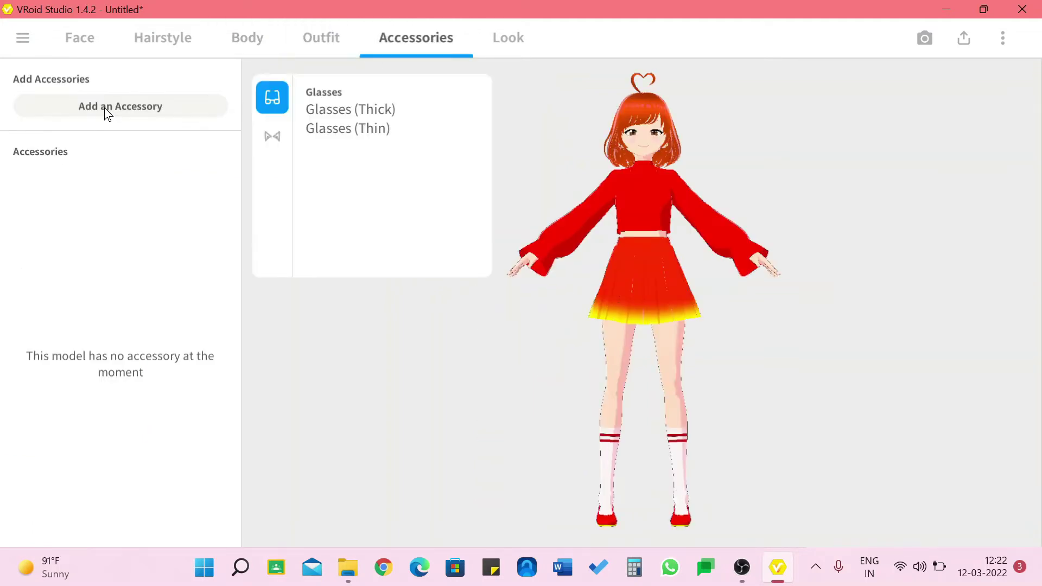
pyautogui.click(339, 106)
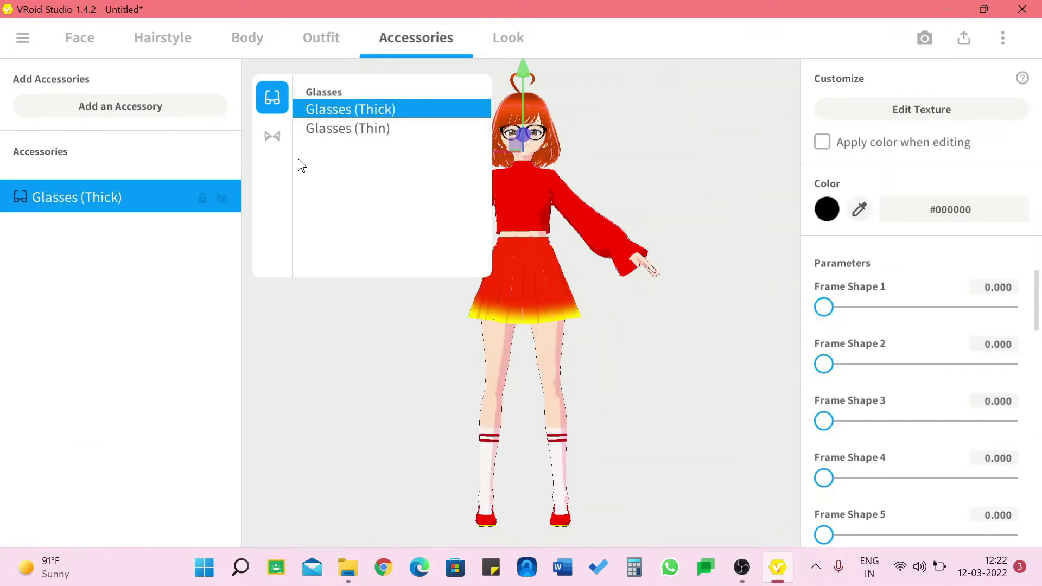
pyautogui.click(352, 129)
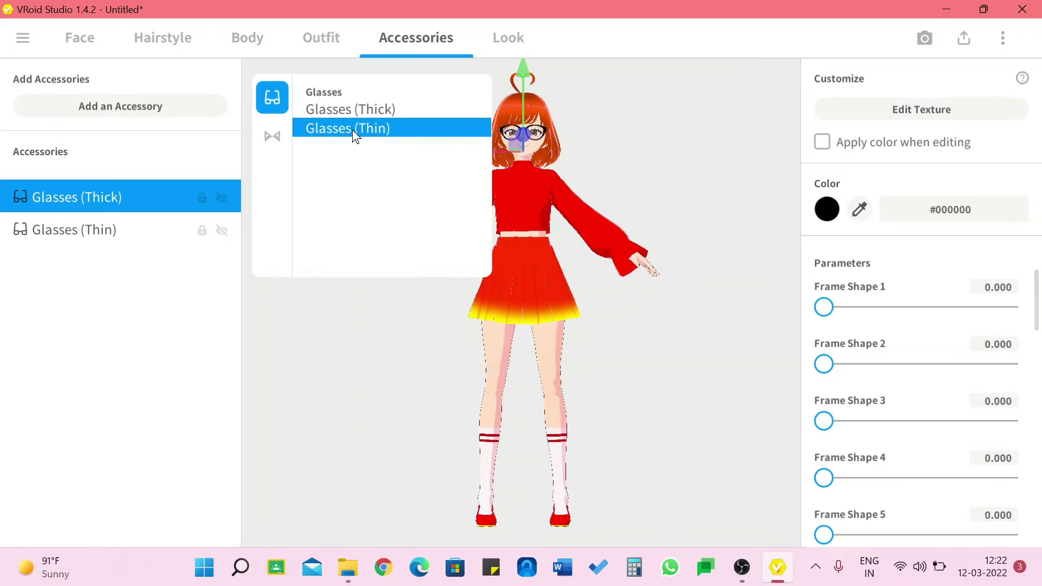
pyautogui.click(272, 132)
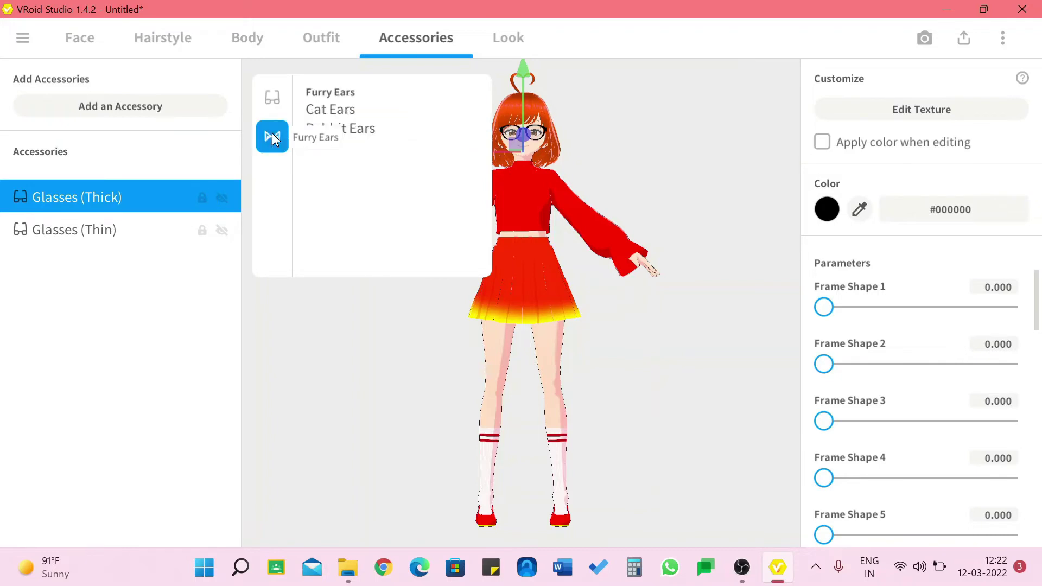
pyautogui.click(353, 124)
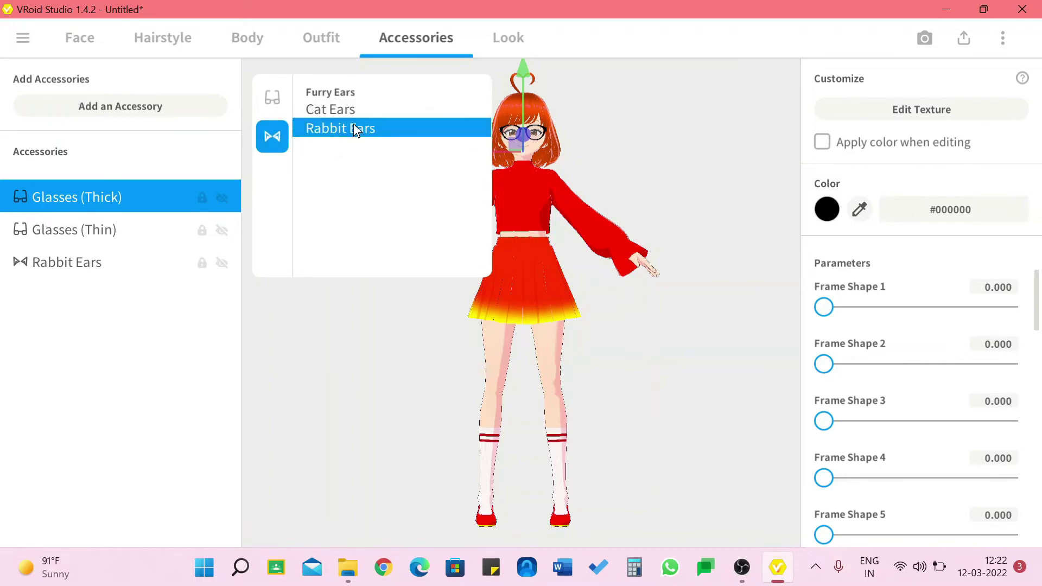
pyautogui.click(309, 320)
# Remove Glasses (Thick), Glasses (Thin) and Rabbit Ears so no accessories remain
pyautogui.rightClick(128, 198)
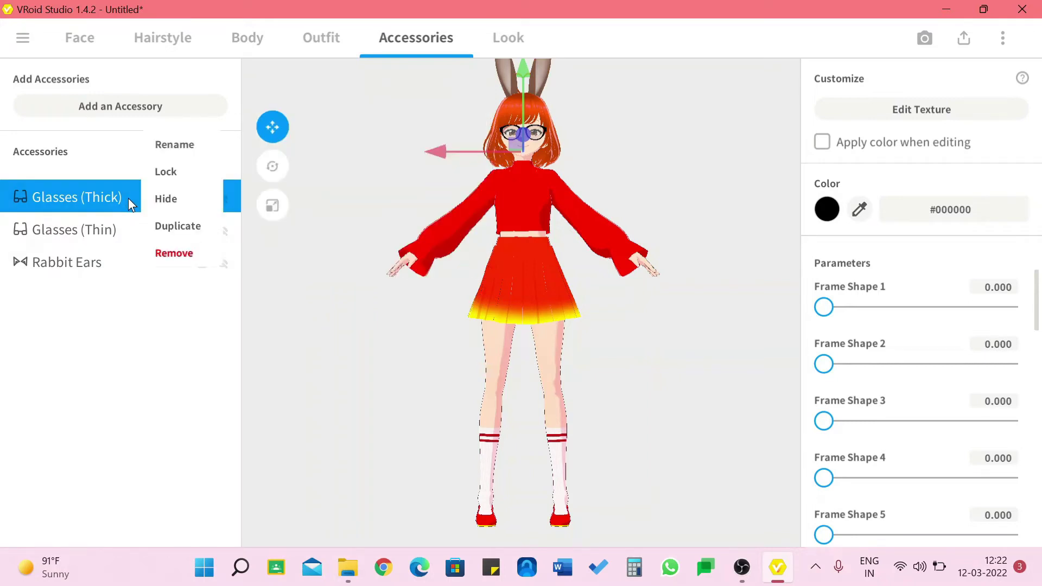
pyautogui.click(78, 203)
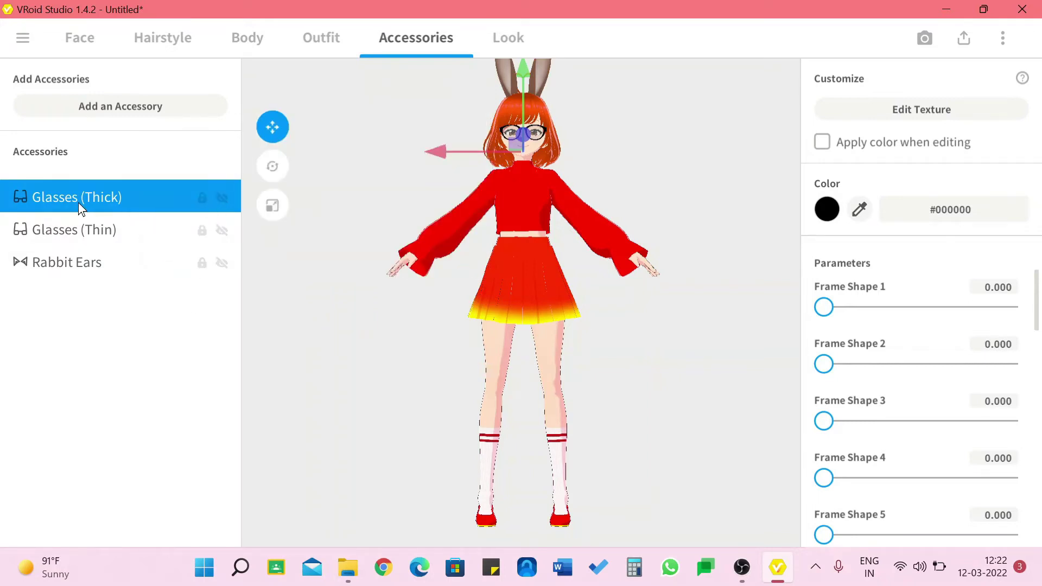
pyautogui.rightClick(79, 204)
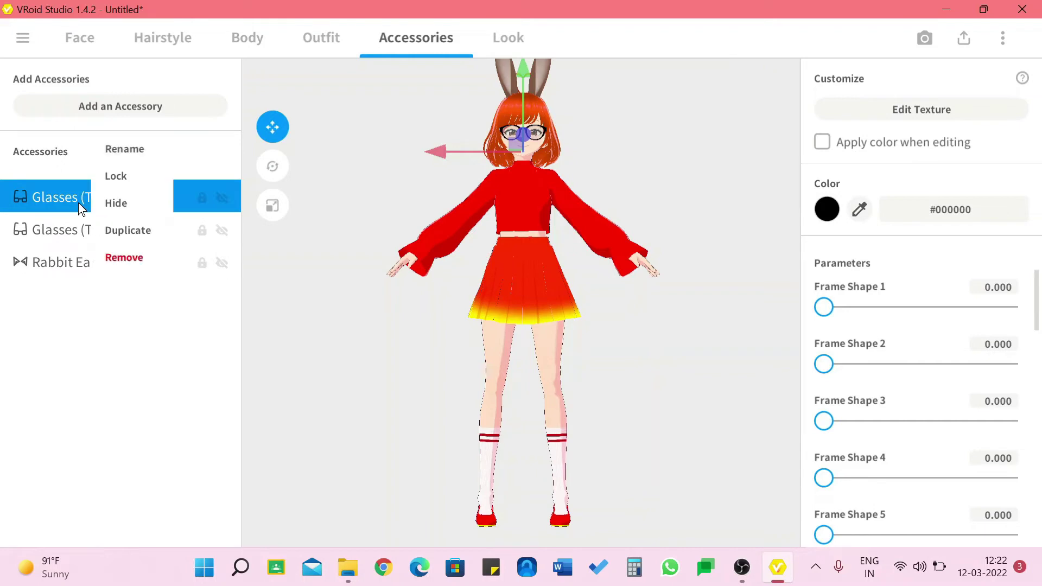
pyautogui.click(118, 260)
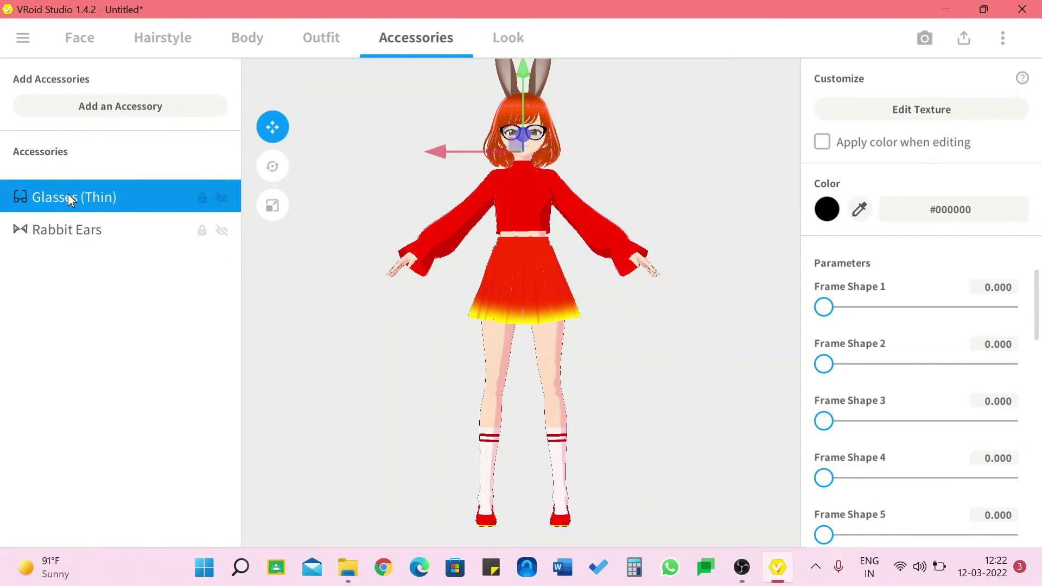
pyautogui.rightClick(68, 194)
pyautogui.click(114, 255)
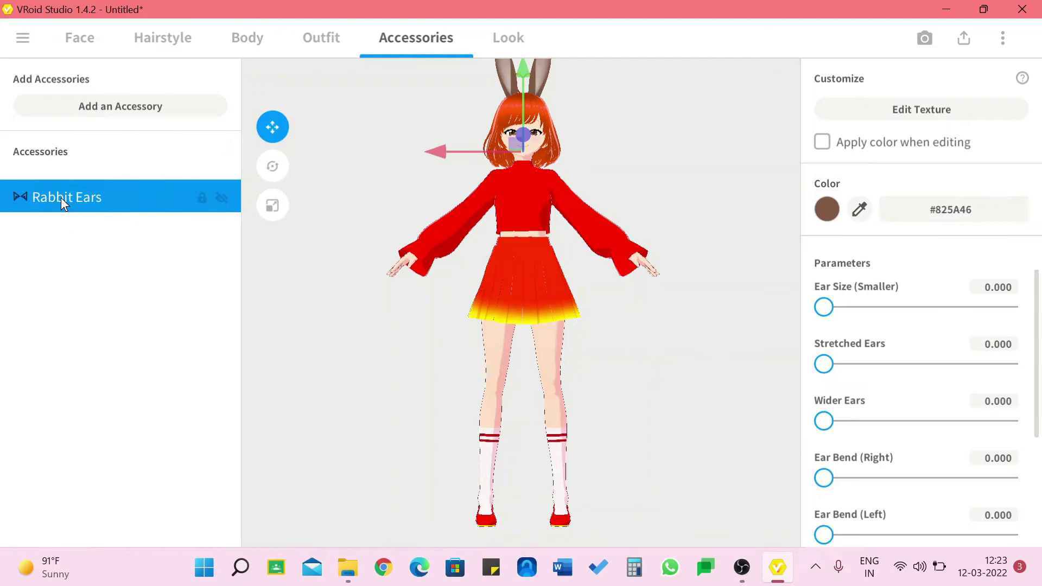
pyautogui.rightClick(61, 197)
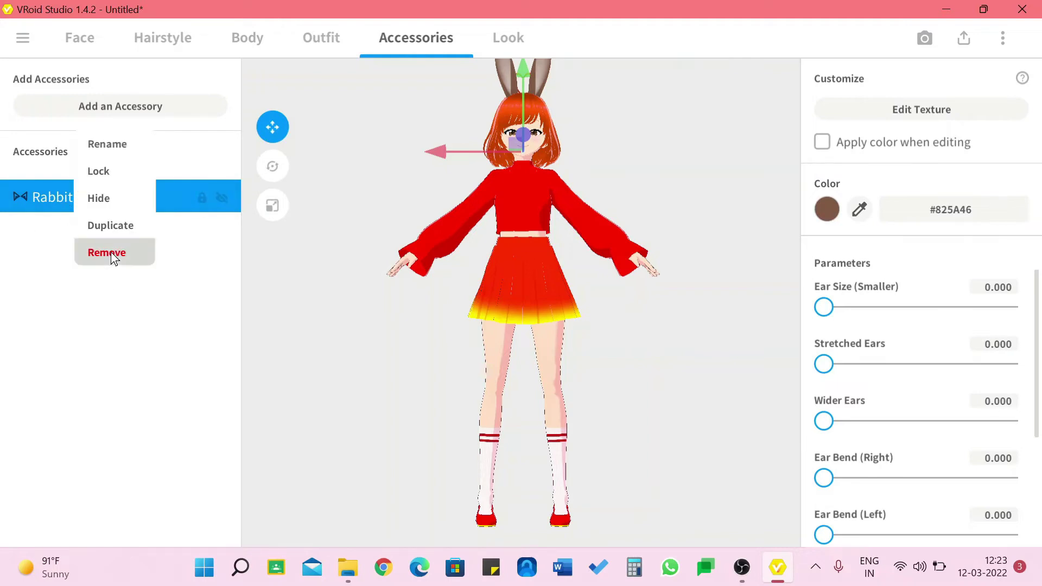
pyautogui.click(111, 253)
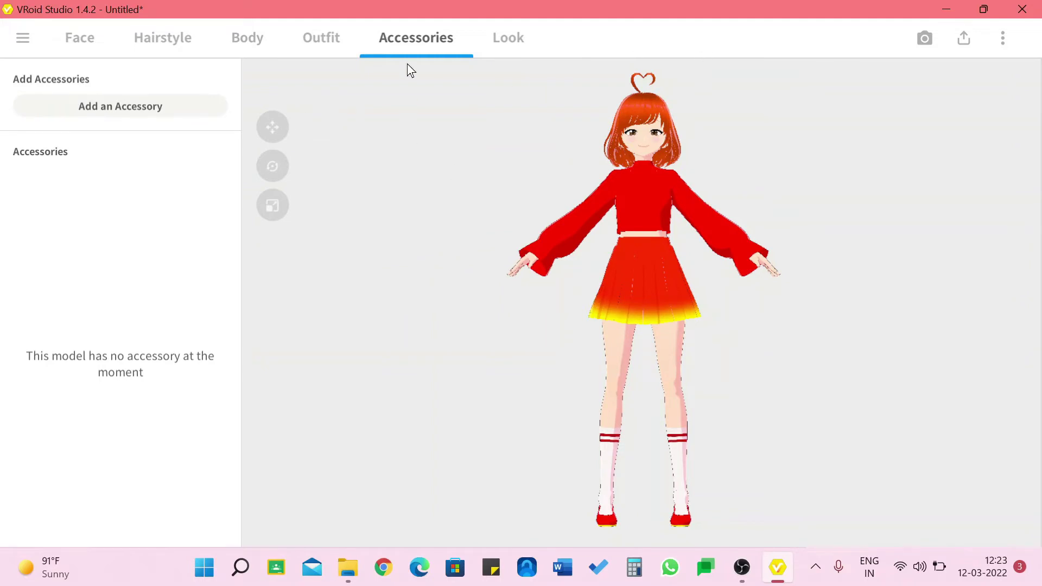
pyautogui.click(512, 31)
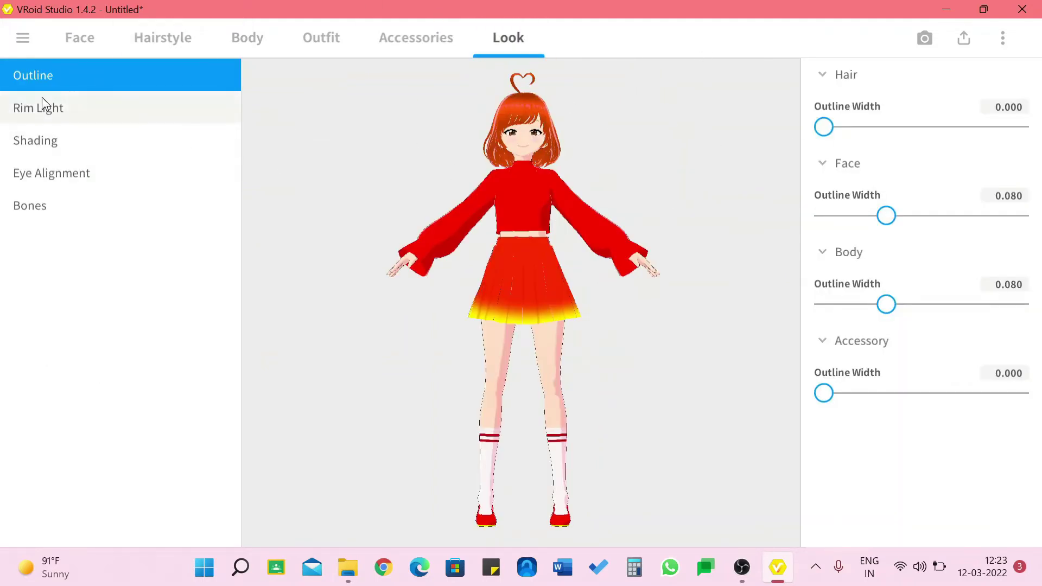
# Drag the face outline width to 0.000, declining the Sticky Keys prompt
pyautogui.moveTo(830, 129); pyautogui.dragTo(781, 122)
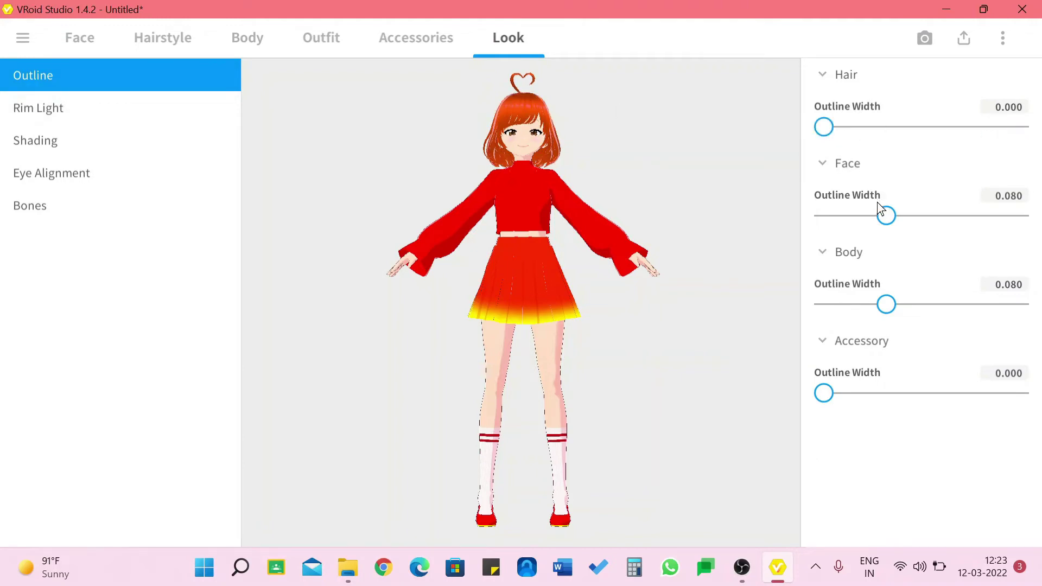
pyautogui.moveTo(879, 206); pyautogui.dragTo(764, 213)
pyautogui.hotkey('ctrl', 'z')
pyautogui.scroll(6, 509, 111)
pyautogui.press('shift')
pyautogui.press('shift')
pyautogui.press('shift')
pyautogui.press('shift')
pyautogui.press('shift')
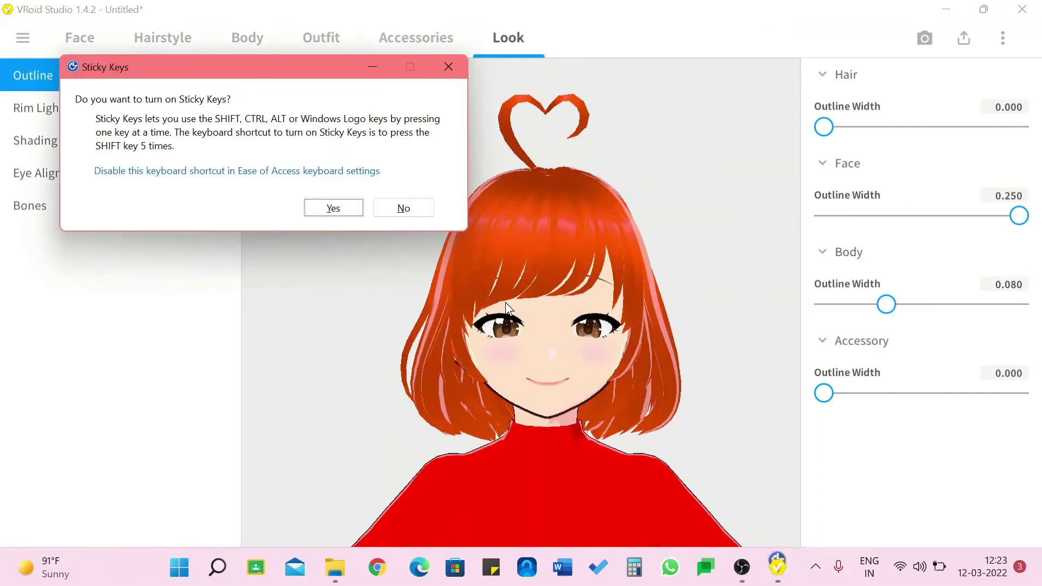
pyautogui.click(398, 207)
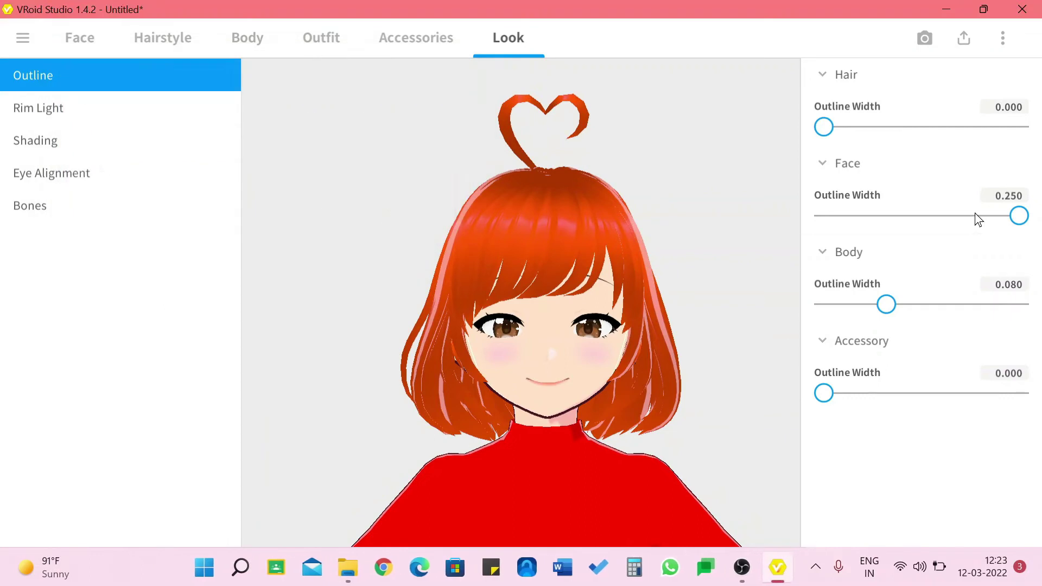
pyautogui.moveTo(996, 215); pyautogui.dragTo(743, 227)
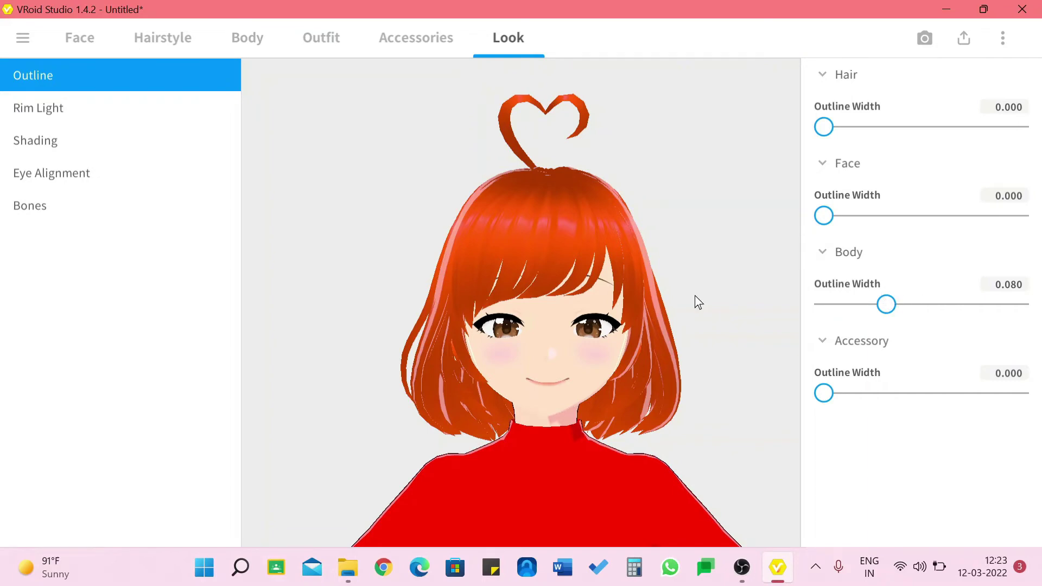
# Reduce the body outline width to 0.000 after briefly trying a thicker outline
pyautogui.scroll(-5, 695, 296)
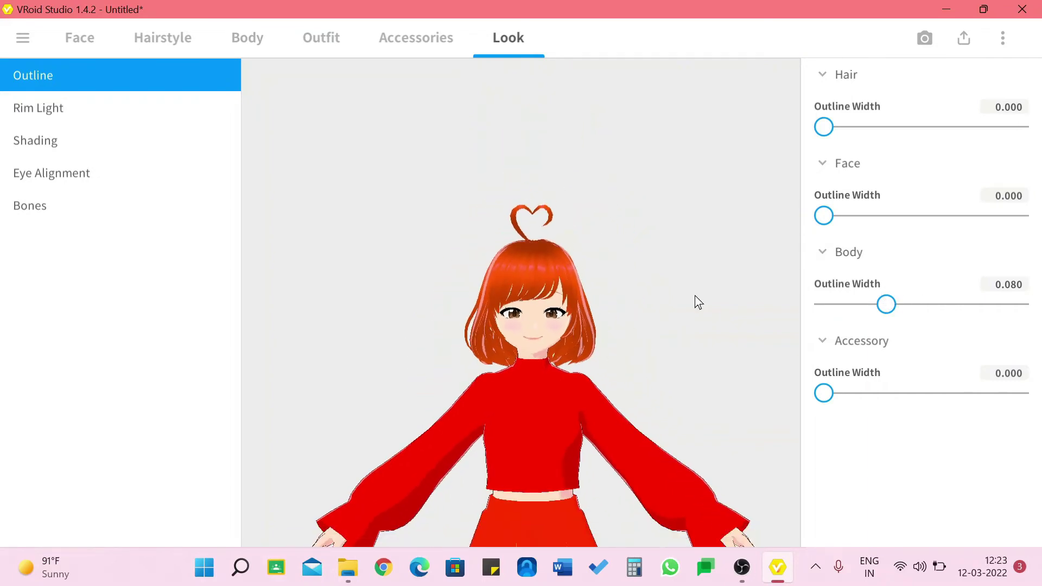
pyautogui.scroll(-5, 695, 295)
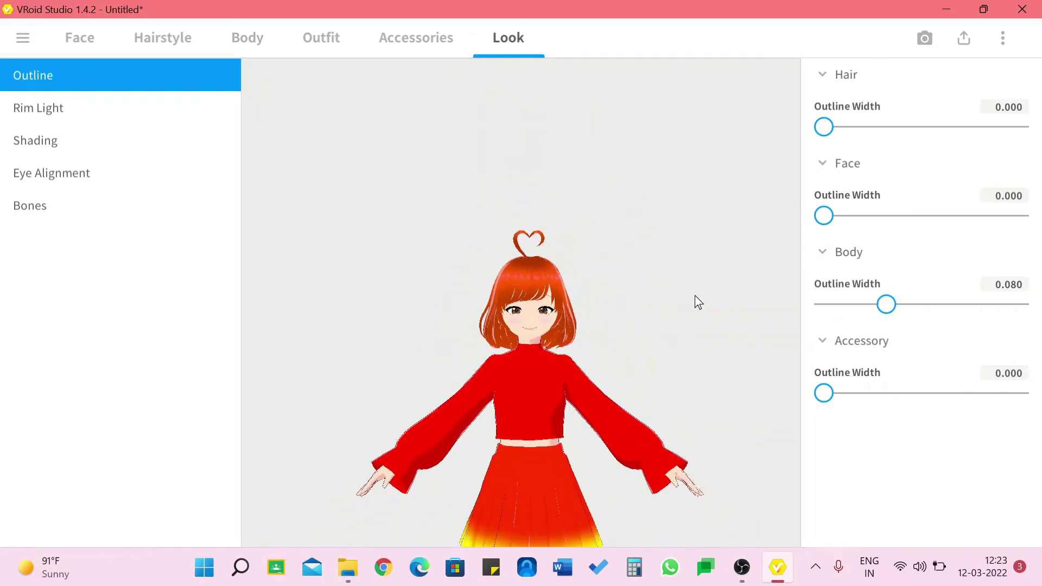
pyautogui.moveTo(881, 304); pyautogui.dragTo(1033, 312)
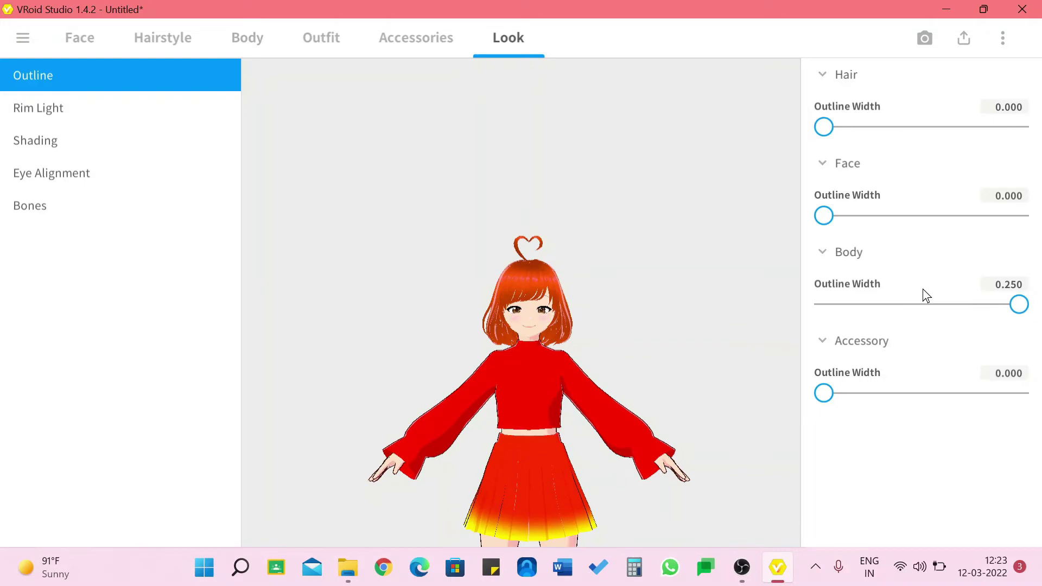
pyautogui.moveTo(924, 296); pyautogui.dragTo(781, 339)
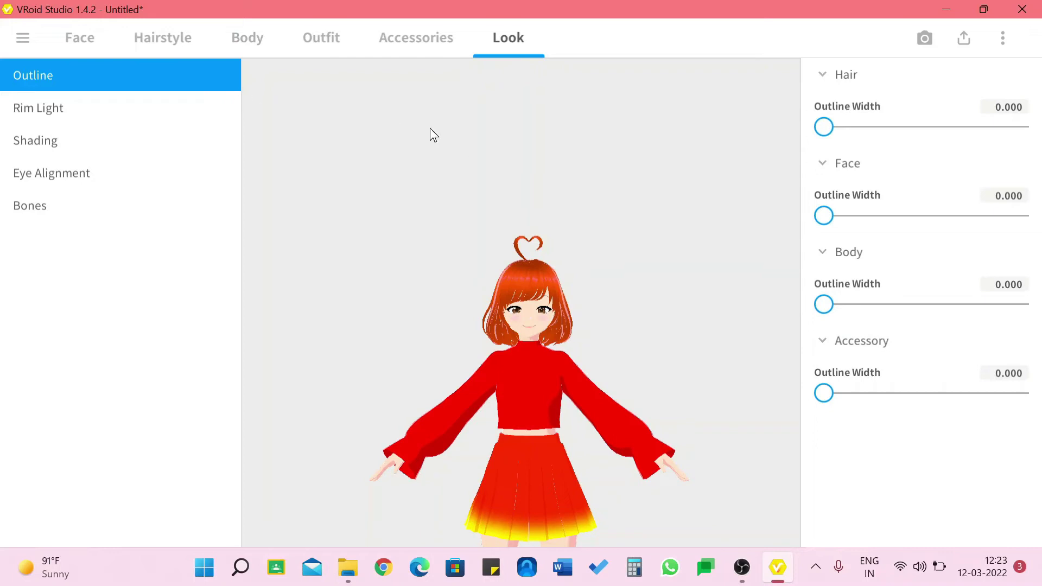
pyautogui.click(53, 106)
# Lower the hair rim light intensity to 9.167
pyautogui.scroll(-5, 576, 304)
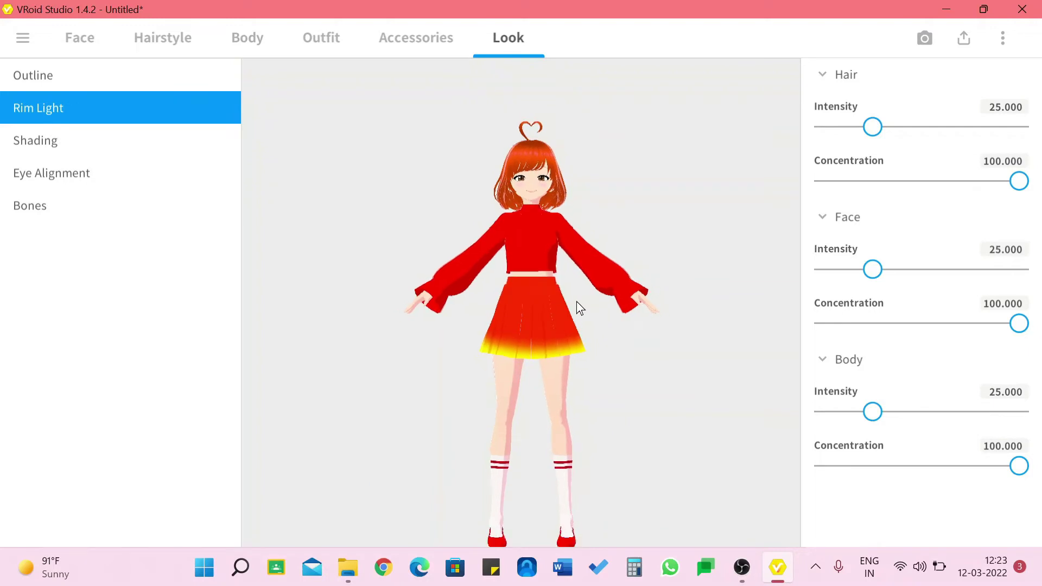
pyautogui.moveTo(576, 302); pyautogui.dragTo(581, 268, button='middle')
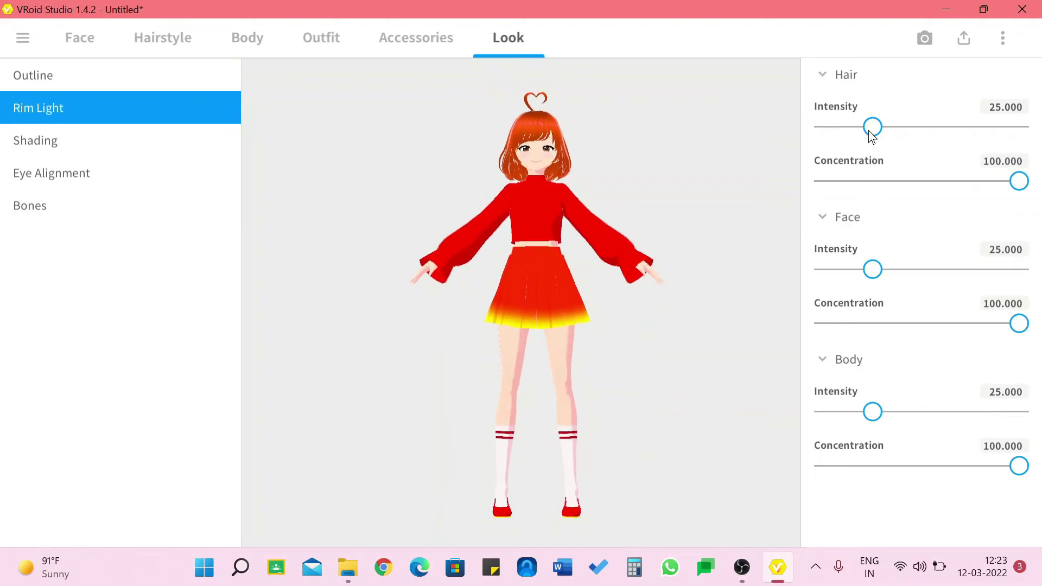
pyautogui.moveTo(870, 132); pyautogui.dragTo(841, 127)
pyautogui.moveTo(1019, 183)
pyautogui.mouseDown()
pyautogui.moveTo(795, 181)
pyautogui.moveTo(1030, 184)
pyautogui.mouseUp()
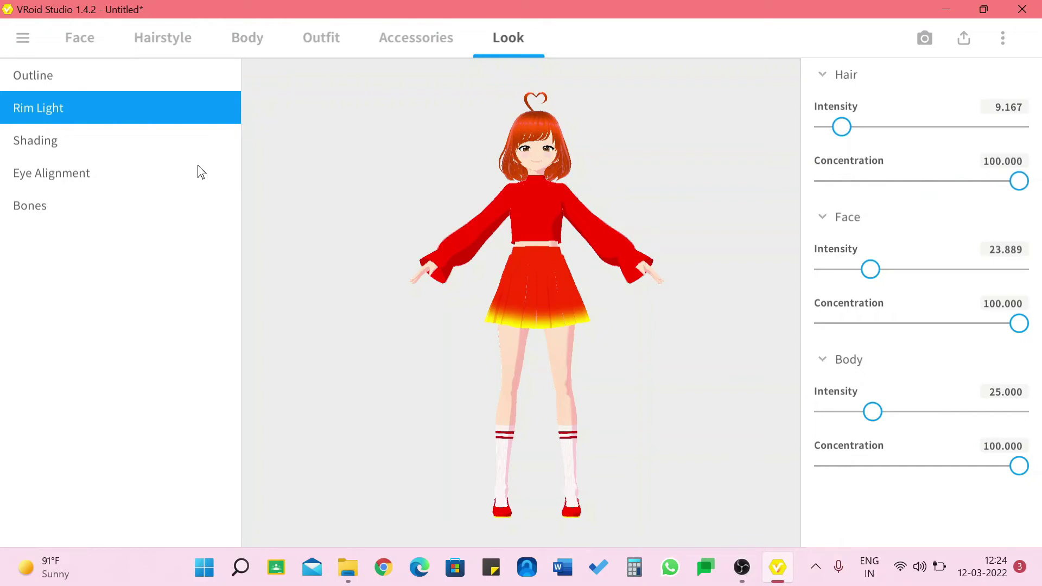
# Set face shading area to −0.694 and hardness to 1.000, and body shading area to 0.228
pyautogui.click(21, 135)
pyautogui.moveTo(829, 128); pyautogui.dragTo(777, 139)
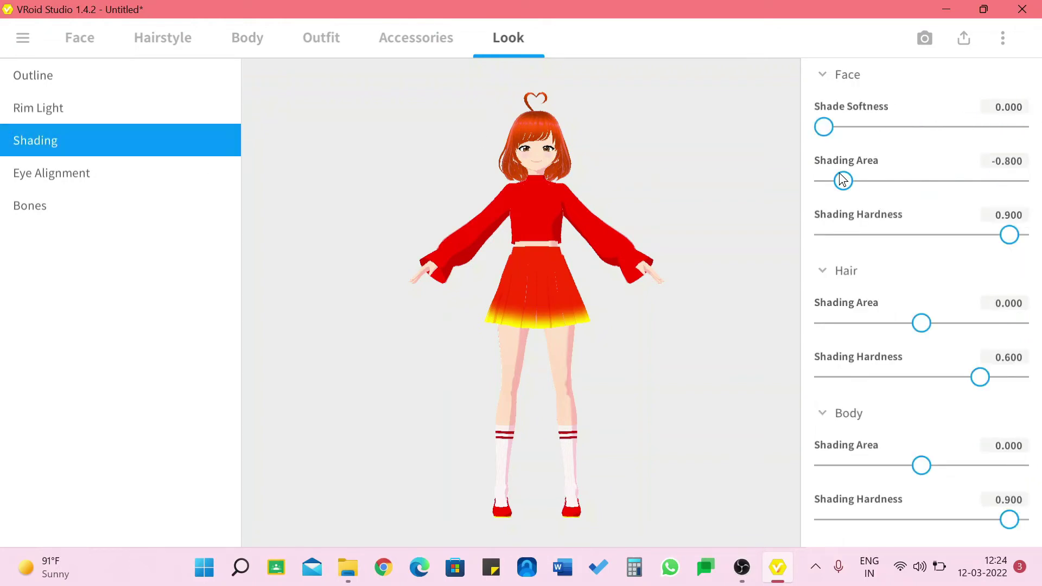
pyautogui.moveTo(842, 179); pyautogui.dragTo(1010, 181)
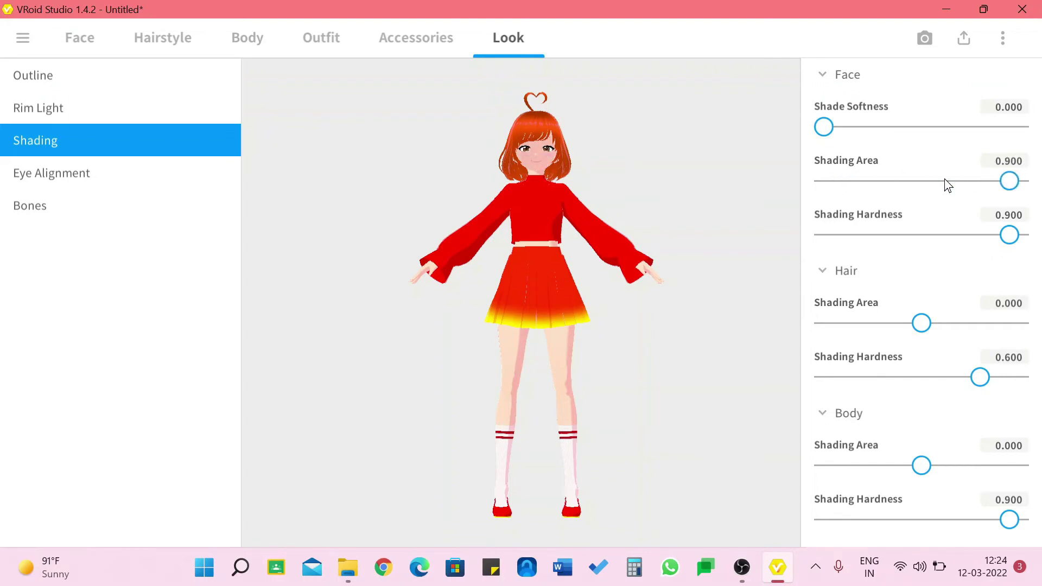
pyautogui.moveTo(944, 179); pyautogui.dragTo(839, 181)
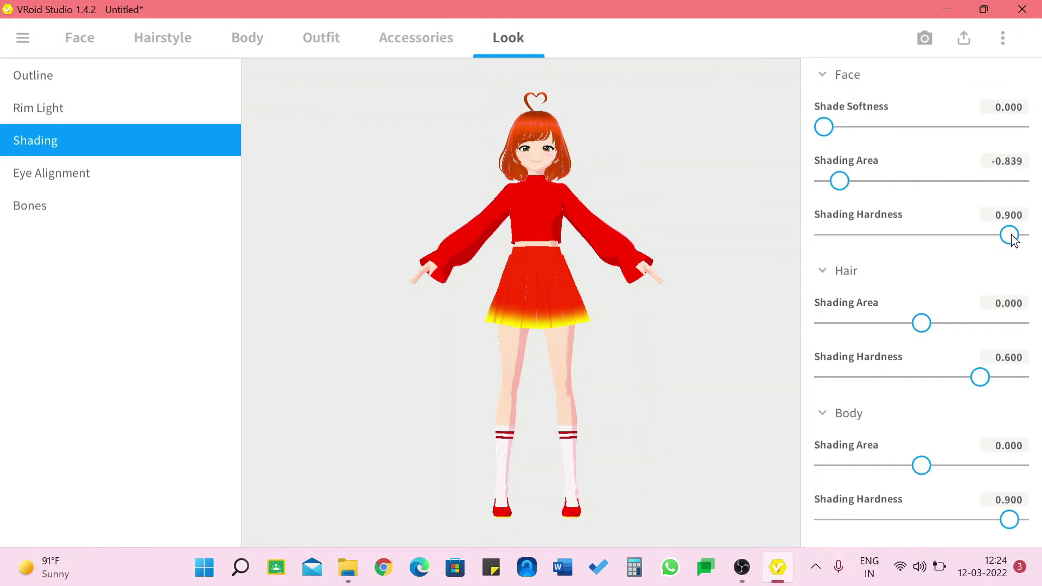
pyautogui.moveTo(1010, 235); pyautogui.dragTo(1020, 235)
pyautogui.moveTo(838, 181); pyautogui.dragTo(853, 181)
pyautogui.moveTo(922, 465); pyautogui.dragTo(944, 484)
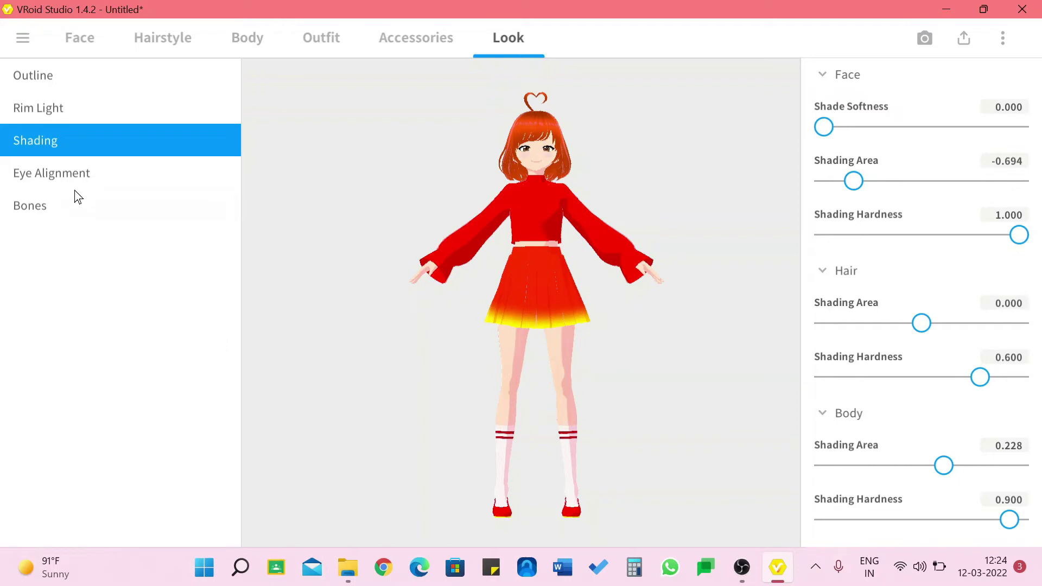
# Bring the head into view in Eye Alignment and keep the inner offset at 0
pyautogui.click(63, 170)
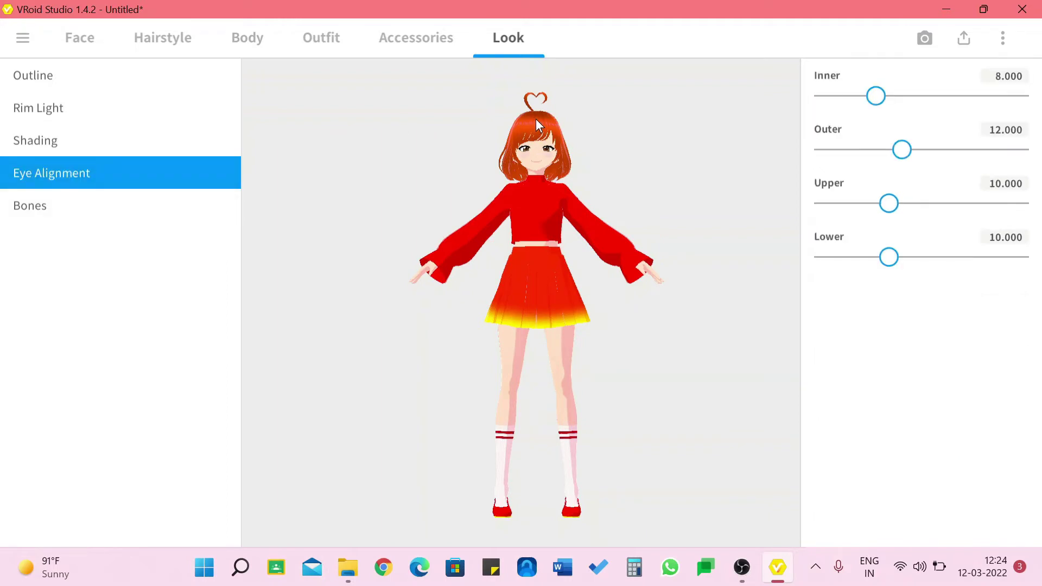
pyautogui.scroll(6, 536, 122)
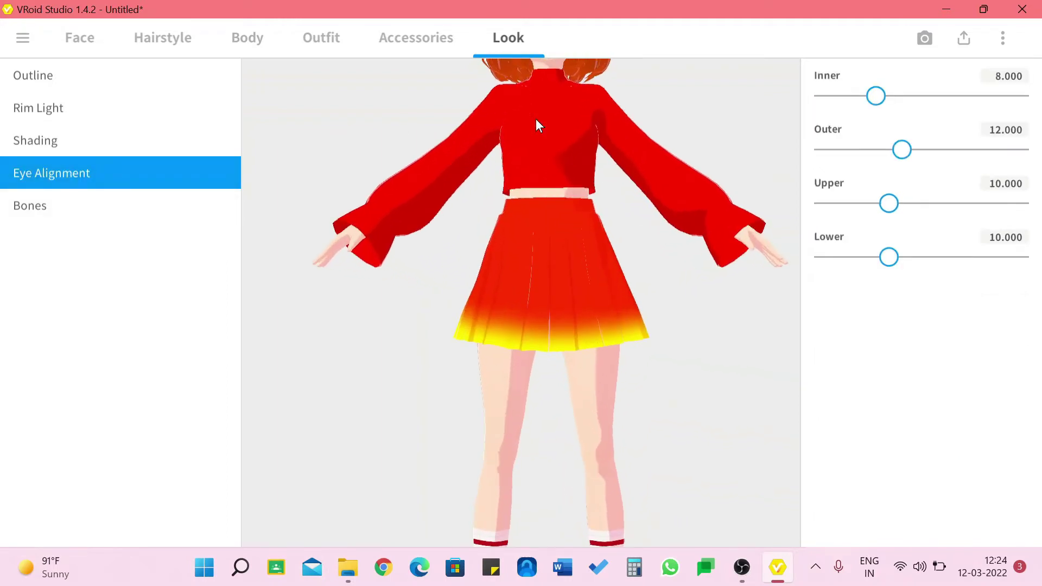
pyautogui.scroll(2, 538, 125)
pyautogui.moveTo(536, 119); pyautogui.dragTo(527, 288, button='right')
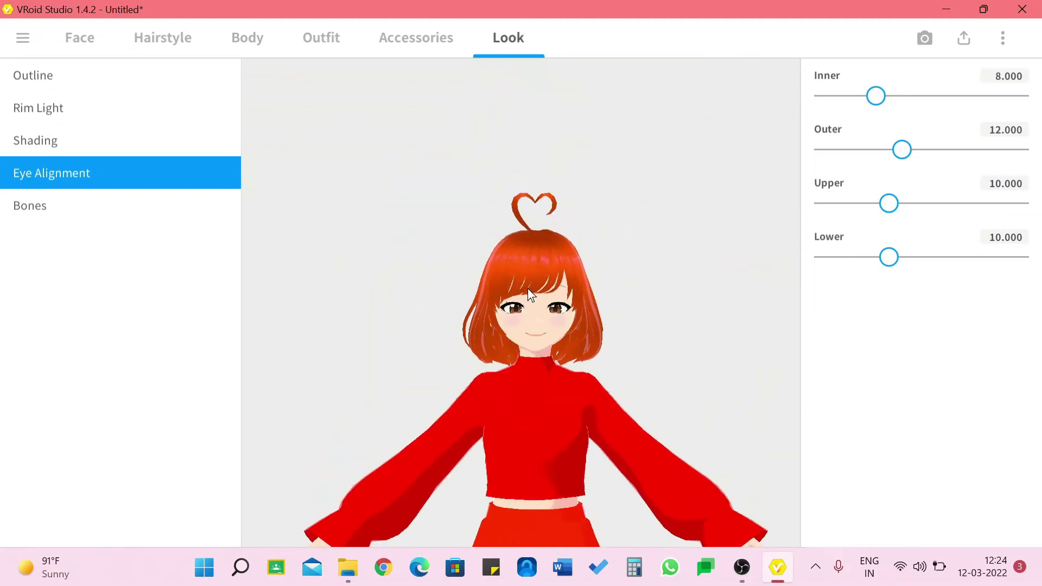
pyautogui.scroll(8, 528, 286)
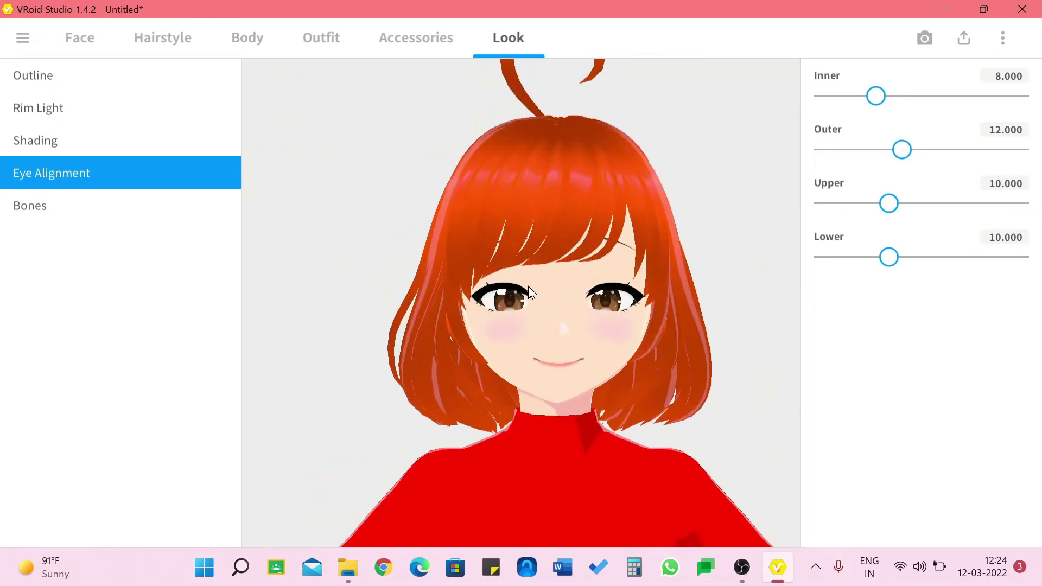
pyautogui.scroll(-3, 601, 295)
pyautogui.moveTo(875, 96); pyautogui.dragTo(774, 126)
pyautogui.moveTo(824, 98); pyautogui.dragTo(795, 97)
# Set the outer eye alignment to 0.083 and return Upper and Lower offsets to 0
pyautogui.moveTo(913, 158); pyautogui.dragTo(800, 158)
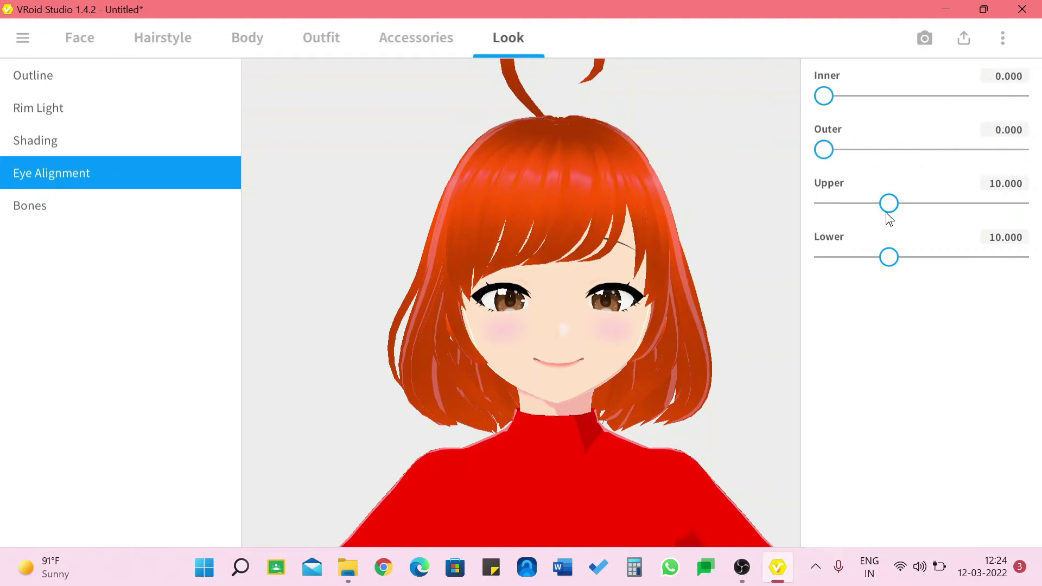
pyautogui.moveTo(949, 211); pyautogui.dragTo(1015, 209)
pyautogui.moveTo(893, 259); pyautogui.dragTo(726, 276)
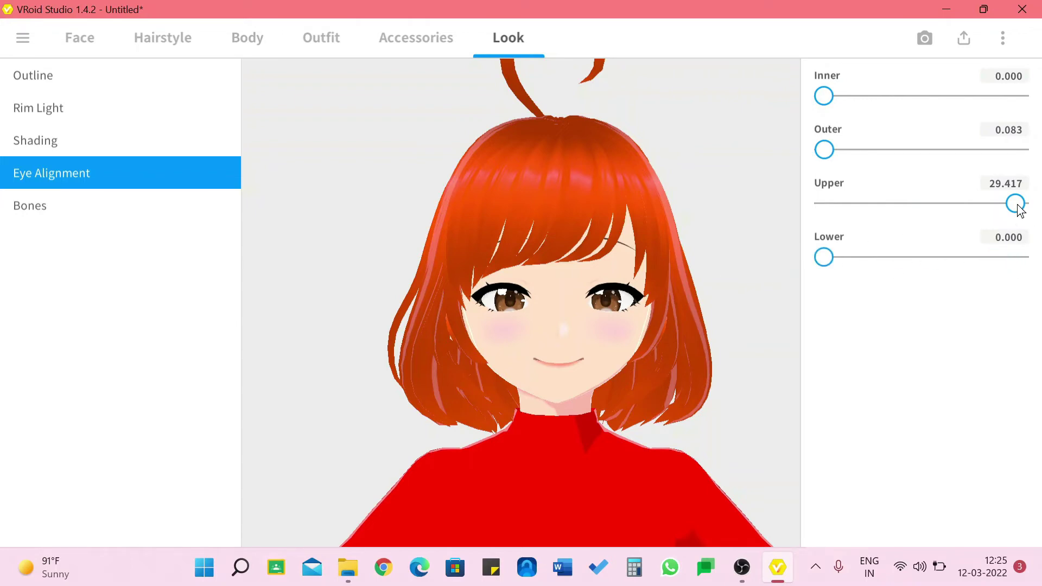
pyautogui.moveTo(1015, 203); pyautogui.dragTo(797, 205)
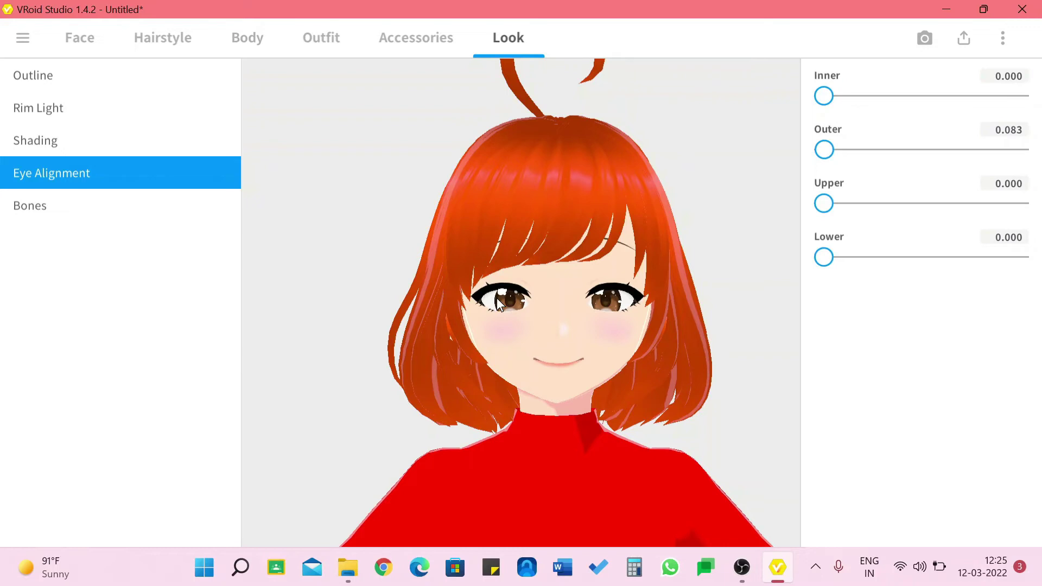
pyautogui.click(16, 214)
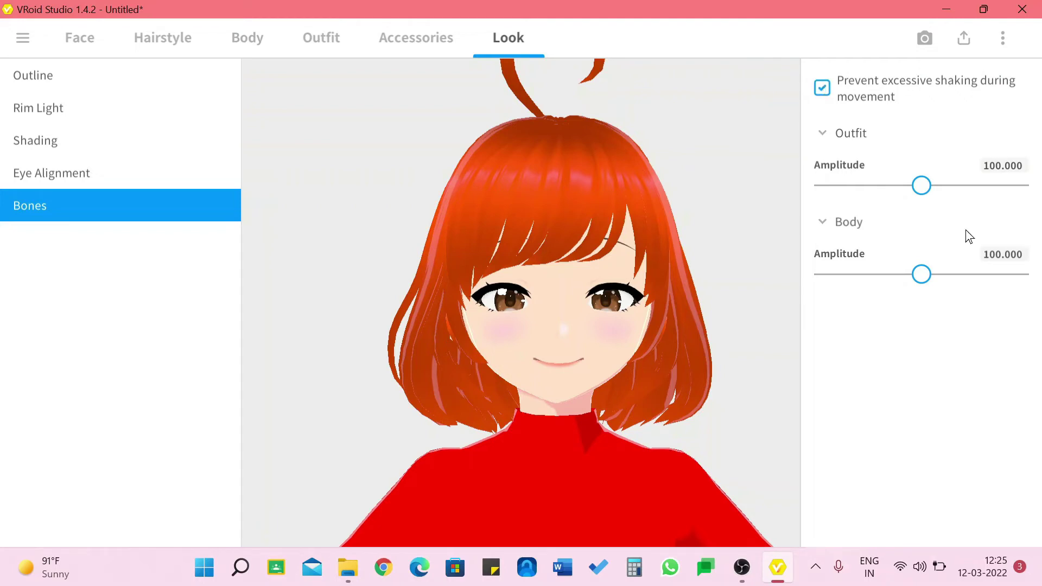
# Set the Outfit bone amplitude to 100.556, leaving Body amplitude at 100.000
pyautogui.moveTo(920, 185)
pyautogui.mouseDown()
pyautogui.moveTo(839, 185)
pyautogui.moveTo(920, 180)
pyautogui.mouseUp()
pyautogui.scroll(-5, 454, 360)
pyautogui.scroll(-5, 454, 361)
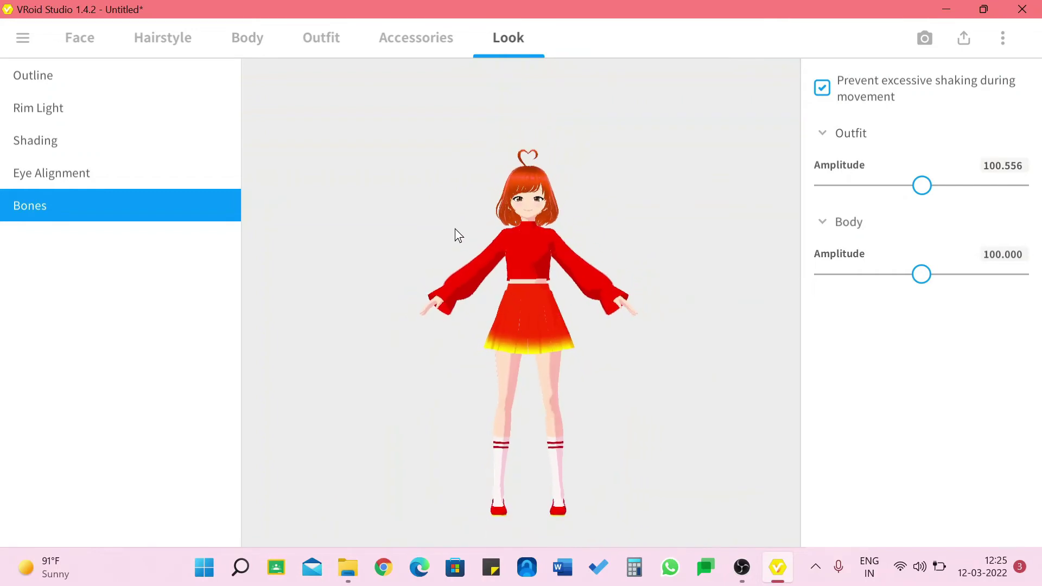
pyautogui.scroll(1, 456, 231)
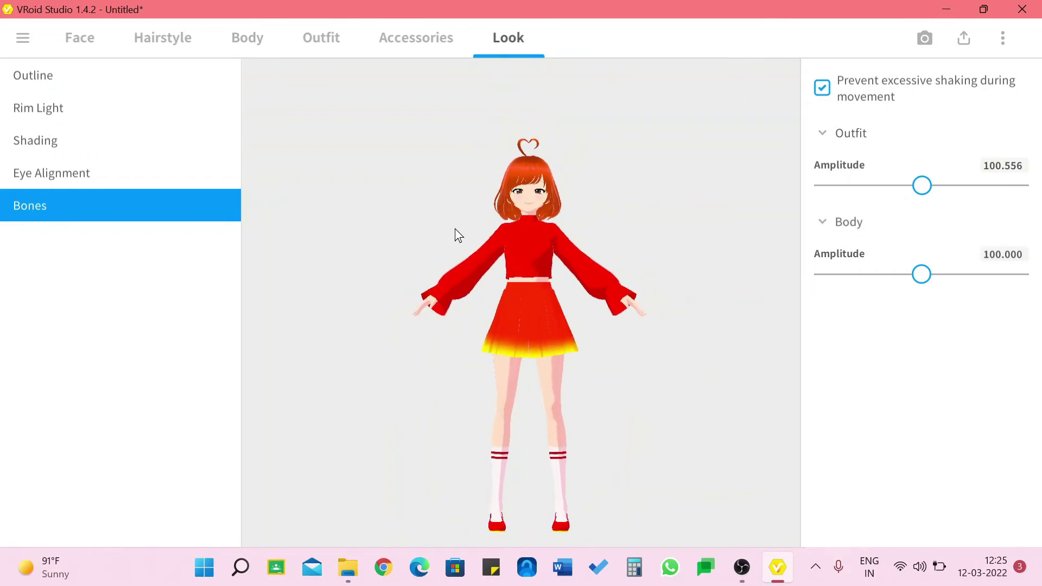
# Start saving the model and navigate to the 3D folder on Data (D:)
pyautogui.click(18, 35)
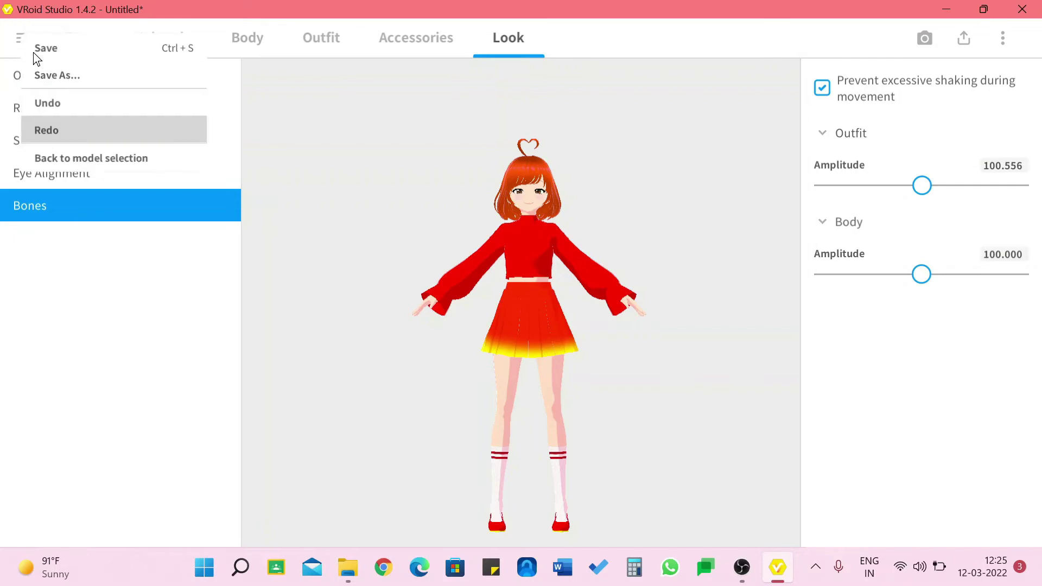
pyautogui.click(64, 48)
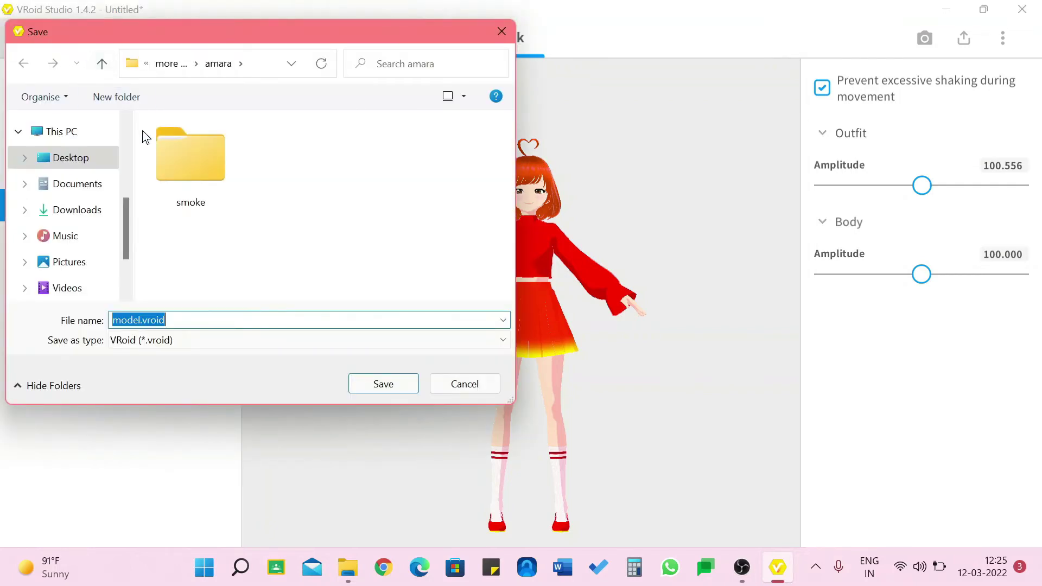
pyautogui.scroll(-1, 61, 186)
pyautogui.scroll(5, 59, 187)
pyautogui.scroll(-2, 71, 192)
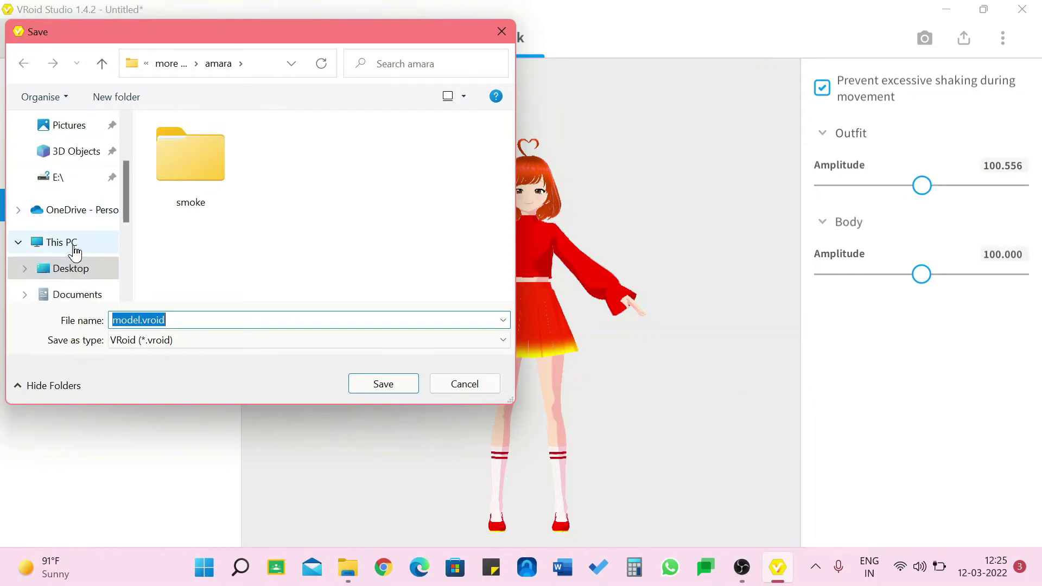
pyautogui.scroll(-1, 84, 214)
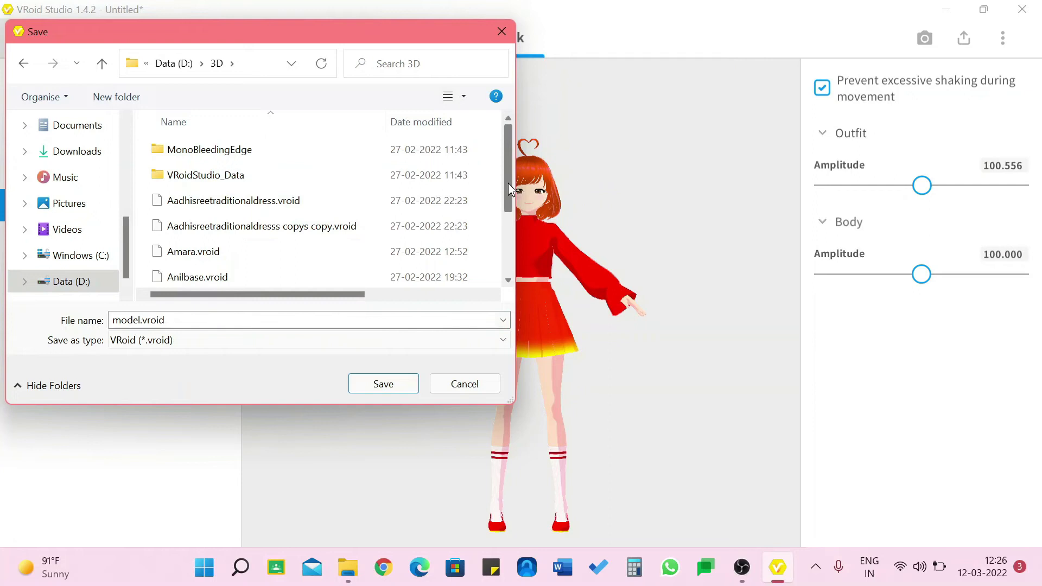
pyautogui.moveTo(508, 184); pyautogui.dragTo(339, 291)
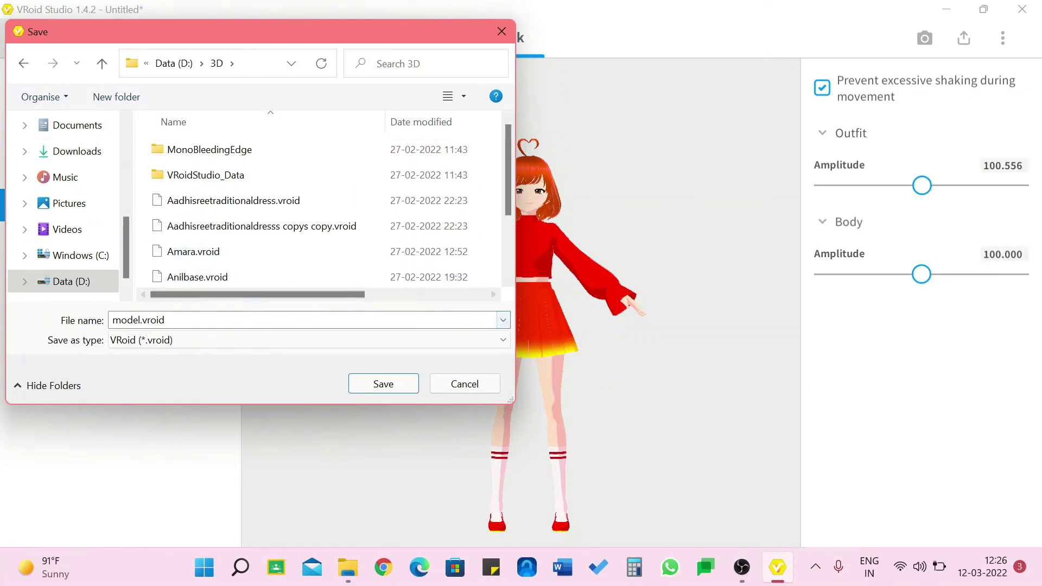
# Name the file Sunset.vroid and save it
pyautogui.doubleClick(138, 320)
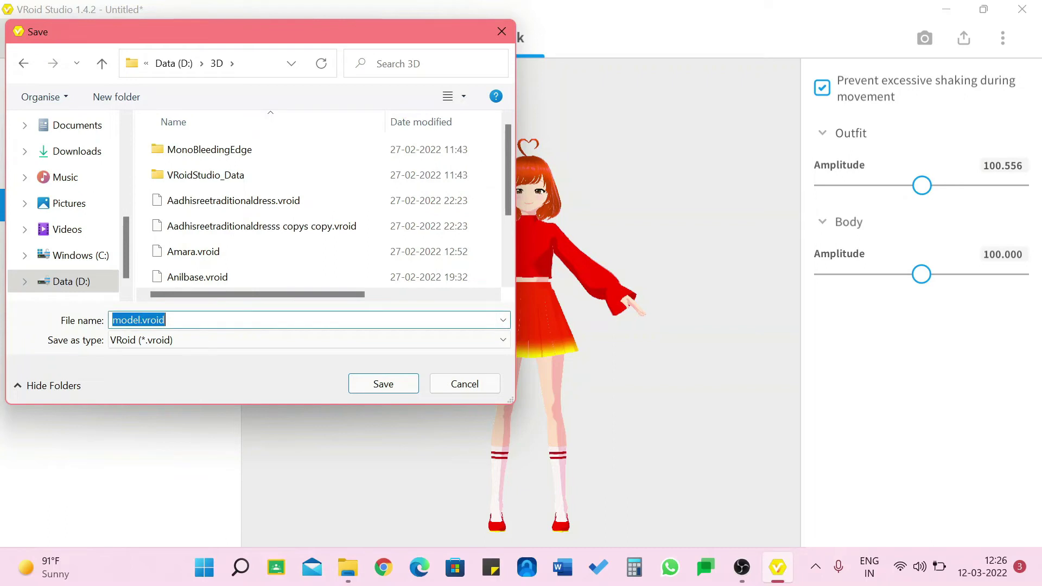
pyautogui.click(139, 319)
pyautogui.press('BackSpace')
pyautogui.press('BackSpace')
pyautogui.press('BackSpace')
pyautogui.press('BackSpace')
pyautogui.press('BackSpace')
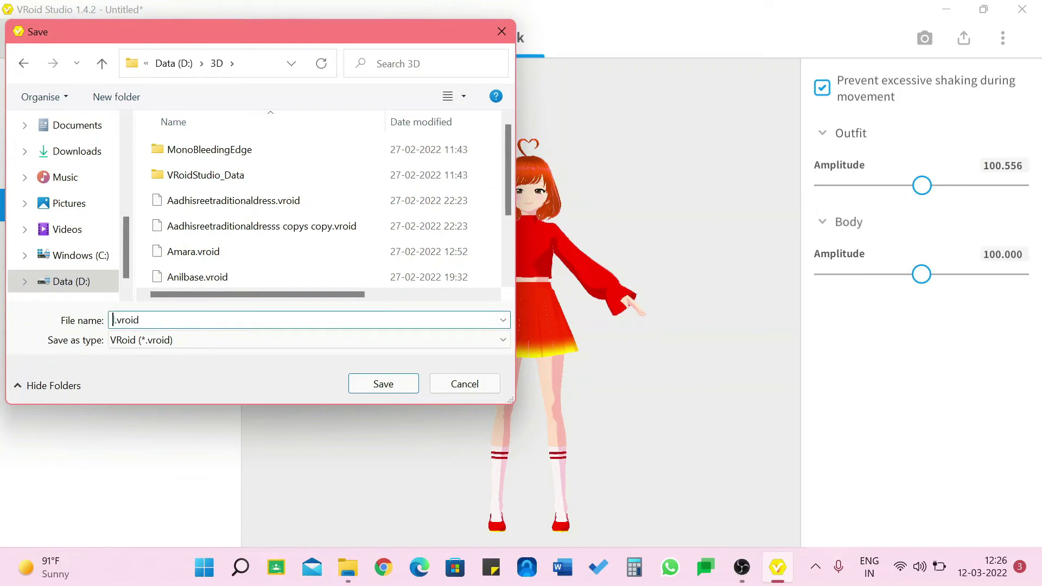
pyautogui.press('capslock')
pyautogui.write('S')
pyautogui.press('capslock')
pyautogui.write('uns')
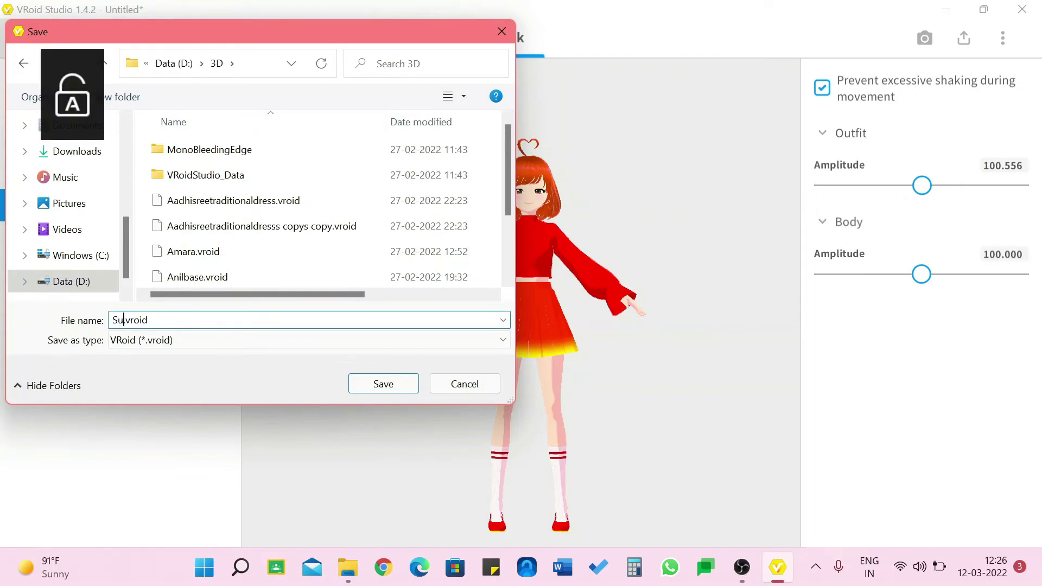
pyautogui.write('et')
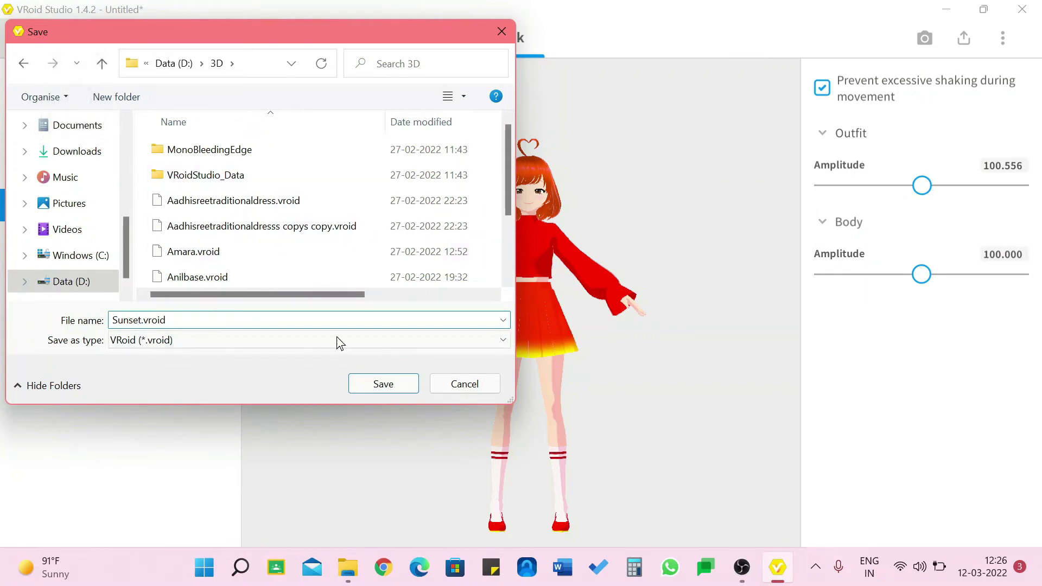
pyautogui.click(380, 388)
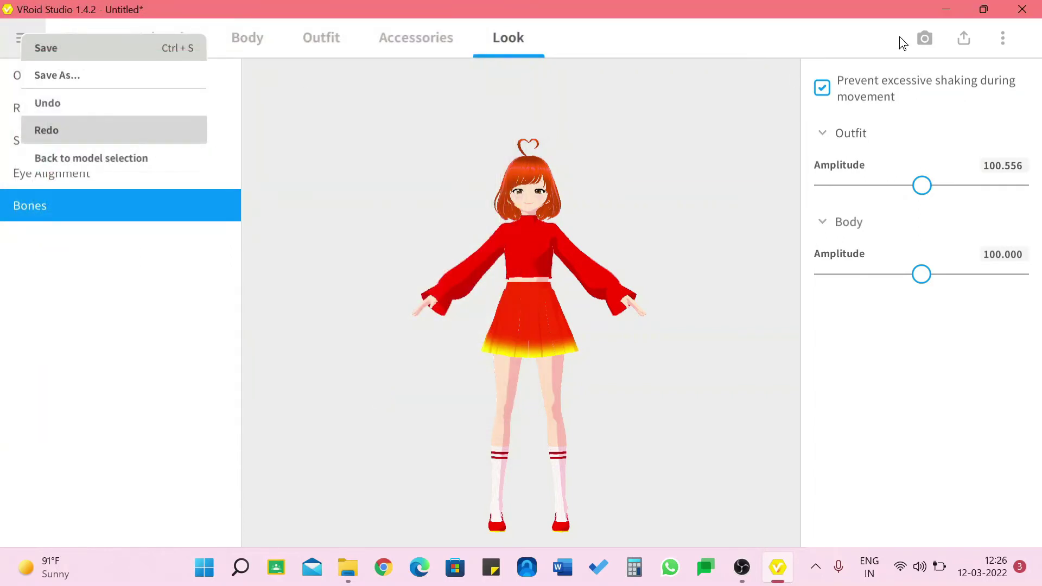
# Attempt a VRM export of Sunset, then close the program once it stops responding
pyautogui.click(1003, 37)
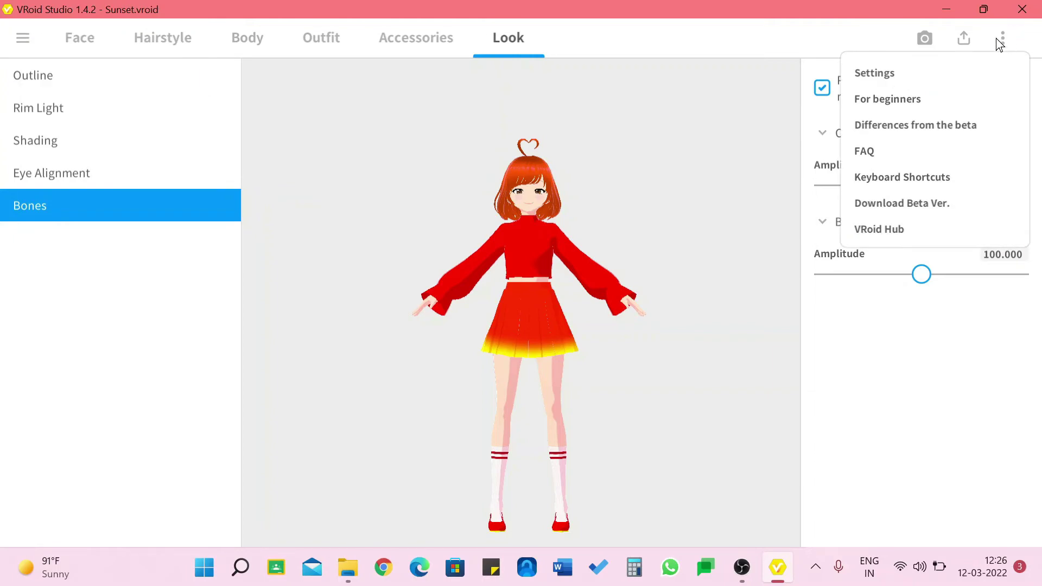
pyautogui.click(855, 35)
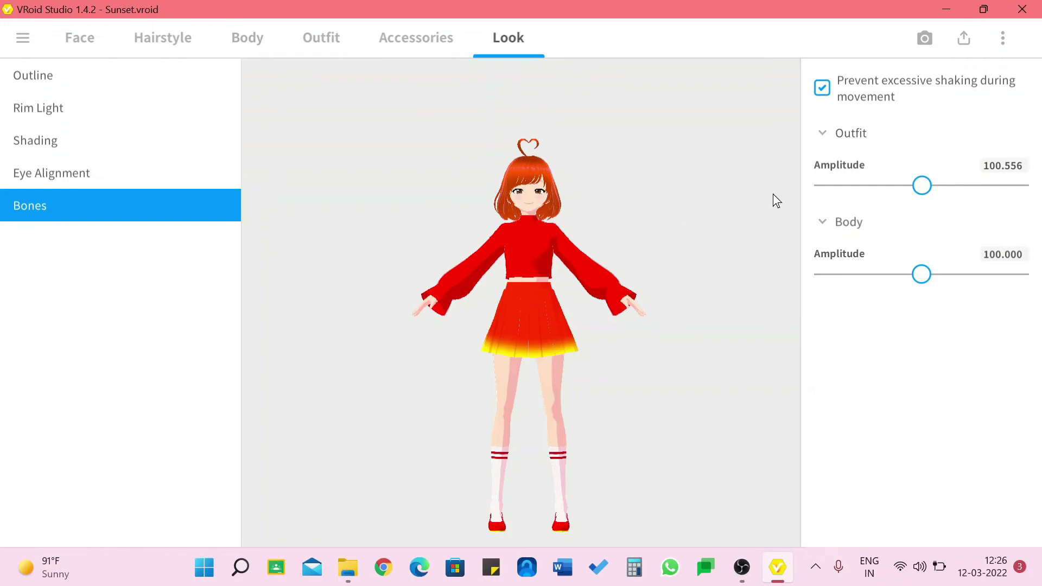
pyautogui.click(963, 39)
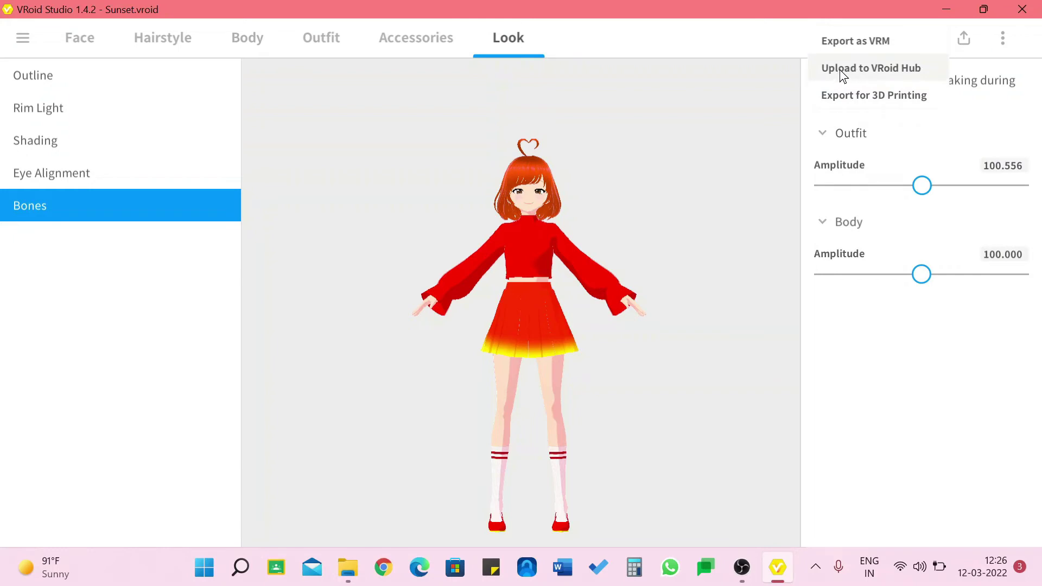
pyautogui.click(844, 41)
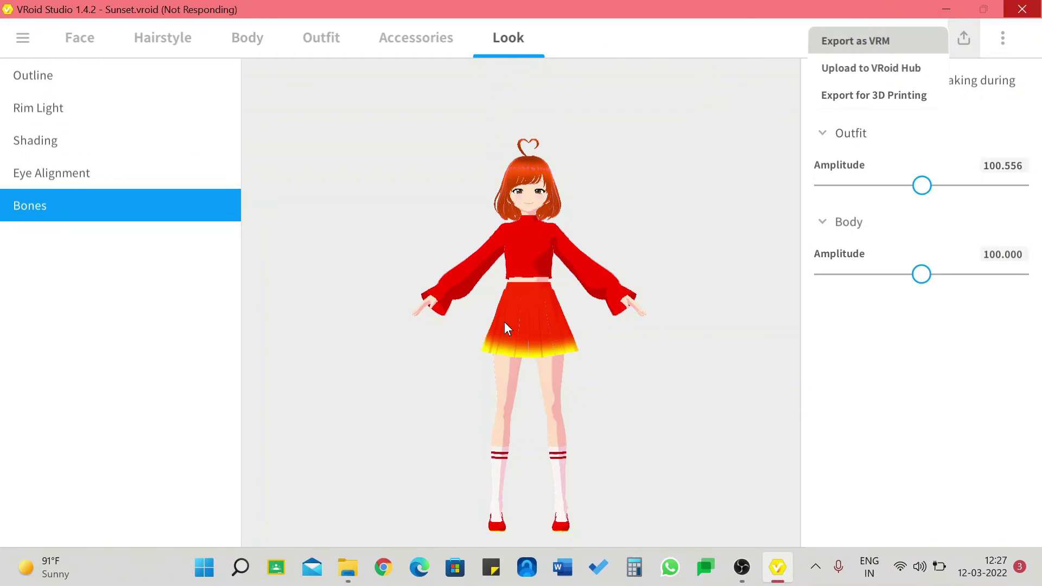
pyautogui.click(623, 315)
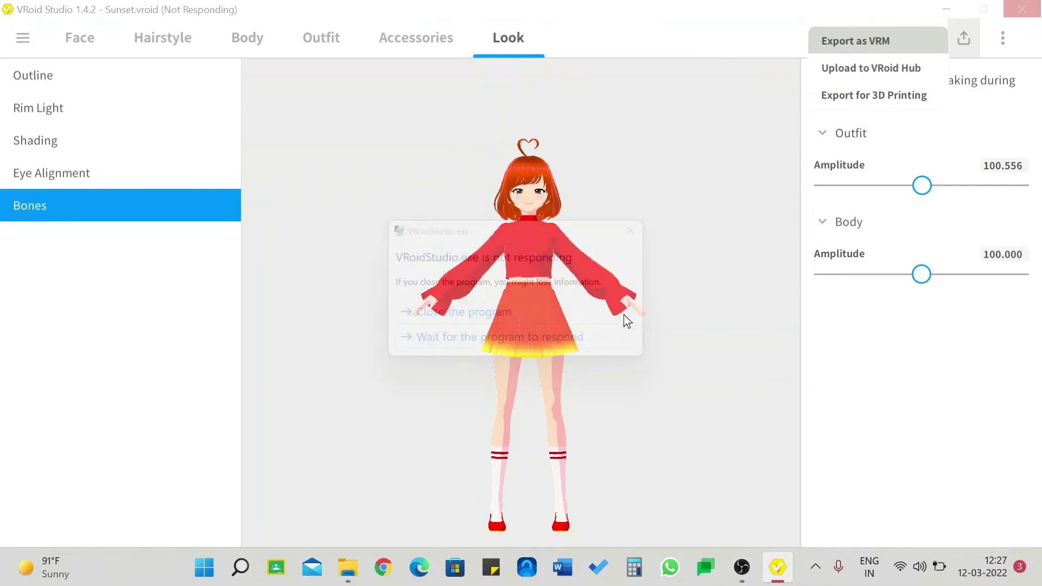
pyautogui.click(471, 315)
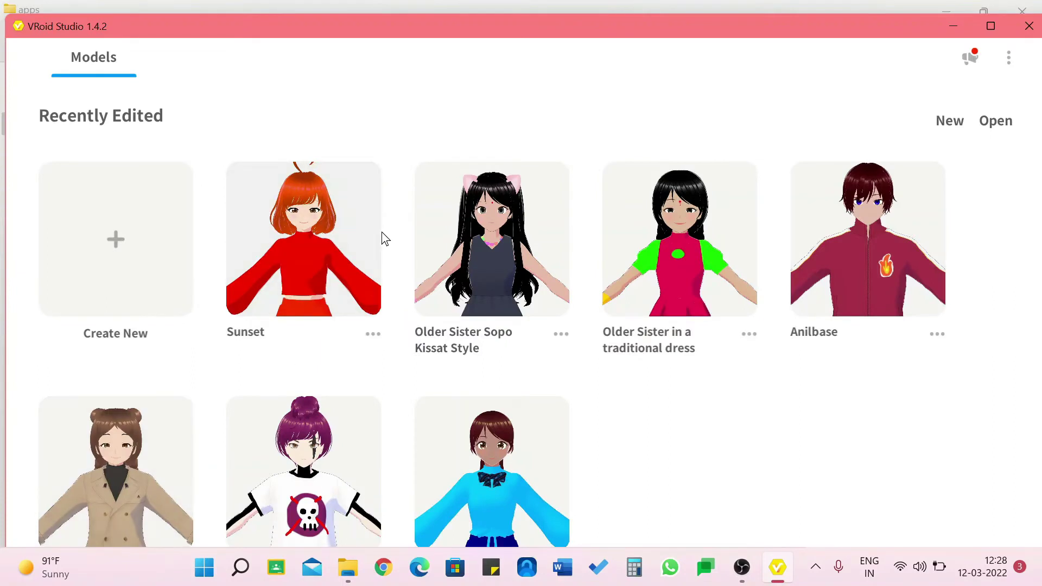
# Open the Sunset card under Recently Edited and let it load in the editor
pyautogui.click(322, 268)
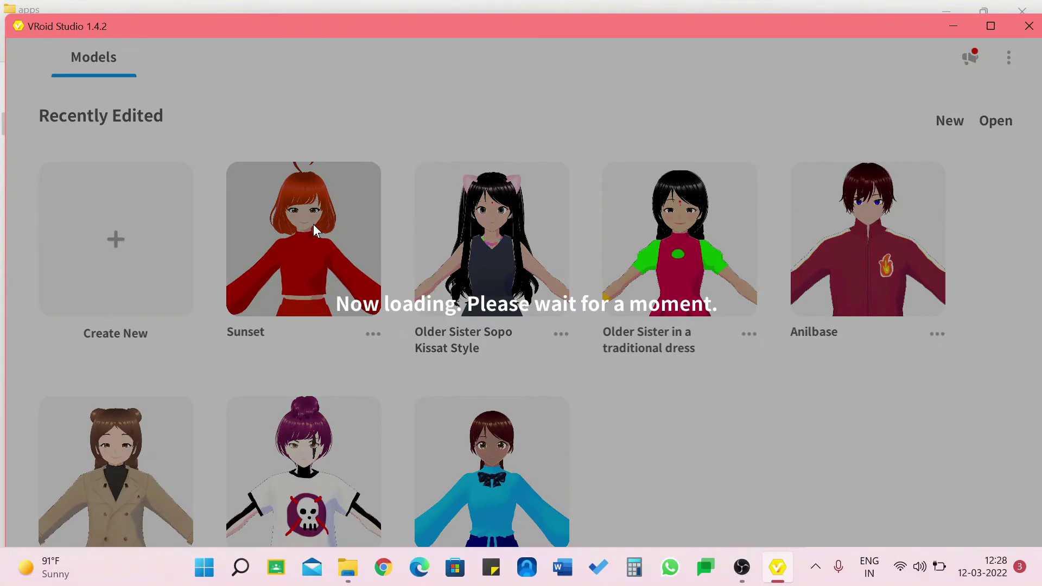
pyautogui.moveTo(987, 25)
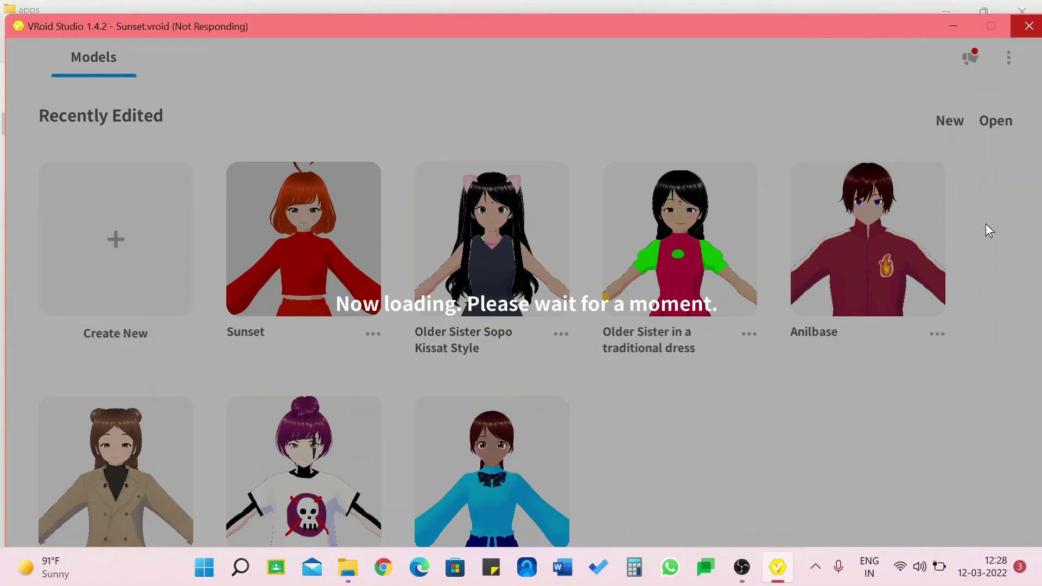
pyautogui.click(994, 26)
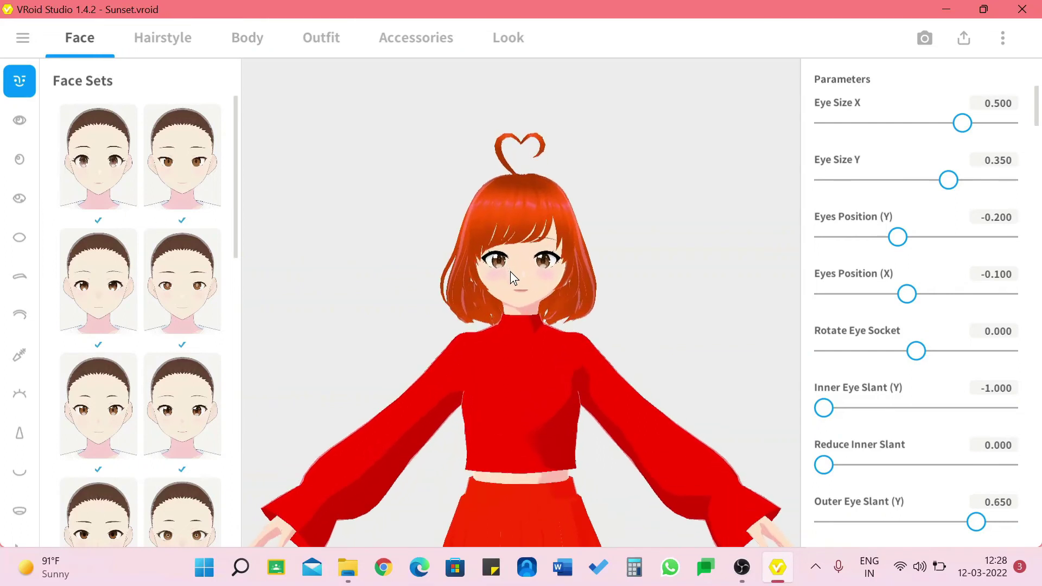
# Open the Export as VRM preview and pan it so the whole avatar shows
pyautogui.click(964, 38)
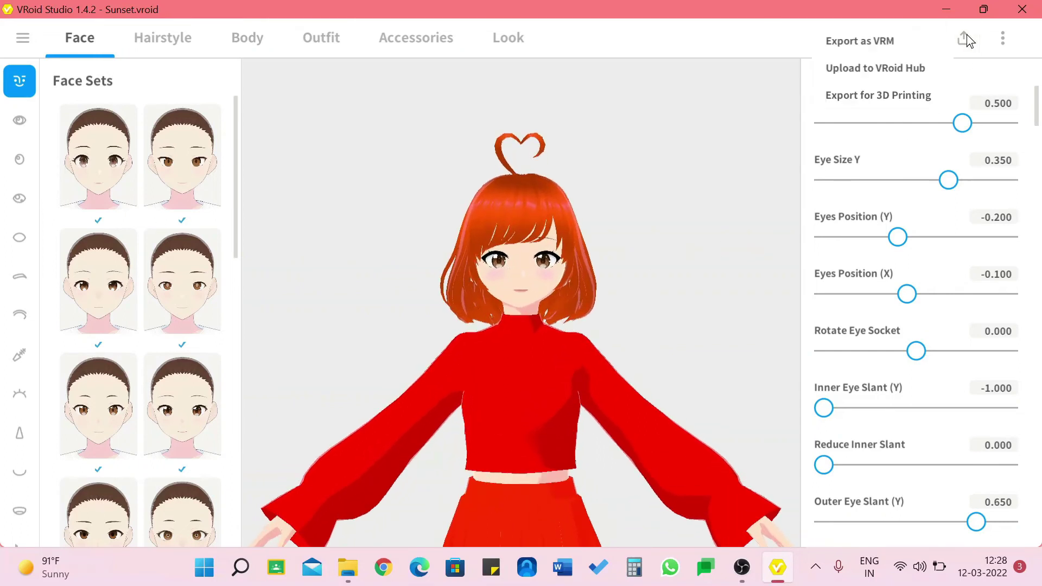
pyautogui.click(892, 43)
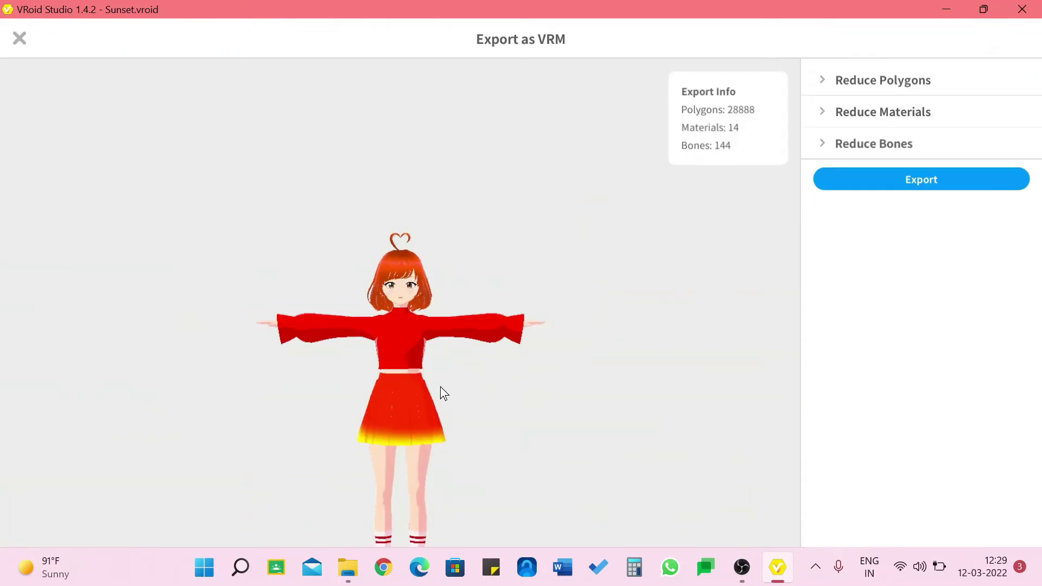
pyautogui.moveTo(441, 386); pyautogui.dragTo(473, 283, button='middle')
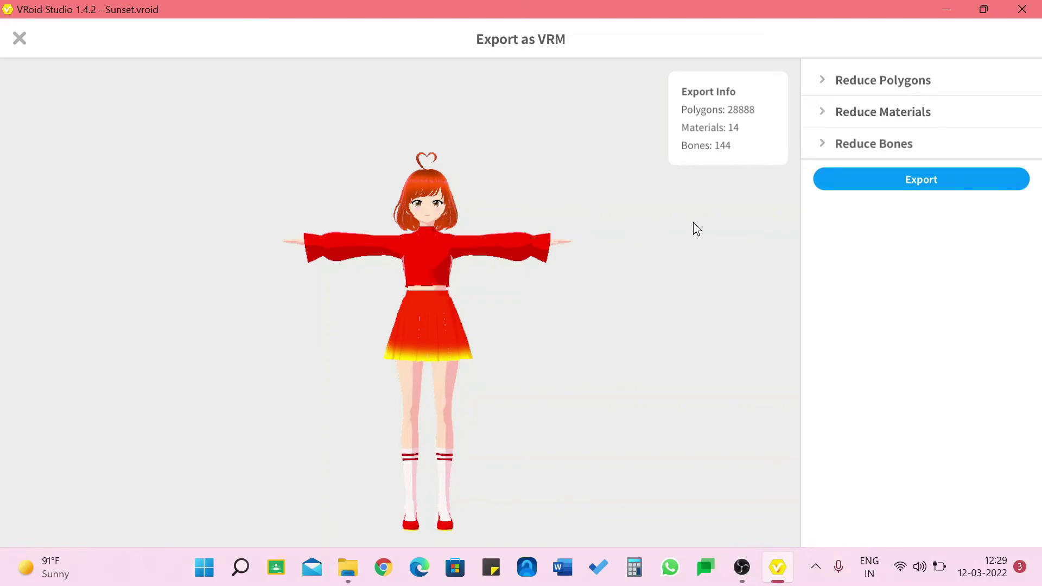
# In VRM Settings, enter 'Sunset' as the avatar title
pyautogui.click(932, 184)
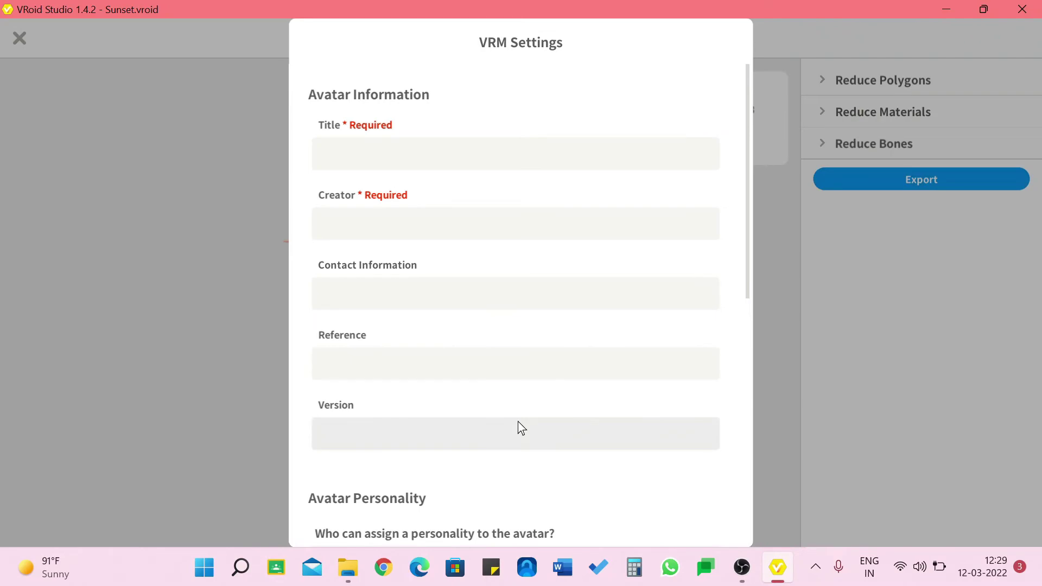
pyautogui.scroll(-9, 519, 428)
pyautogui.scroll(9, 518, 421)
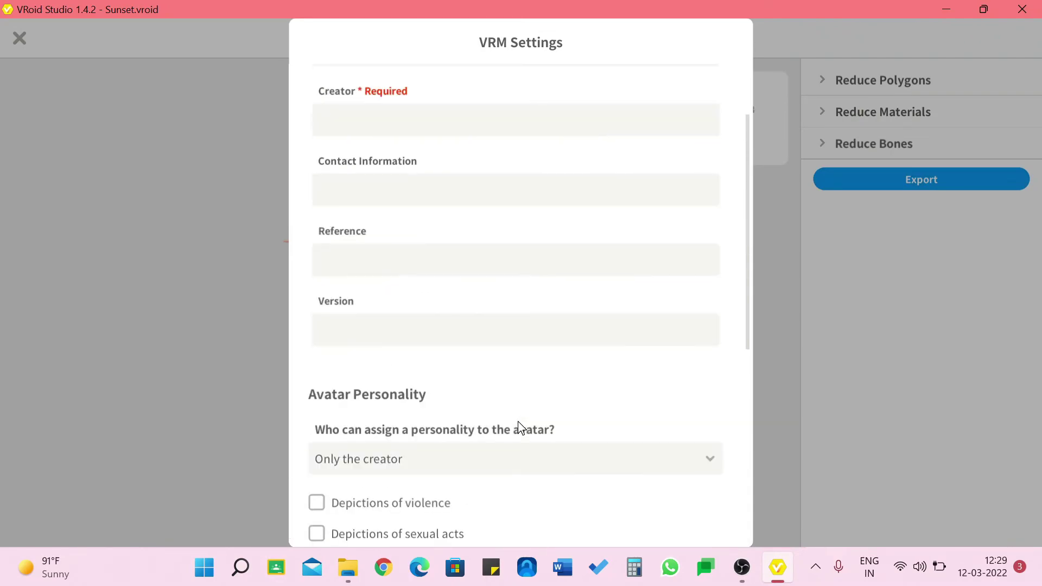
pyautogui.click(393, 155)
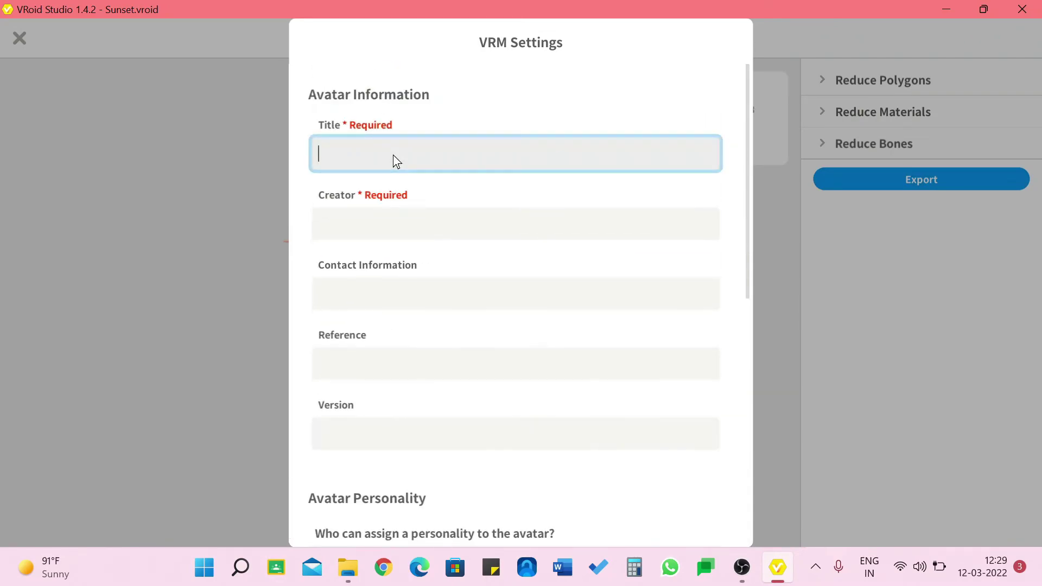
pyautogui.press('capslock')
pyautogui.write('S')
pyautogui.press('capslock')
pyautogui.write('unsr')
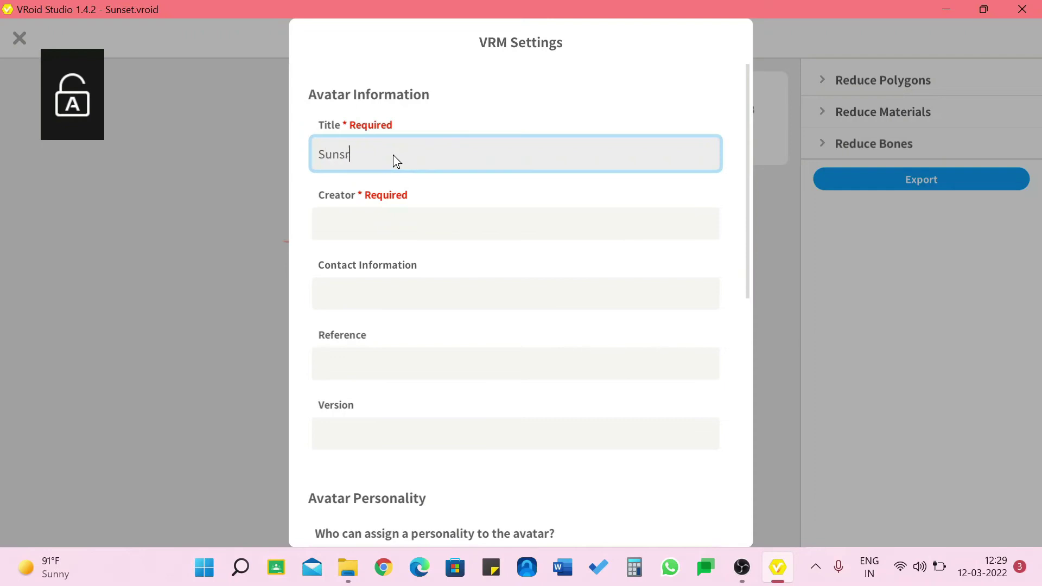
pyautogui.press('BackSpace')
pyautogui.write('et')
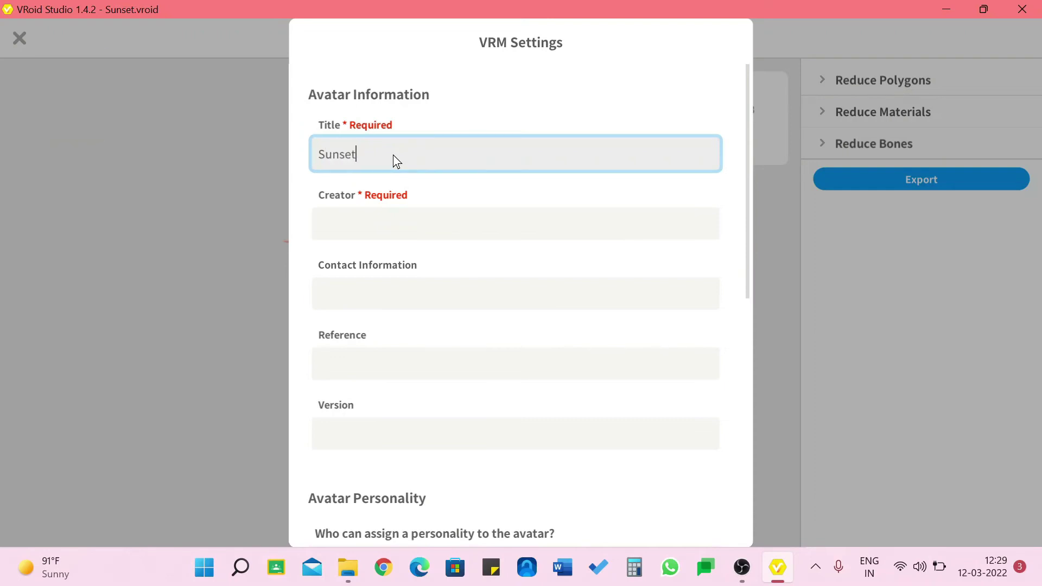
# Enter the creator's full name and export, bringing up the save window for Sunset.vrm
pyautogui.click(398, 210)
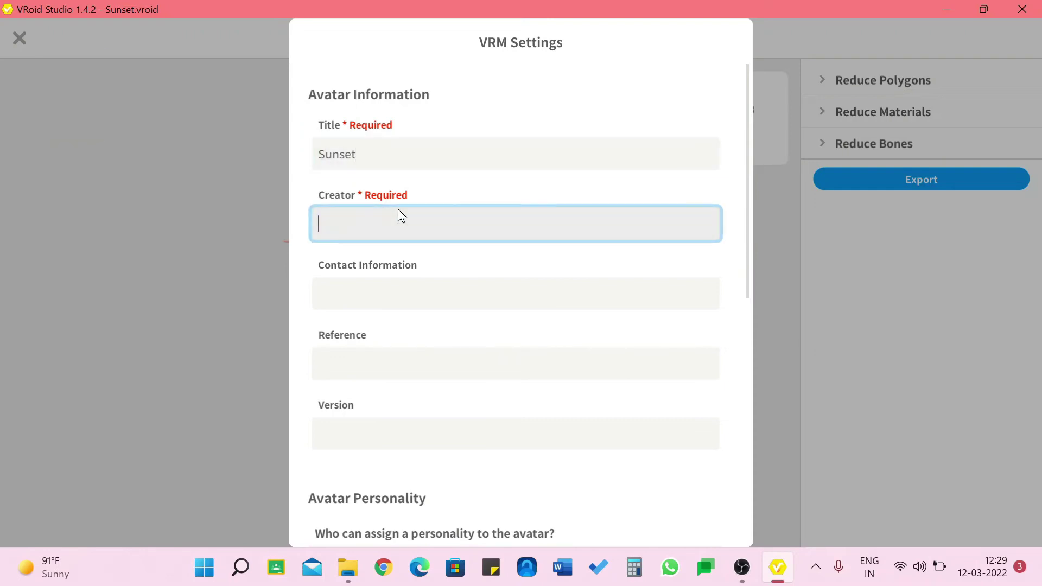
pyautogui.press('capslock')
pyautogui.write('S')
pyautogui.press('capslock')
pyautogui.write('opo')
pyautogui.press('capslock')
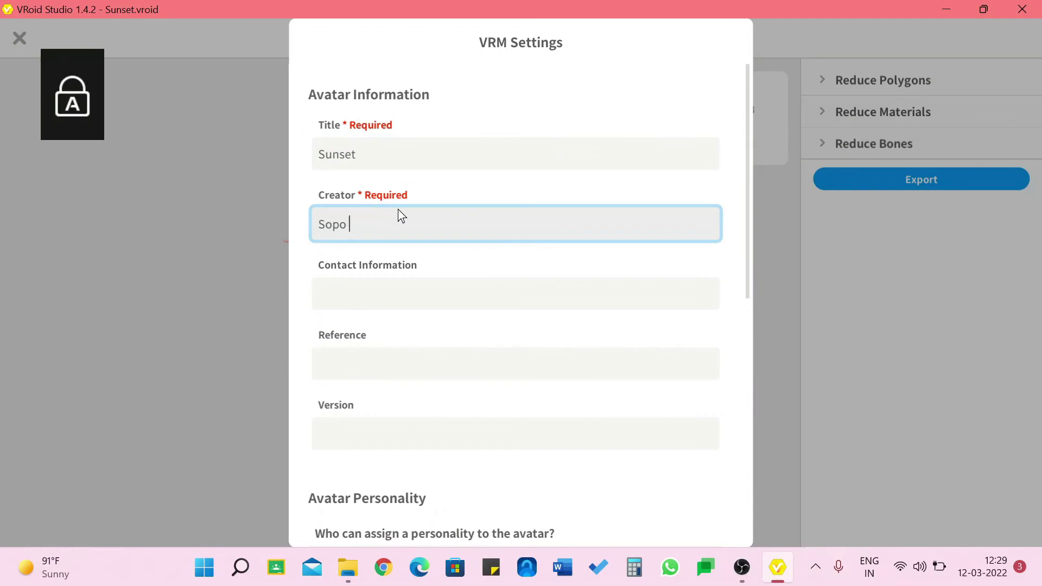
pyautogui.write('K')
pyautogui.press('capslock')
pyautogui.write('issat')
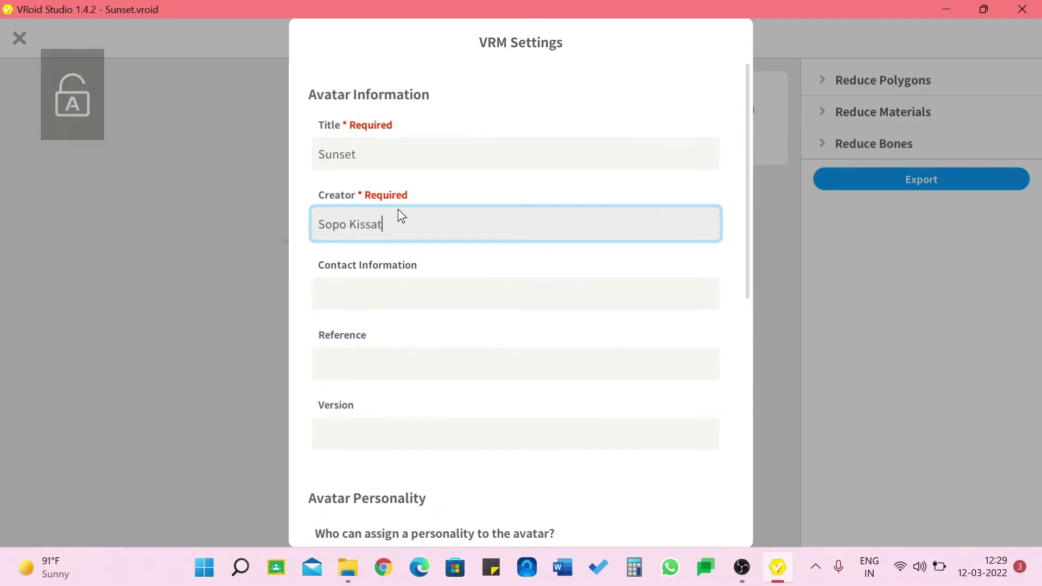
pyautogui.scroll(-3, 407, 308)
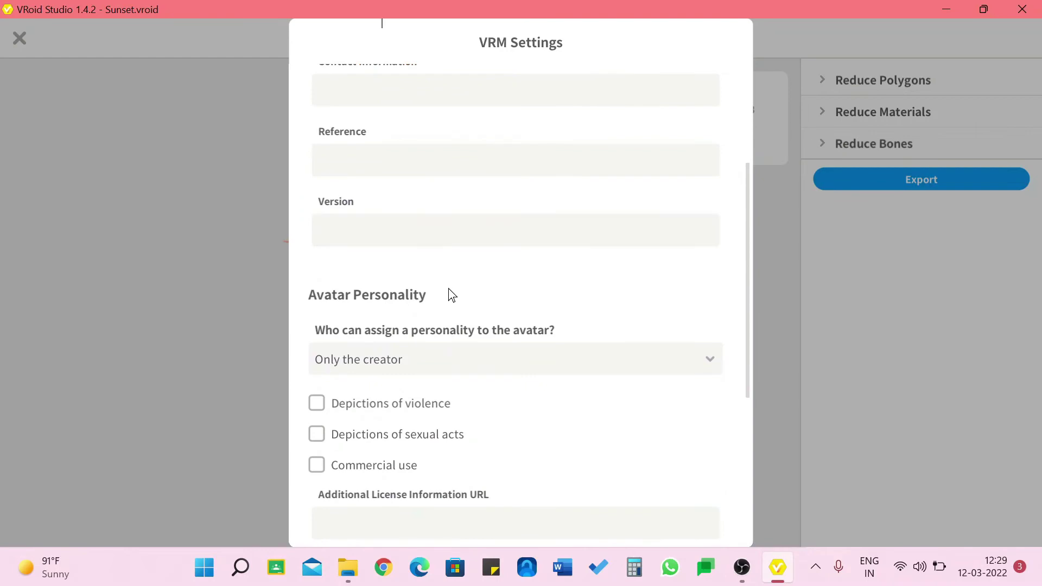
pyautogui.scroll(-4, 449, 289)
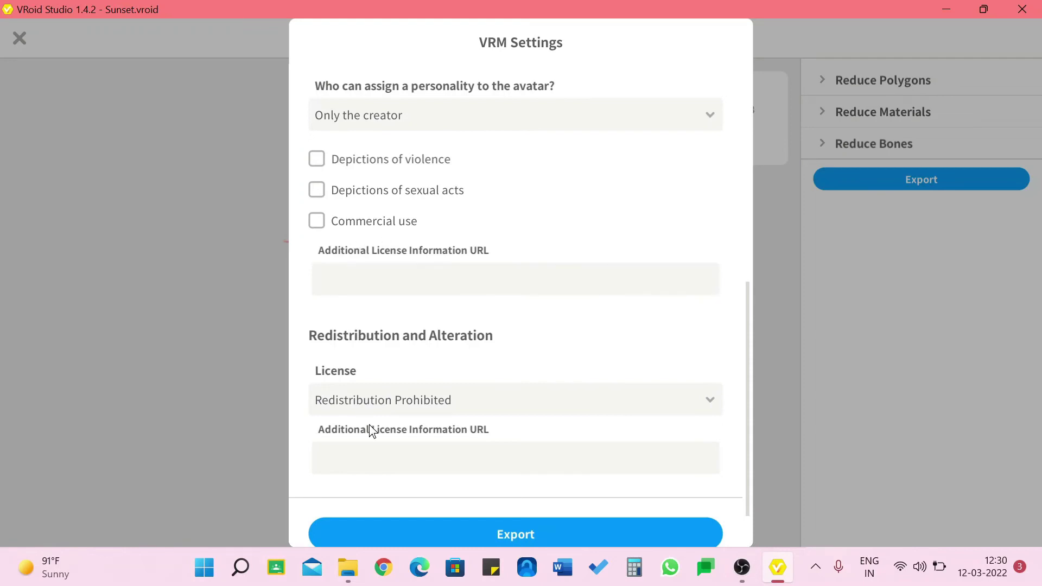
pyautogui.scroll(-1, 441, 392)
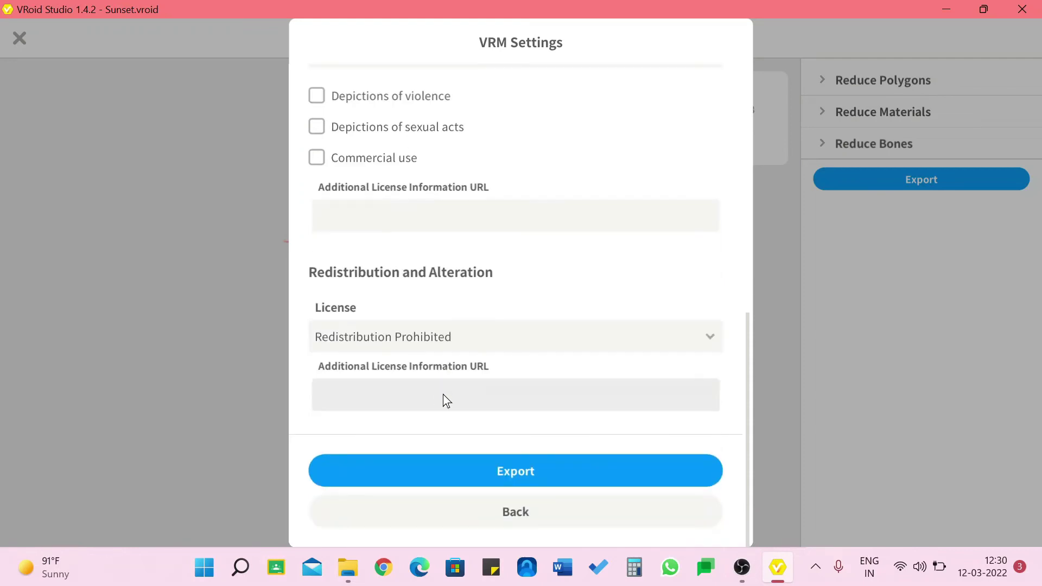
pyautogui.click(490, 464)
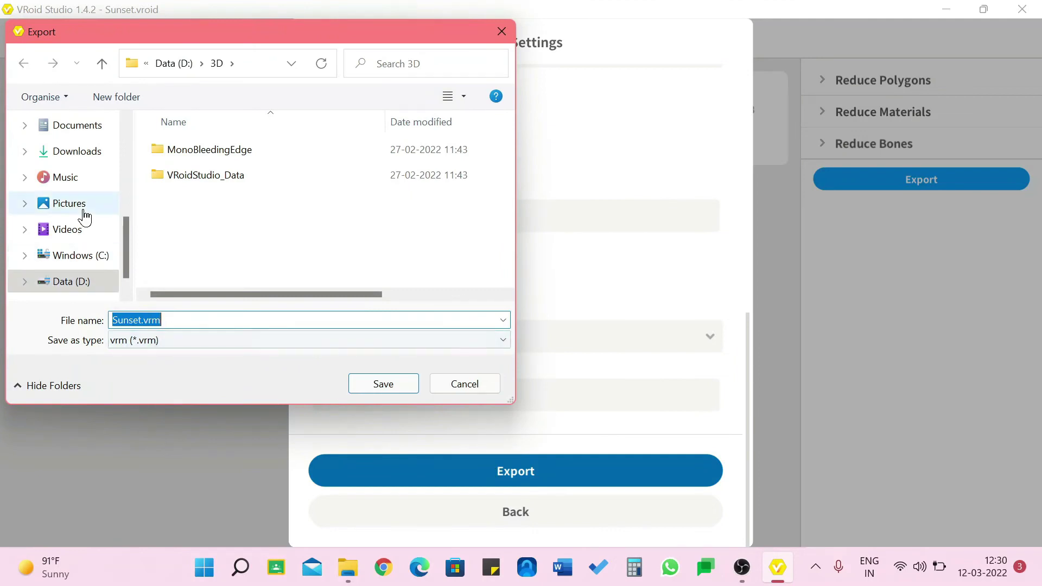
# Save the Sunset.vrm export to the Data (D:) drive
pyautogui.click(174, 64)
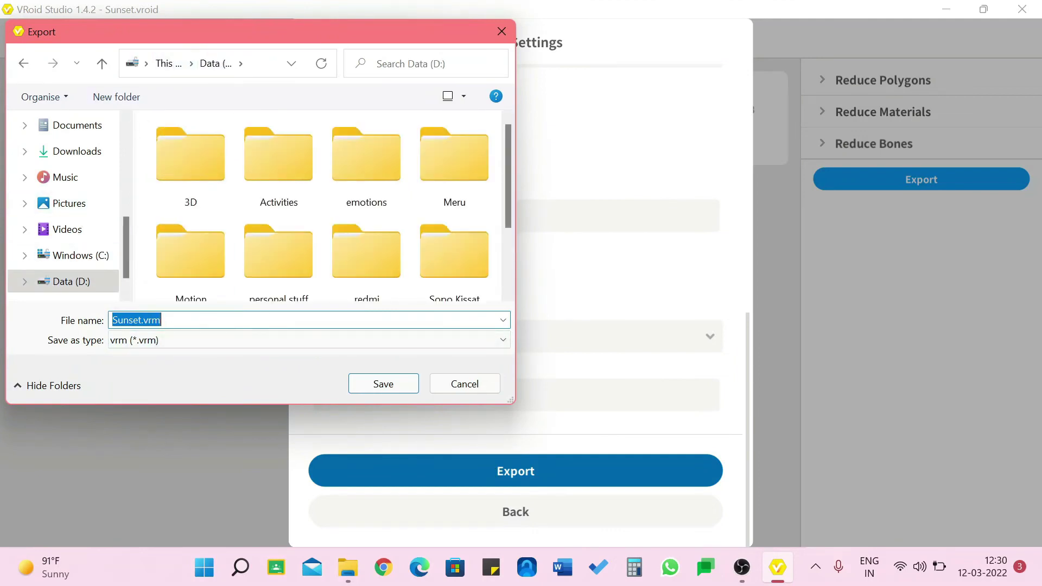
pyautogui.scroll(-3, 427, 185)
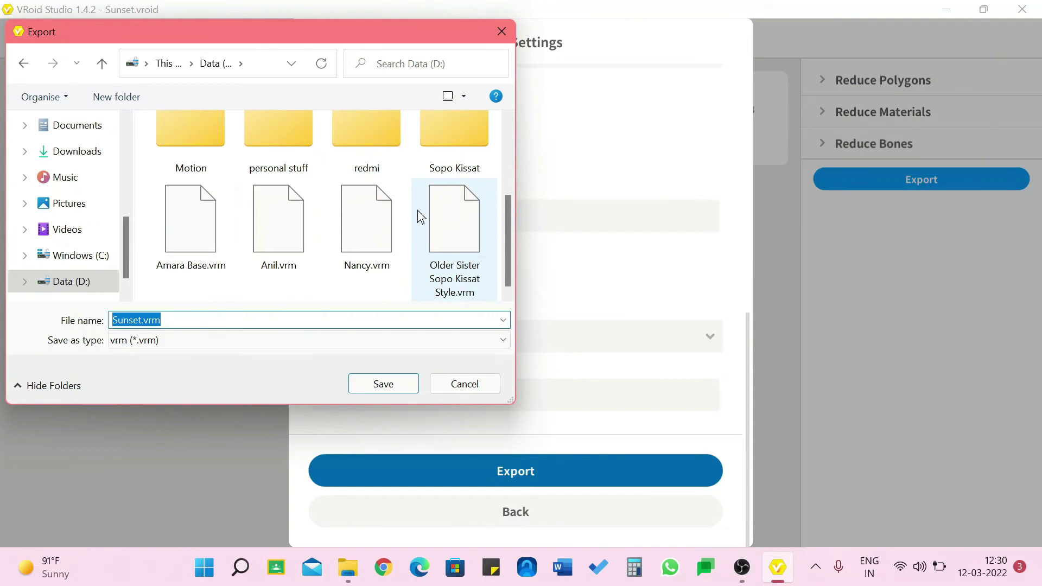
pyautogui.click(399, 383)
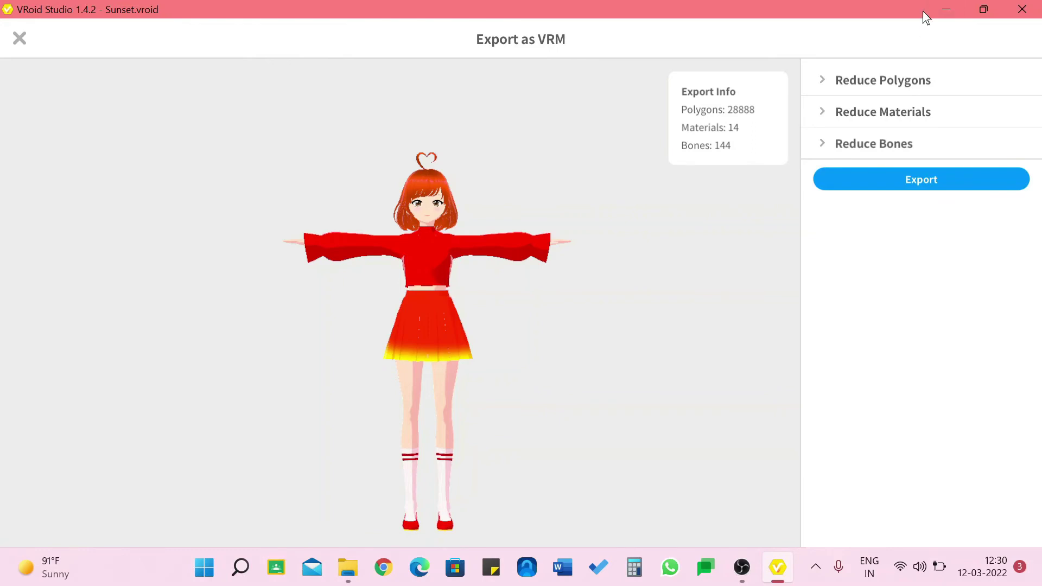
# Close the Export as VRM screen and go back to model selection
pyautogui.click(20, 33)
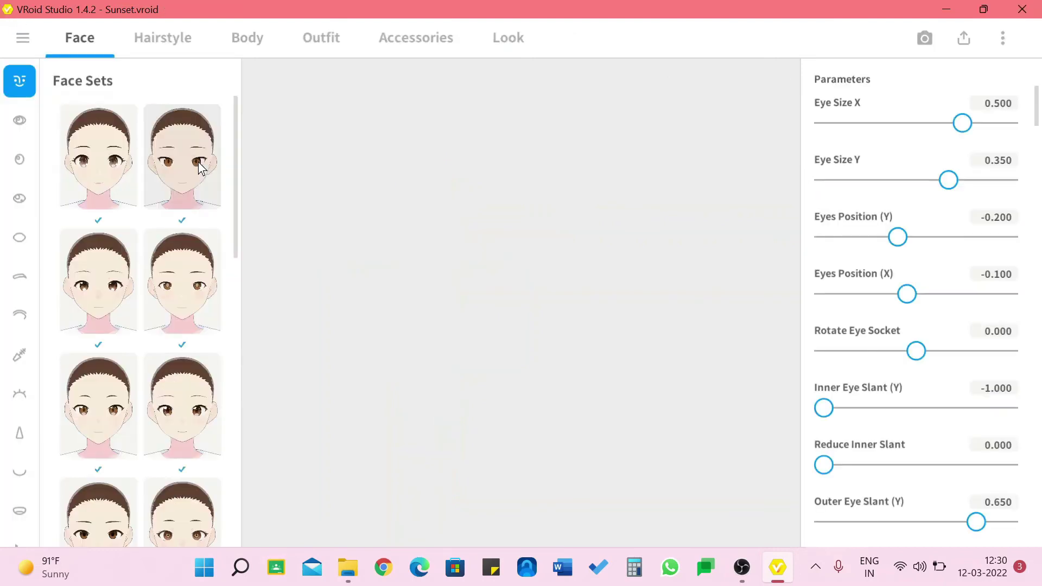
pyautogui.click(32, 40)
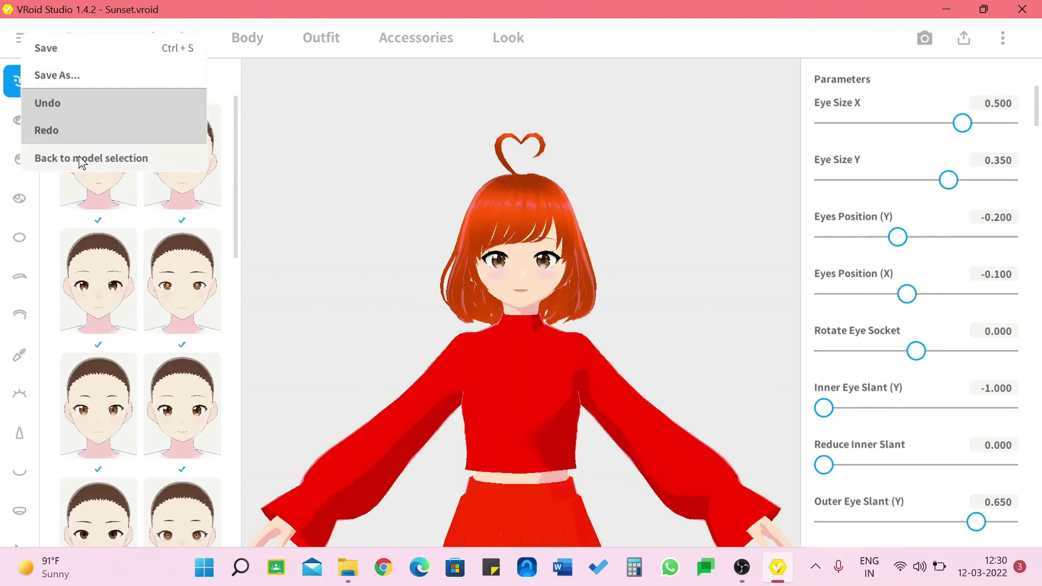
pyautogui.click(79, 157)
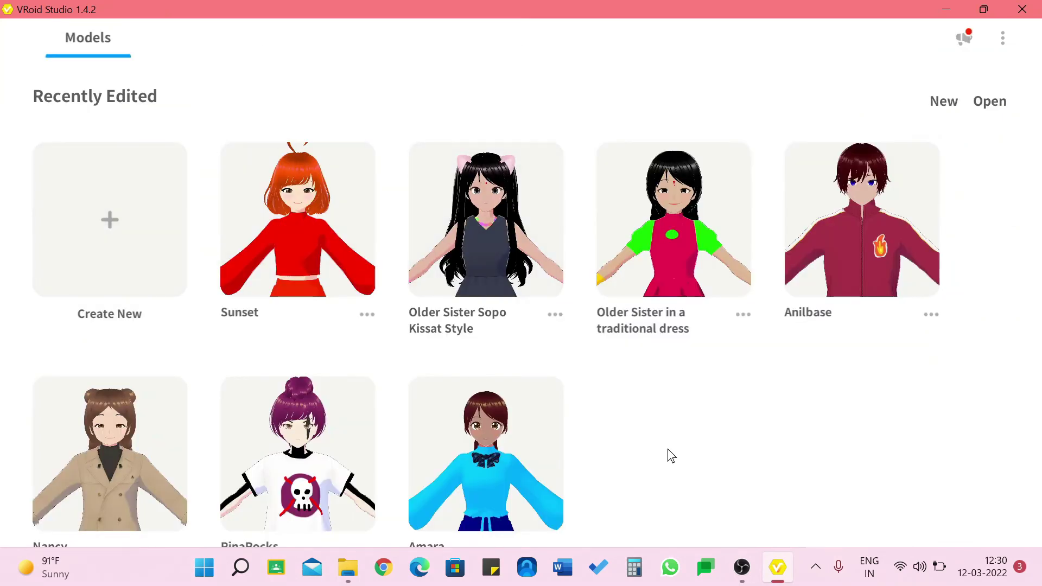
# Scroll the Models page to check Sunset is listed above the Sample Models
pyautogui.scroll(-3, 714, 450)
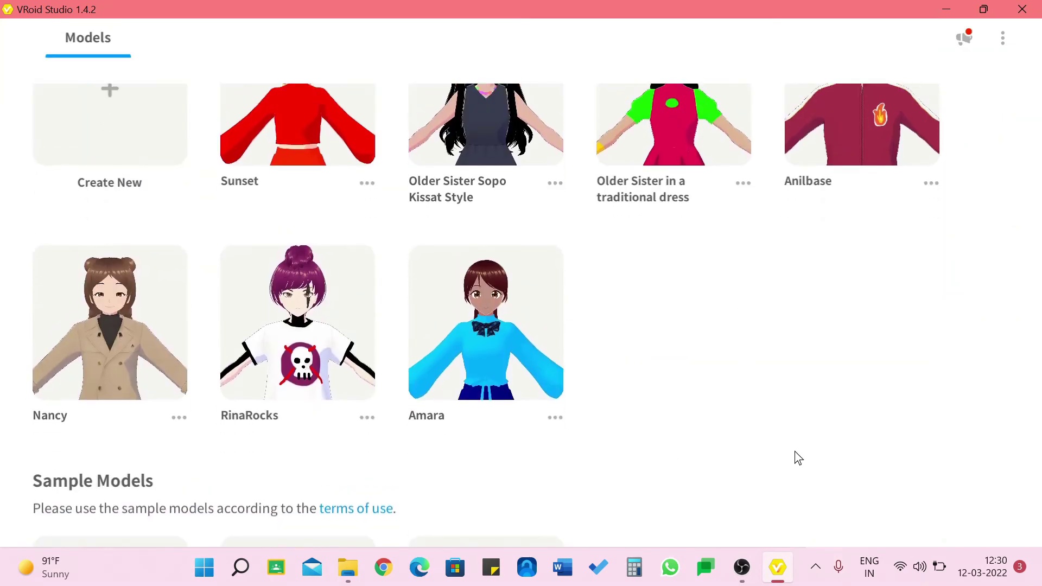
pyautogui.scroll(3, 782, 472)
pyautogui.scroll(-1, 785, 407)
pyautogui.scroll(1, 783, 402)
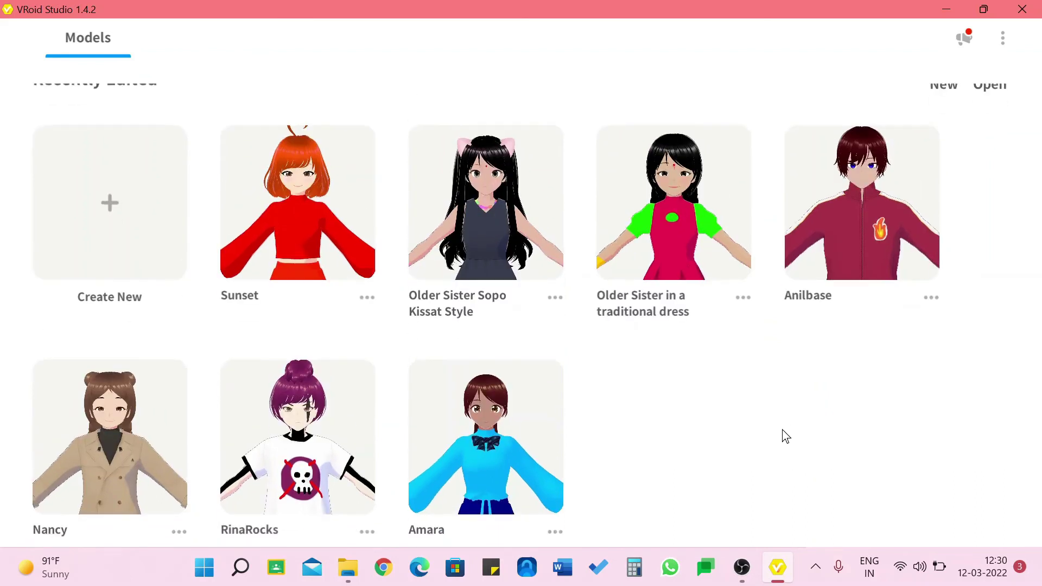
pyautogui.scroll(-1, 782, 436)
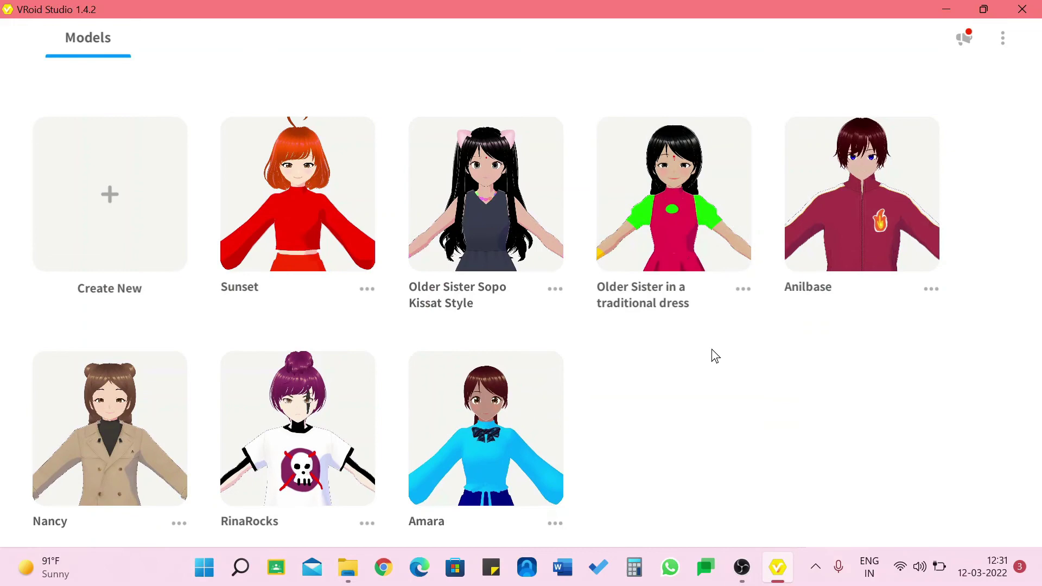
pyautogui.scroll(-5, 715, 320)
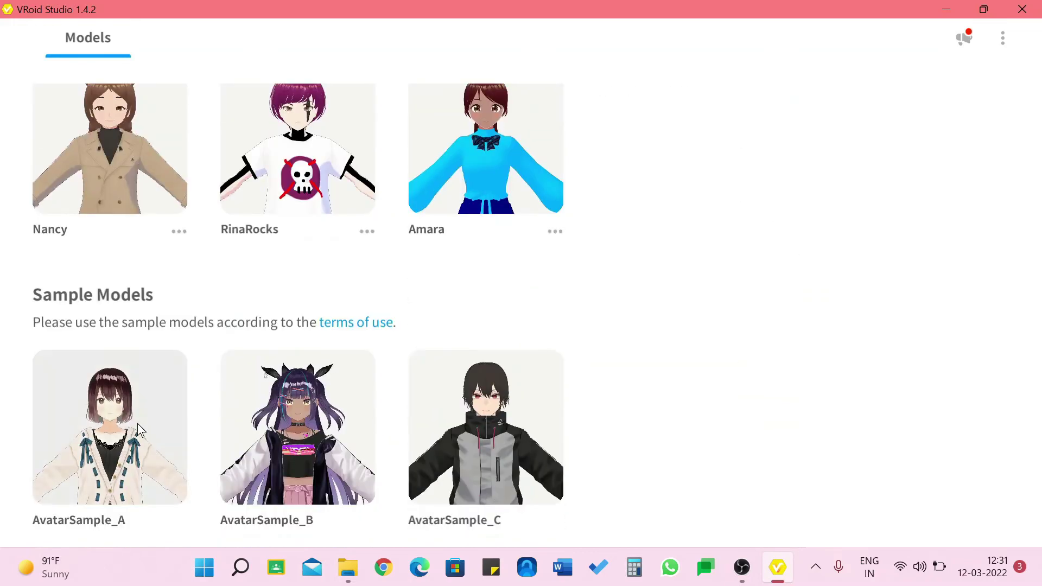
pyautogui.scroll(1, 722, 348)
pyautogui.scroll(4, 737, 470)
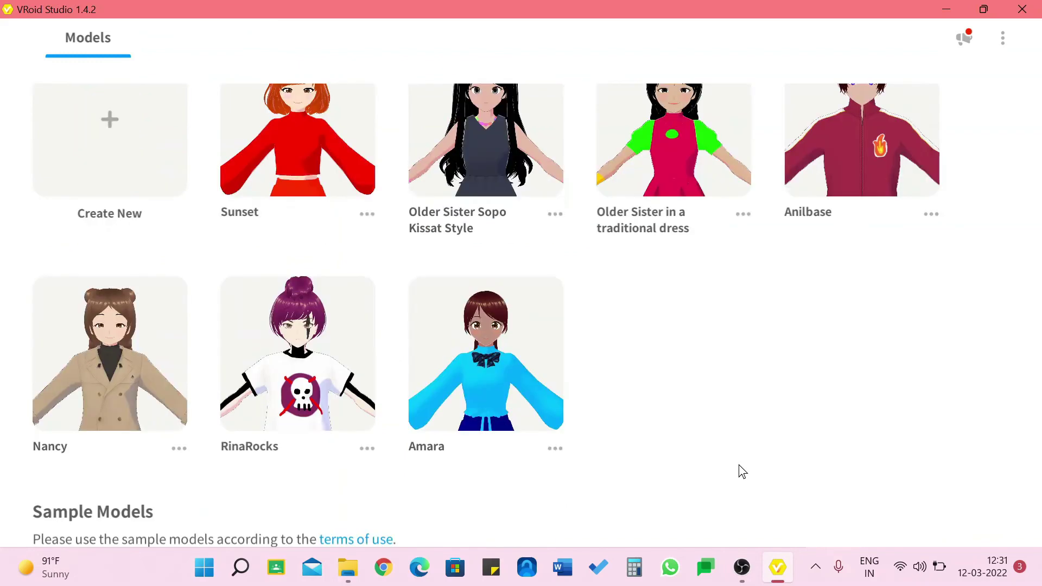
pyautogui.scroll(-3, 765, 157)
pyautogui.scroll(-2, 720, 434)
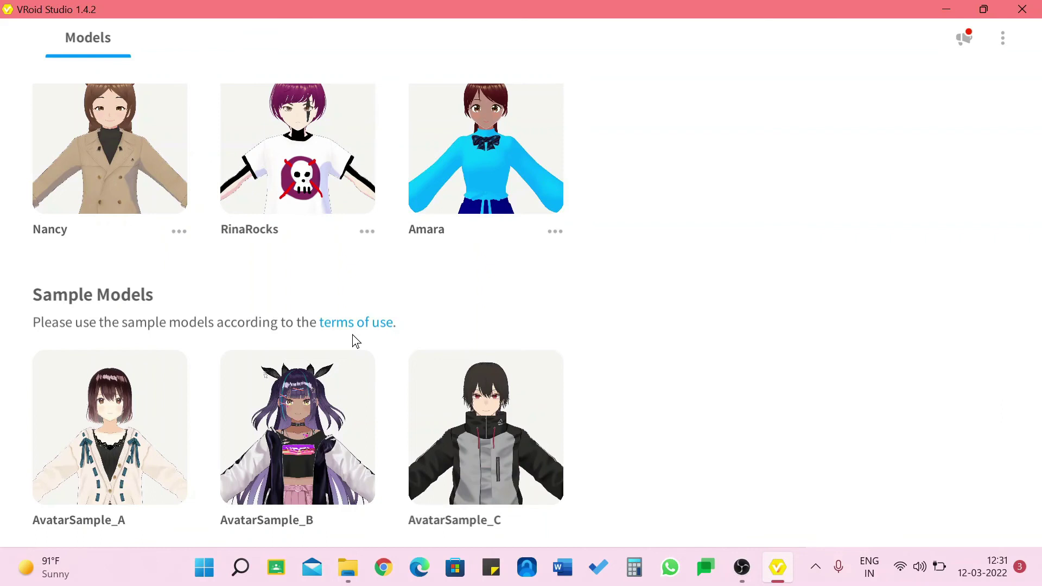
pyautogui.scroll(5, 211, 304)
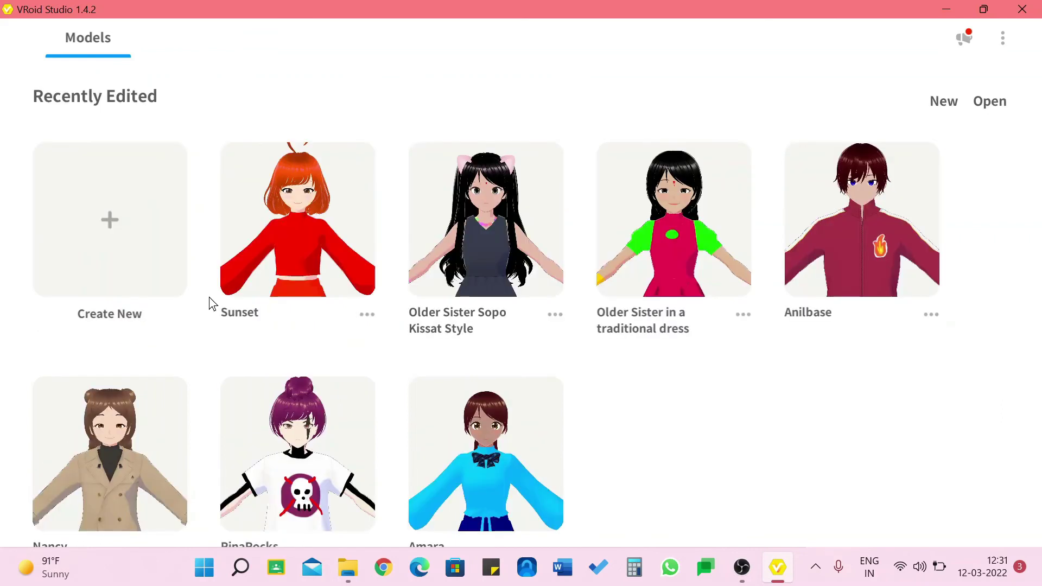
pyautogui.click(356, 315)
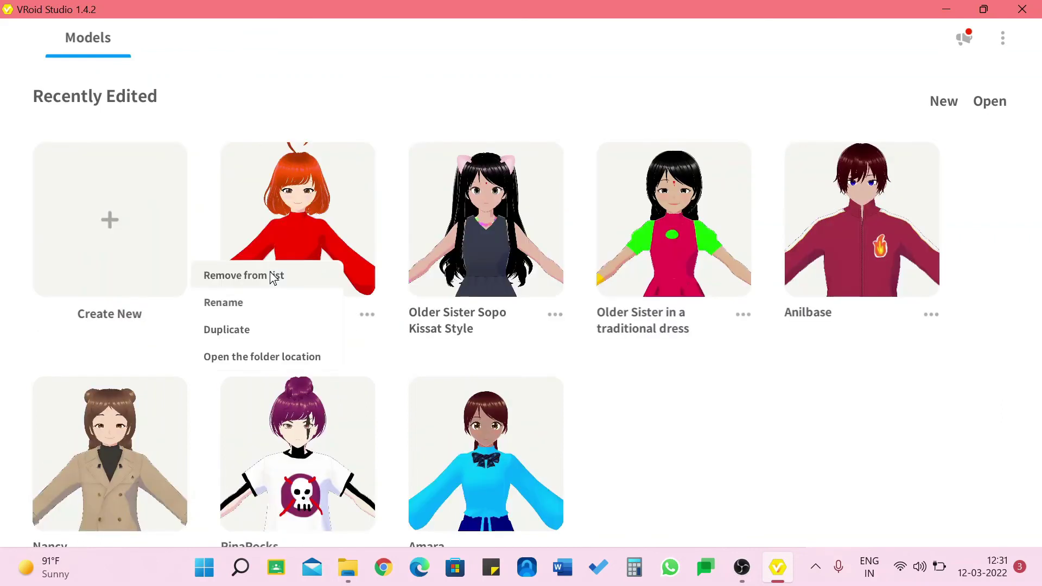
pyautogui.click(295, 309)
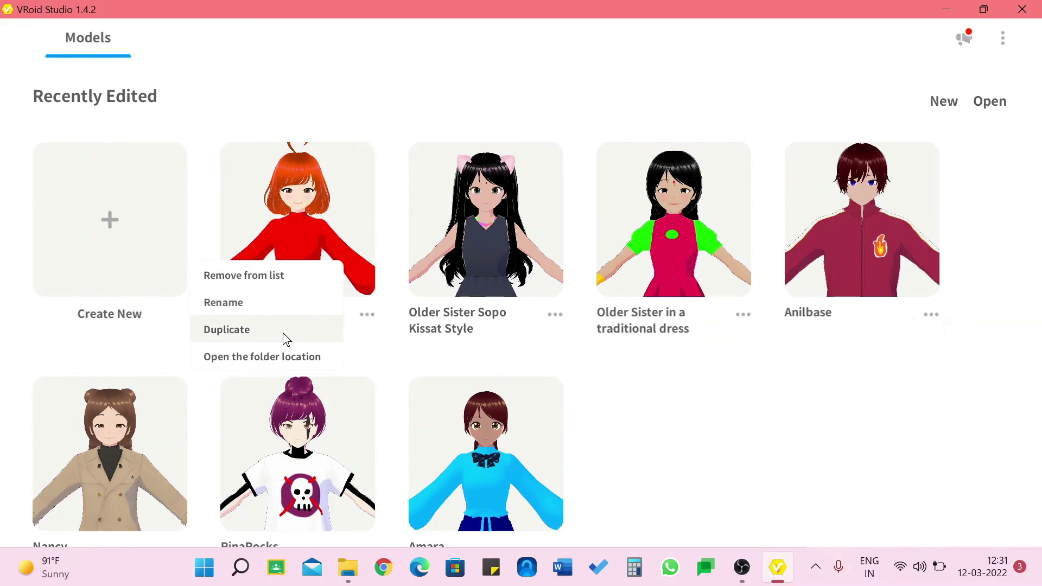
pyautogui.click(286, 333)
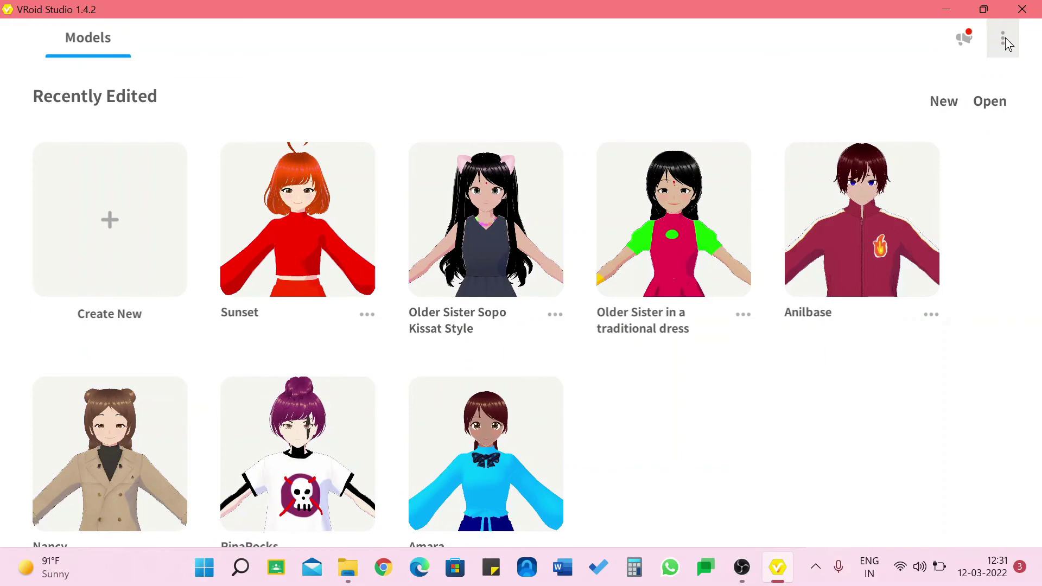
pyautogui.click(963, 37)
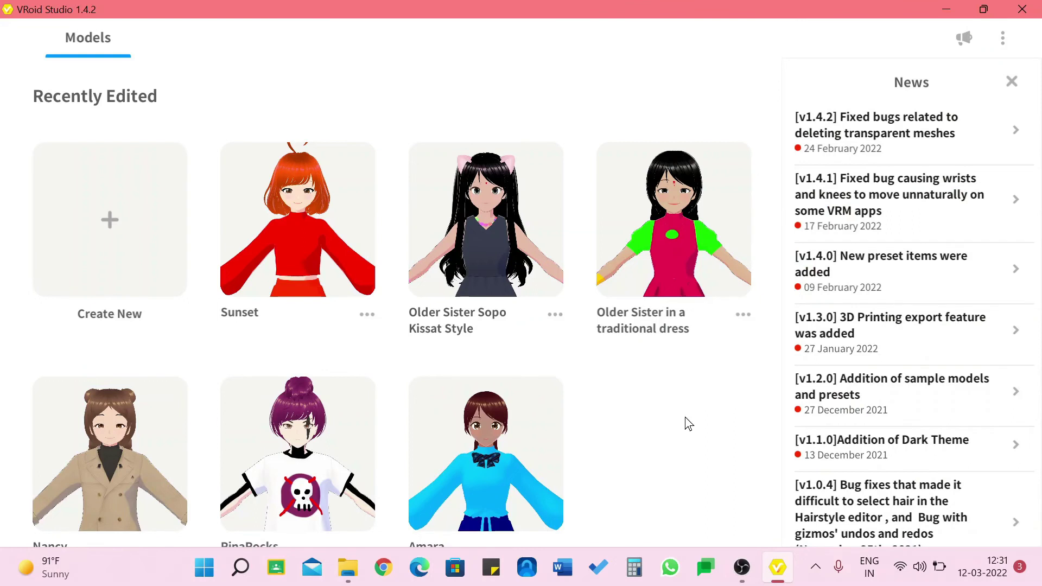
pyautogui.click(1002, 37)
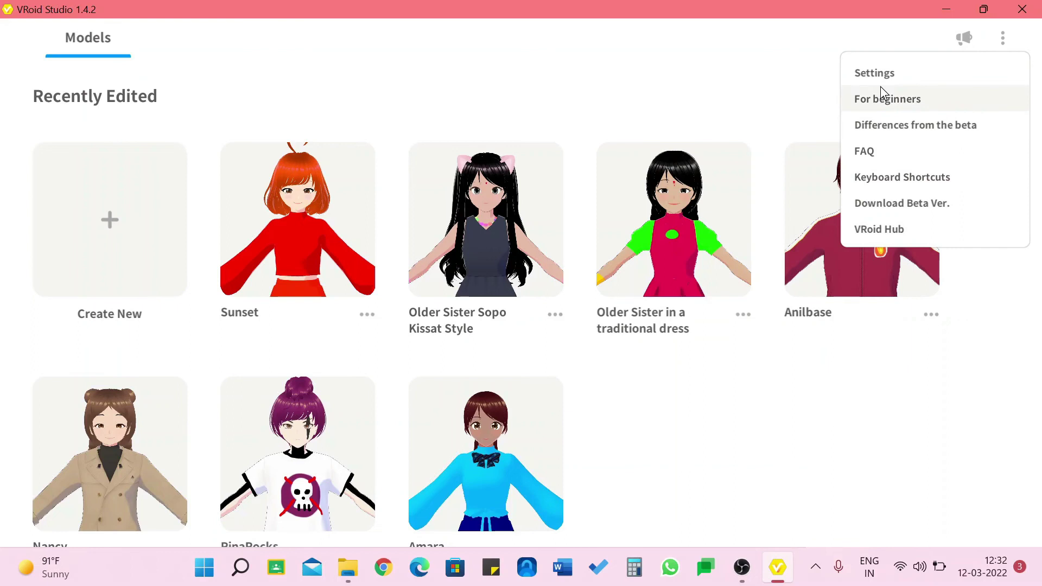
pyautogui.click(858, 355)
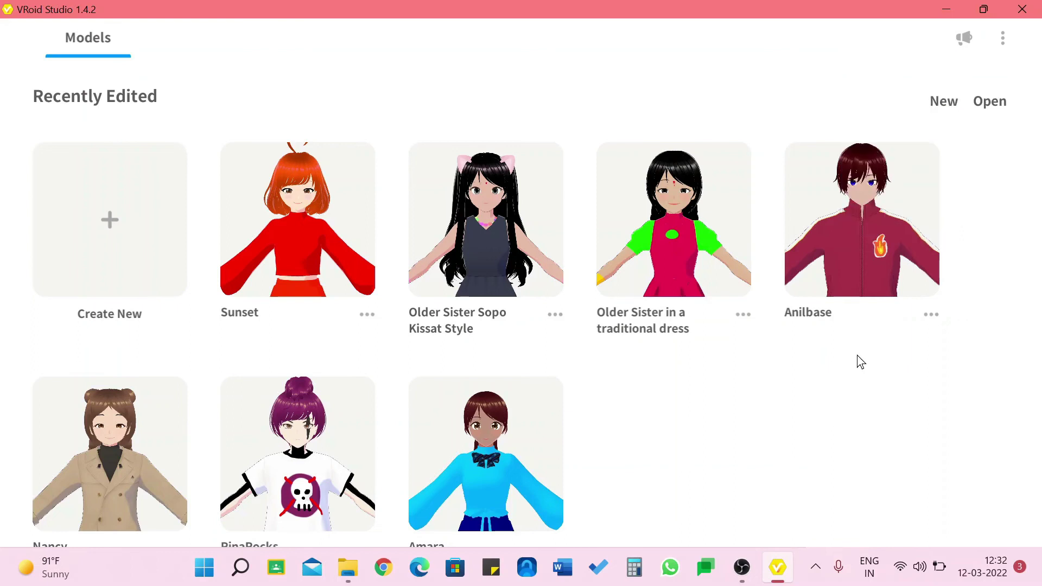